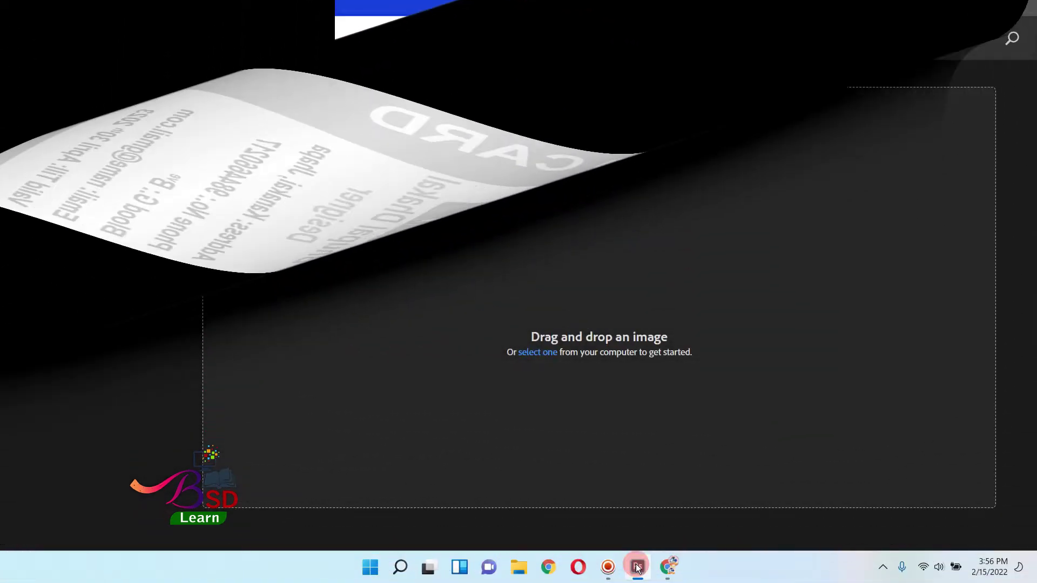
Create a new 2.125 × 3.375-inch, 300 ppi CMYK portrait document.
key("ctrl+n")
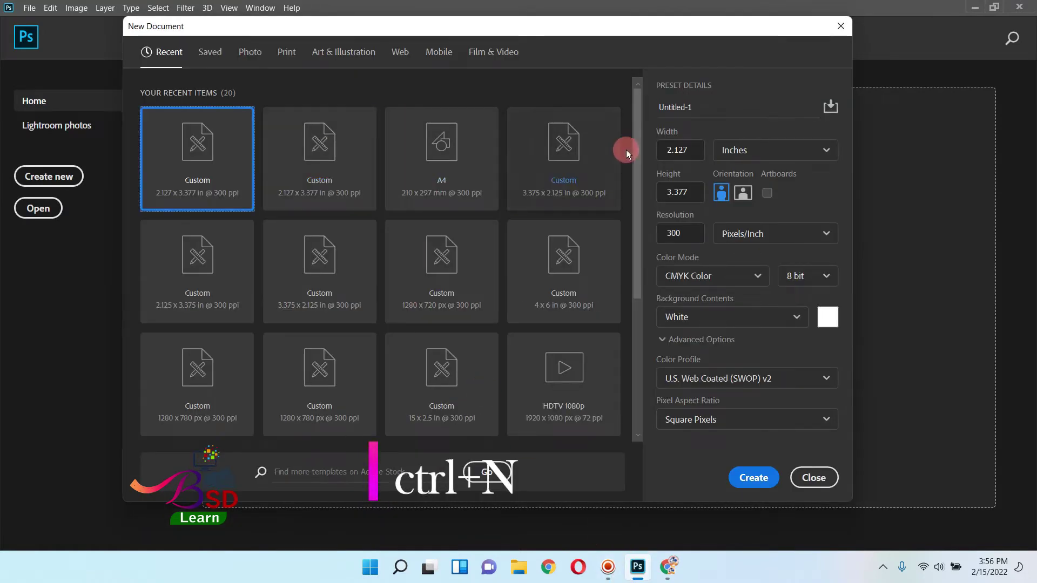
double_click(689, 150)
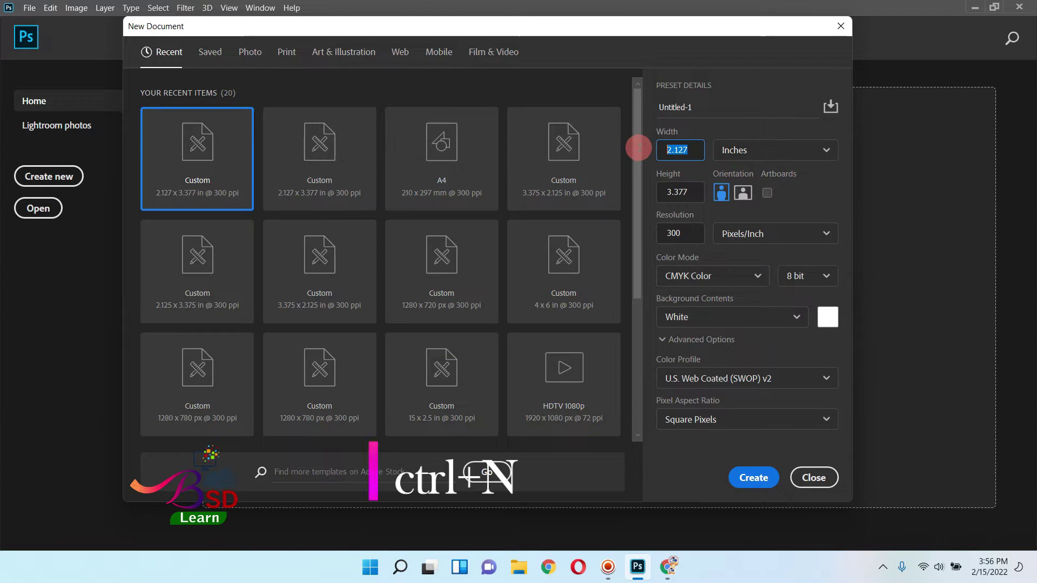
type("2.1")
key("Tab")
type("3.375")
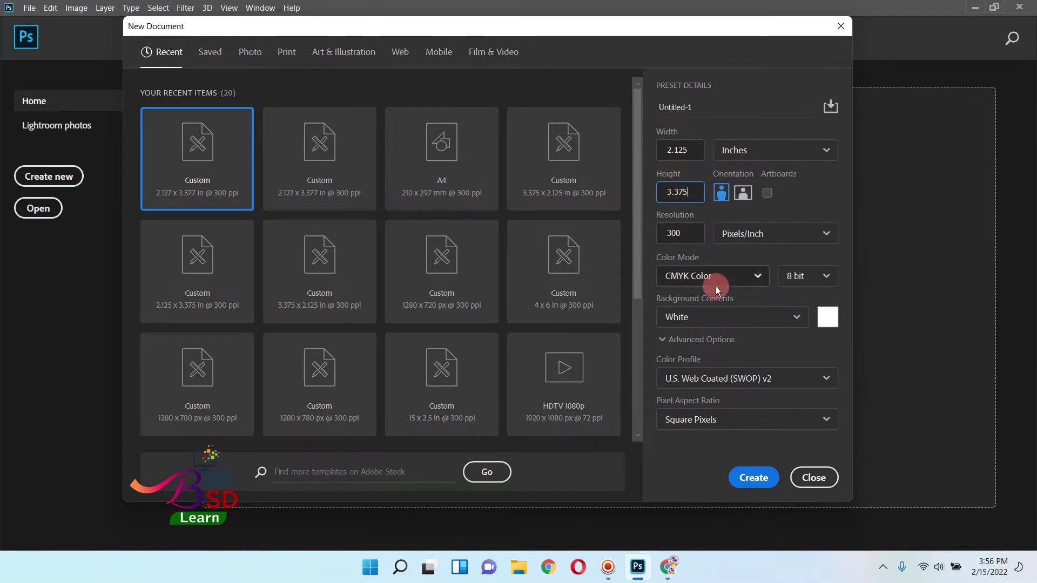
left_click(754, 480)
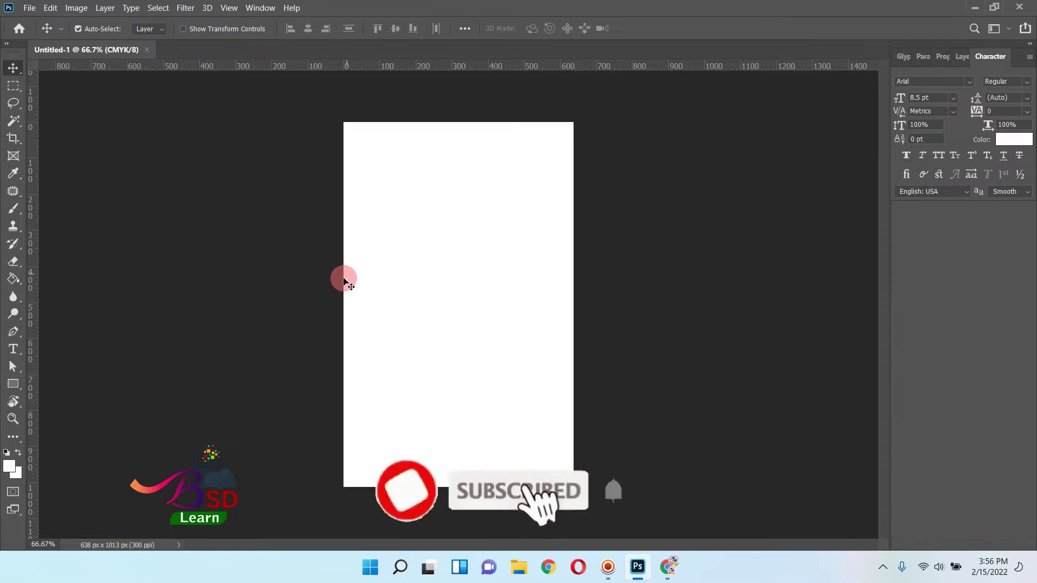
Draw a tall rectangle shape, about 138 × 1011 px, down the card's right edge.
left_click(24, 385)
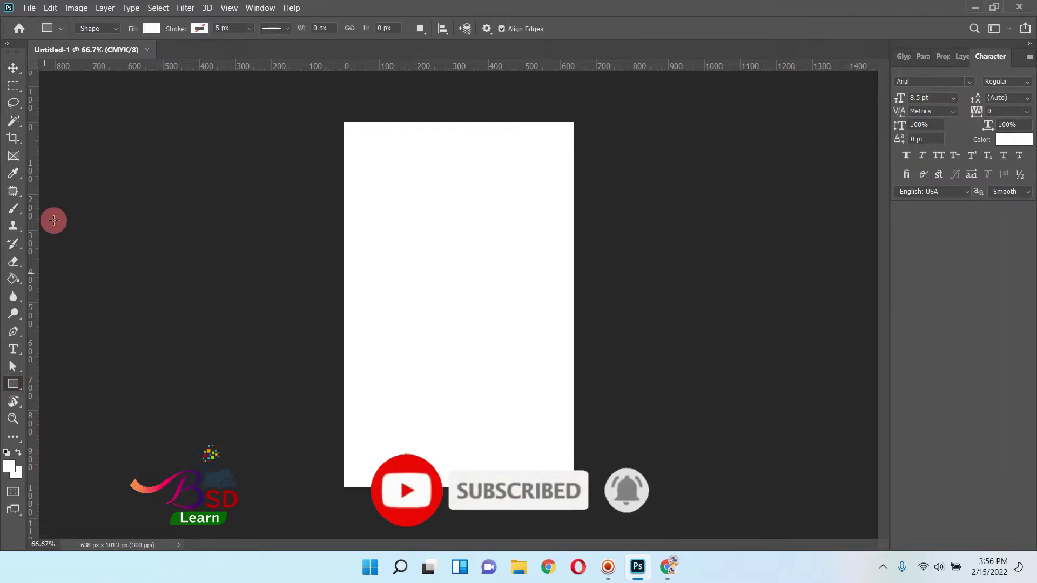
left_click(105, 41)
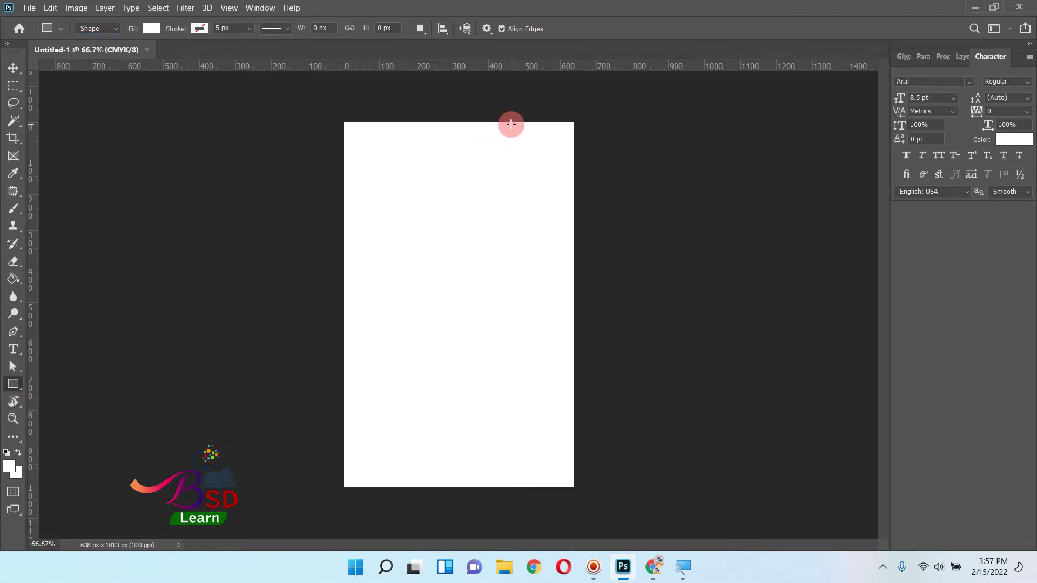
left_click_drag(524, 123, 572, 486)
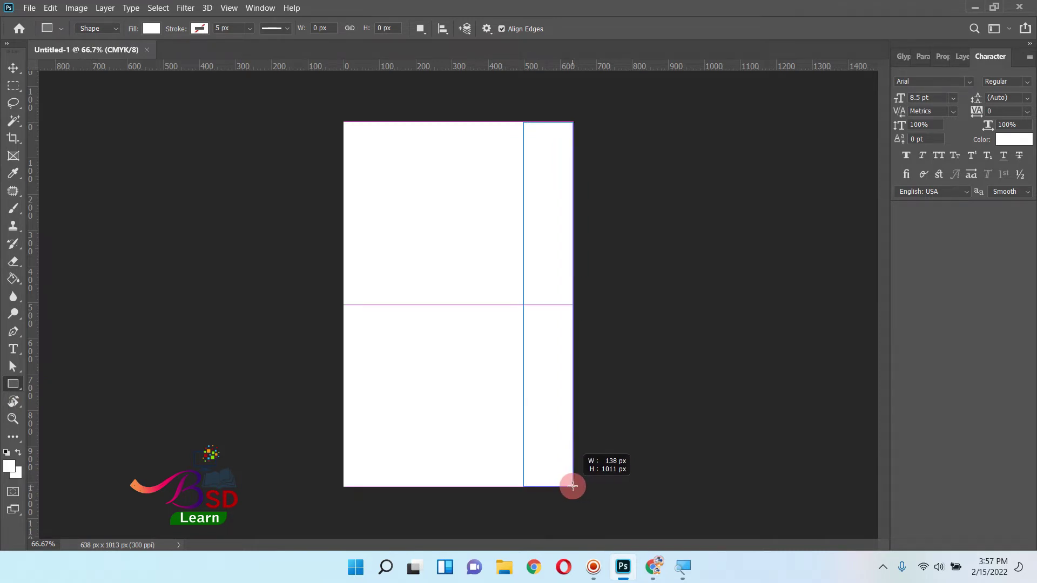
left_click_drag(573, 486, 572, 486)
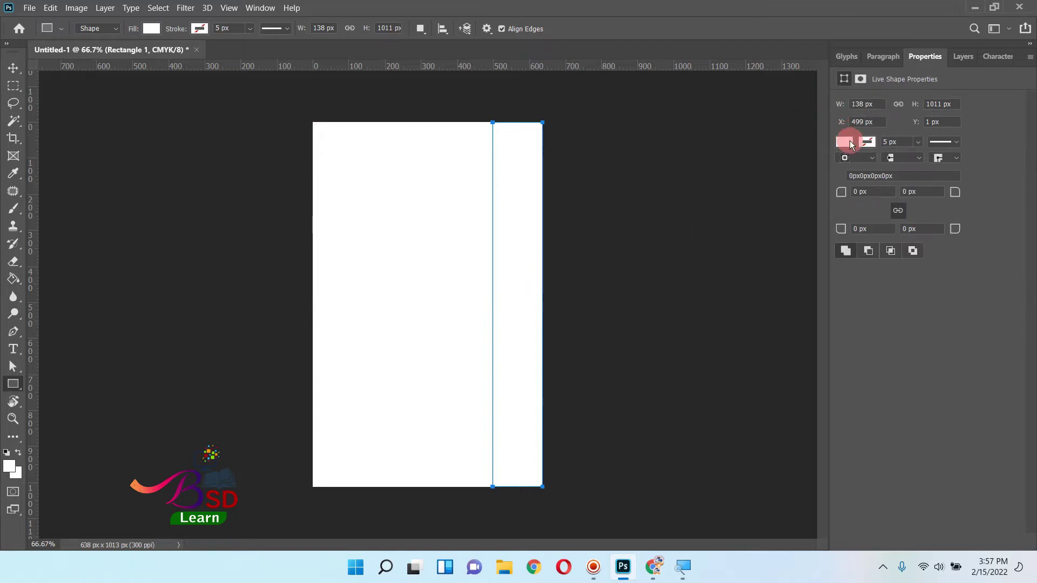
Fill the right-edge rectangle with blue and nudge it right and up to the top edge.
left_click(846, 142)
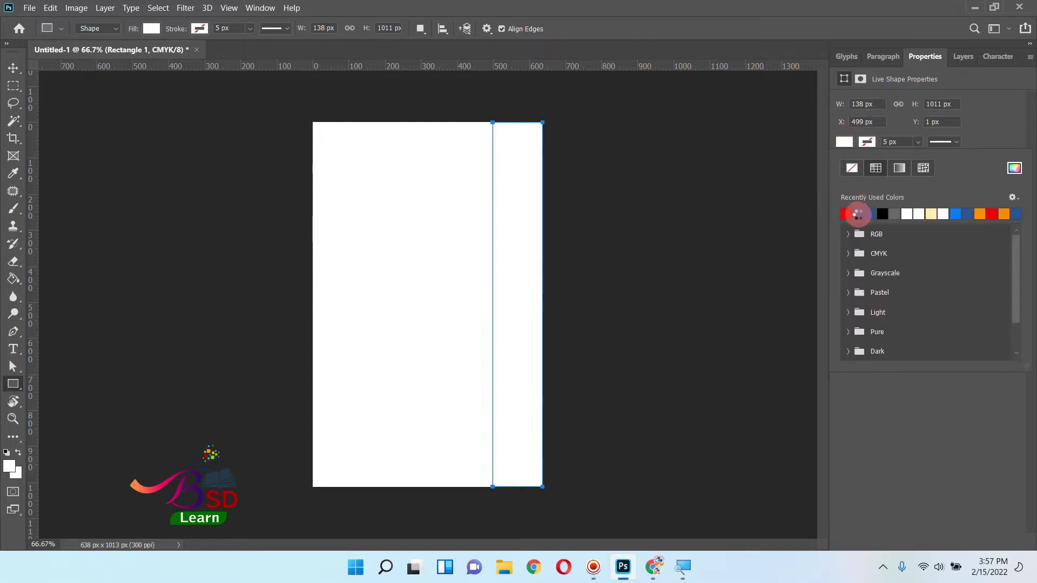
left_click(858, 214)
left_click(13, 68)
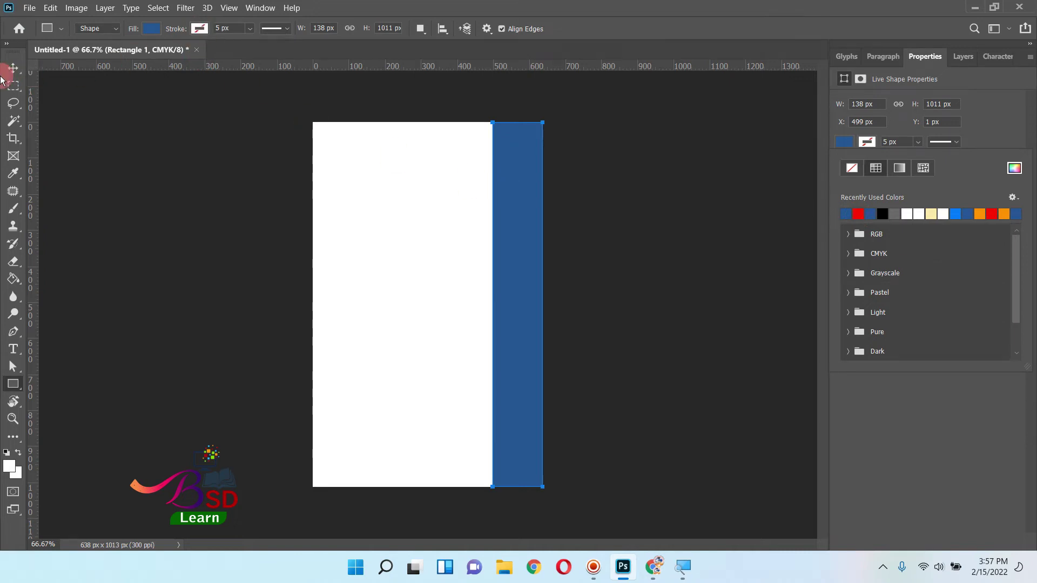
left_click(514, 246)
key("Right")
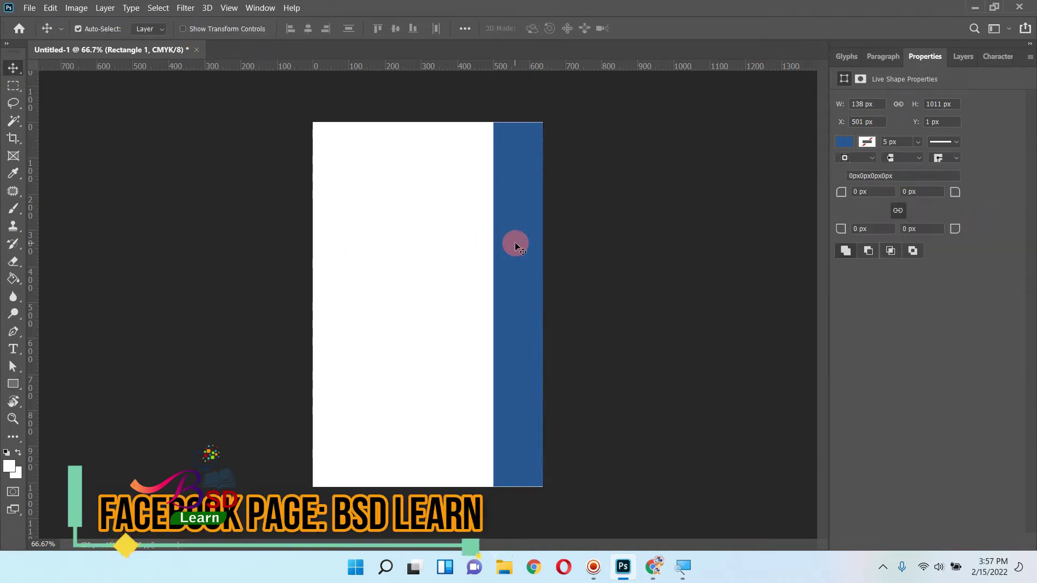
key("Up")
key("Up")
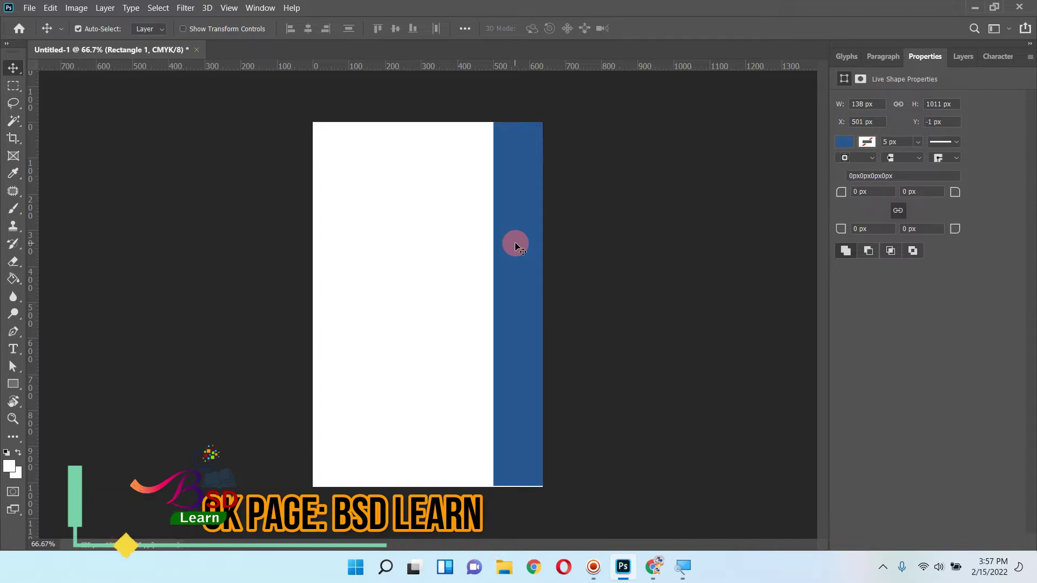
Stretch the blue band to the card's bottom edge, making it 138 × 1014 px.
scroll(542, 503, "up", 1)
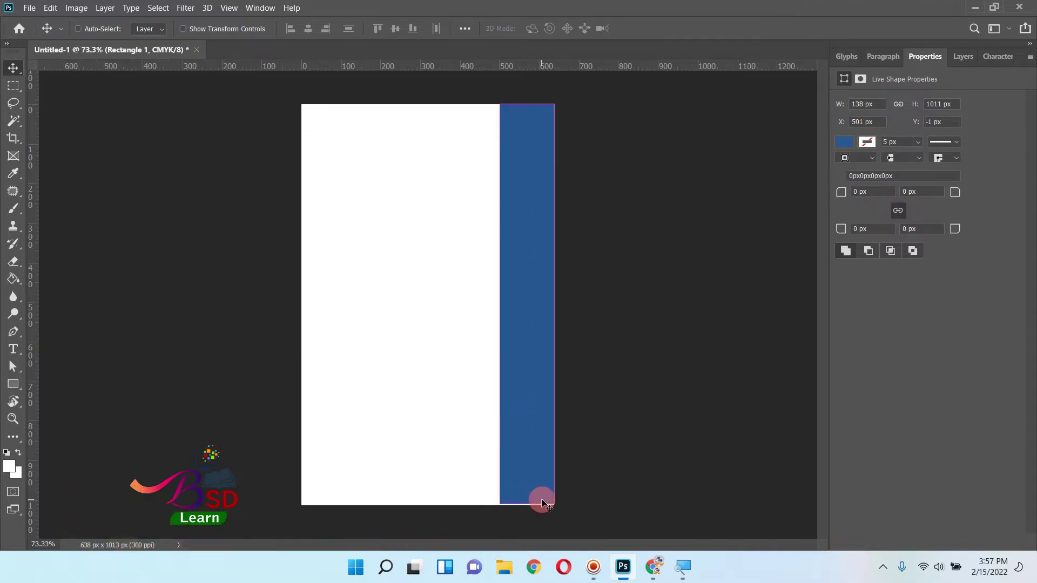
scroll(544, 493, "up", 8)
left_click_drag(524, 467, 514, 386)
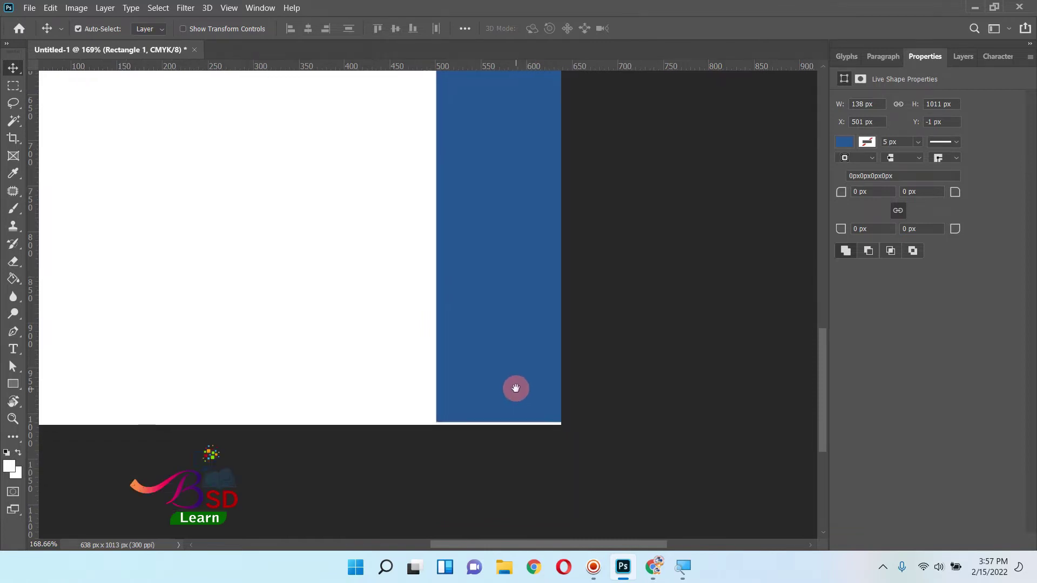
key("ctrl+t")
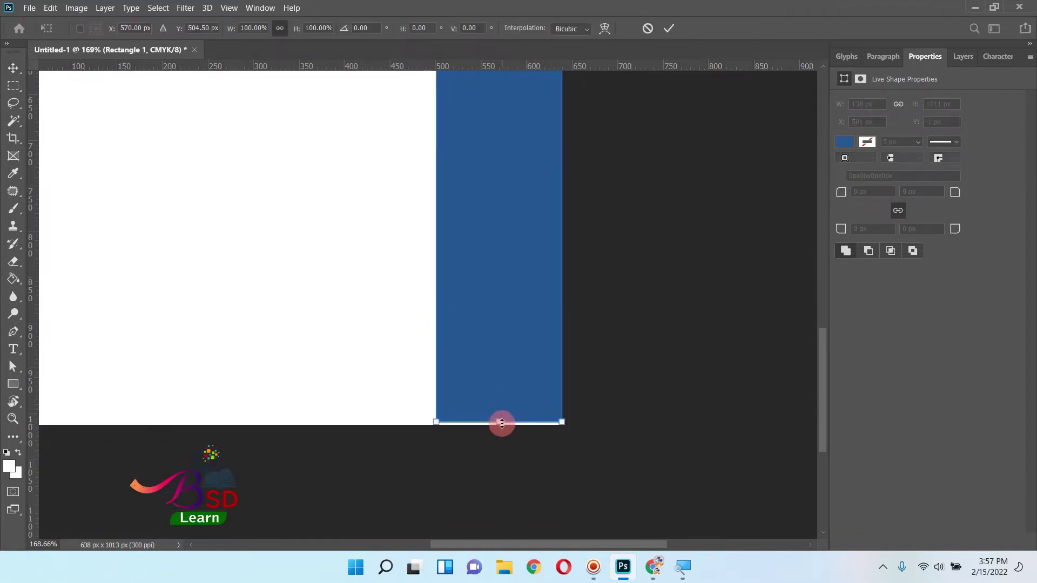
left_click_drag(502, 423, 498, 424)
key("Return")
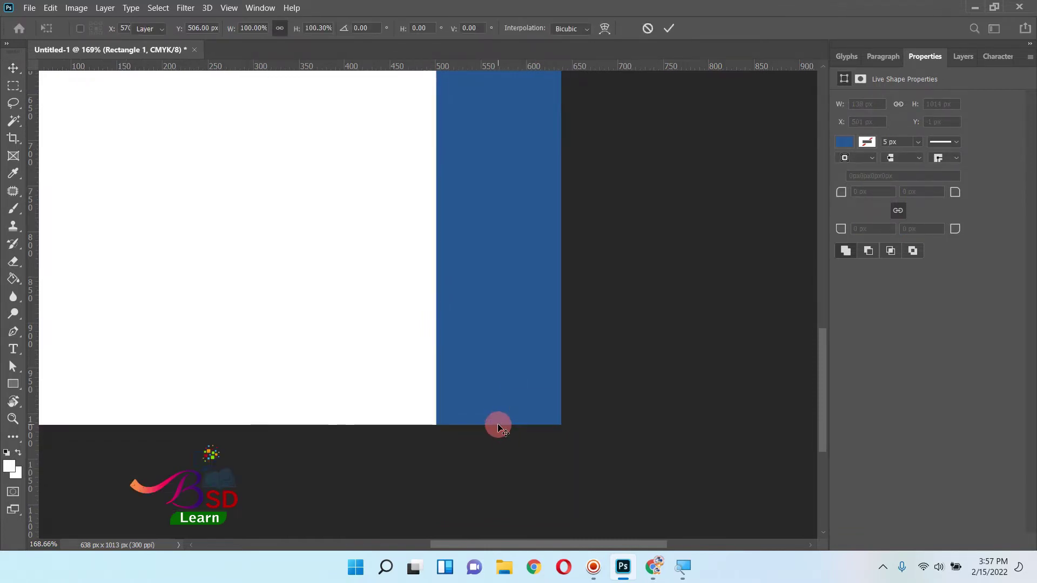
key("v")
scroll(495, 316, "down", 5)
scroll(496, 316, "down", 2)
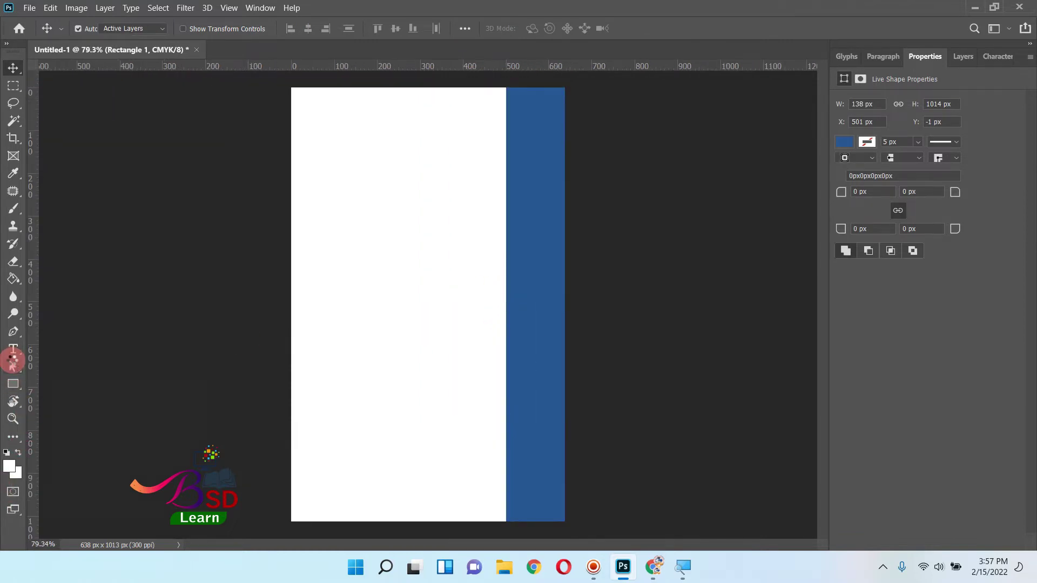
Bend the band's left edge into a curve using a mid-card guide and a new anchor point.
left_click(56, 377)
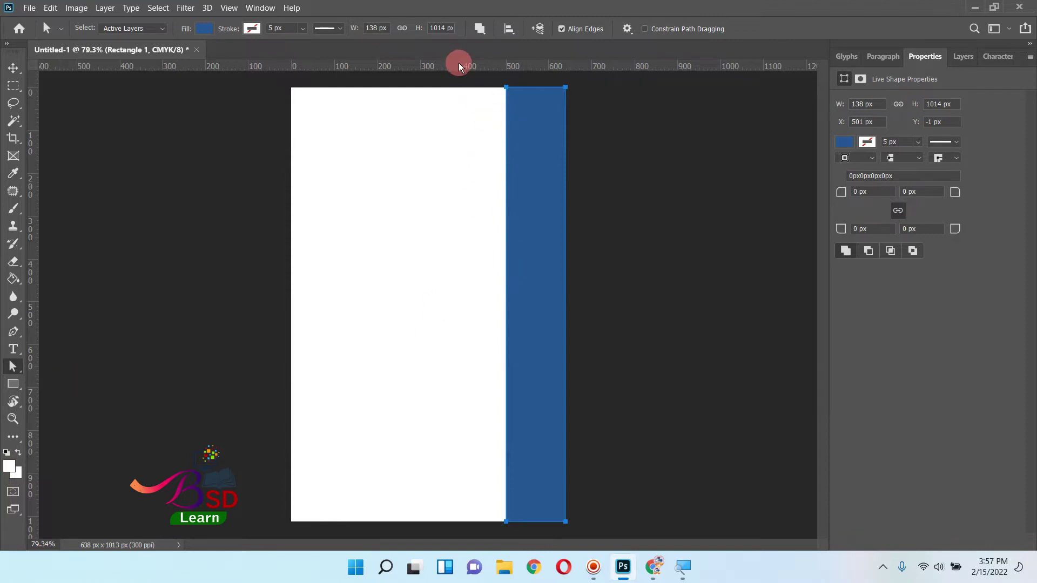
left_click_drag(459, 66, 484, 304)
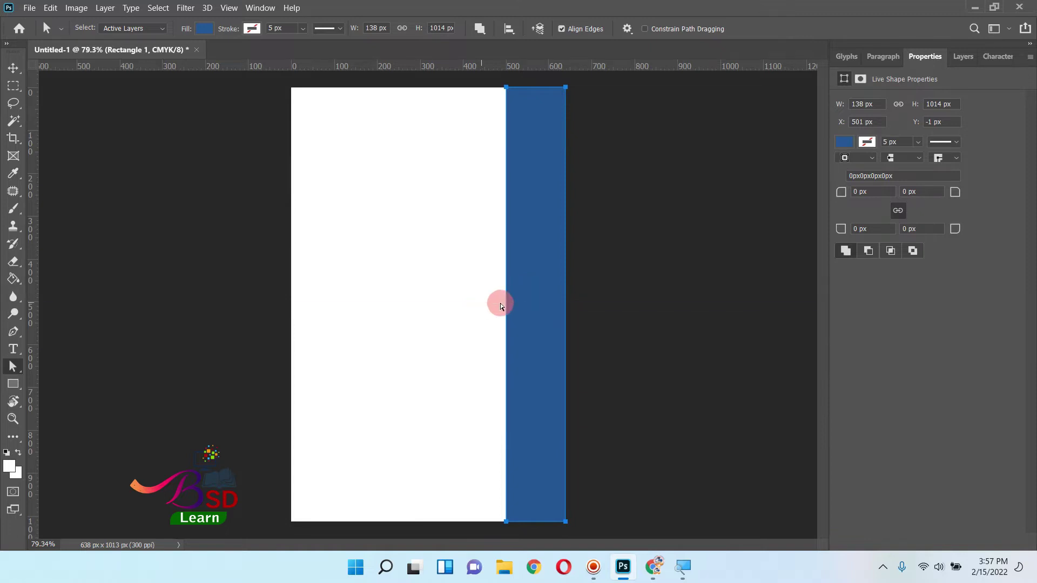
right_click(506, 306)
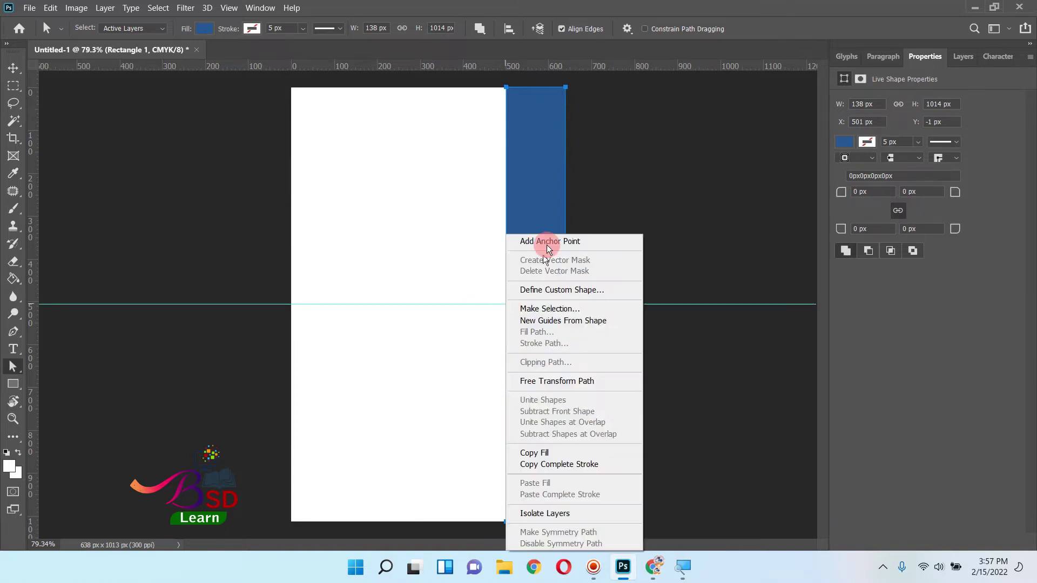
left_click(545, 239)
left_click_drag(505, 304, 481, 304)
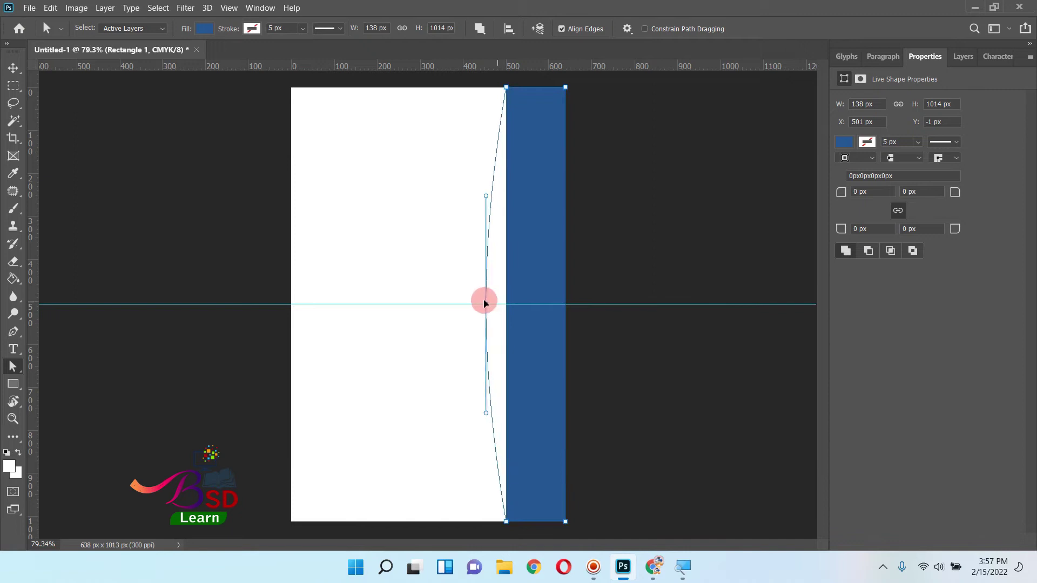
left_click(503, 222)
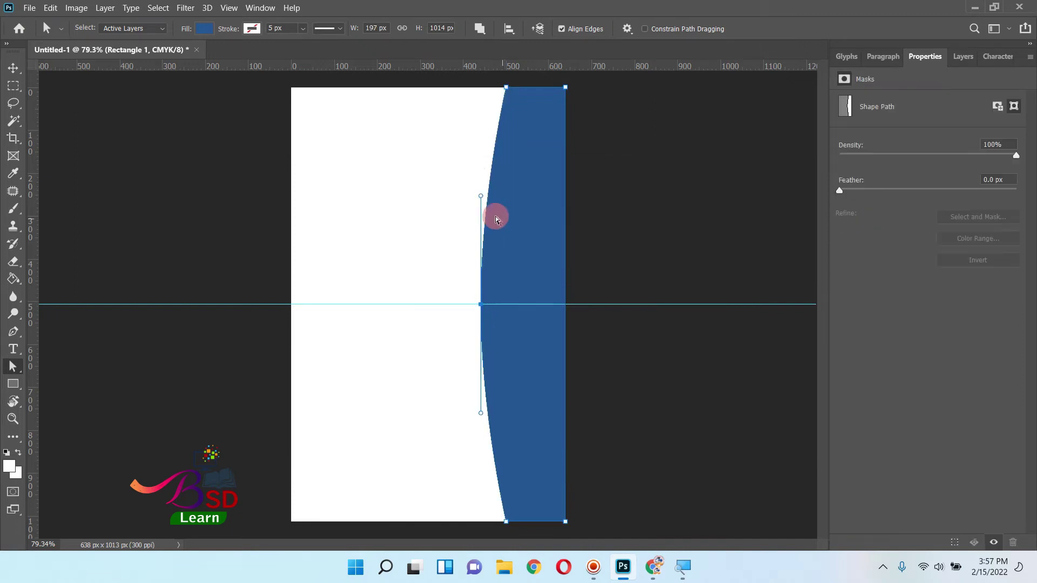
left_click_drag(482, 308, 465, 305)
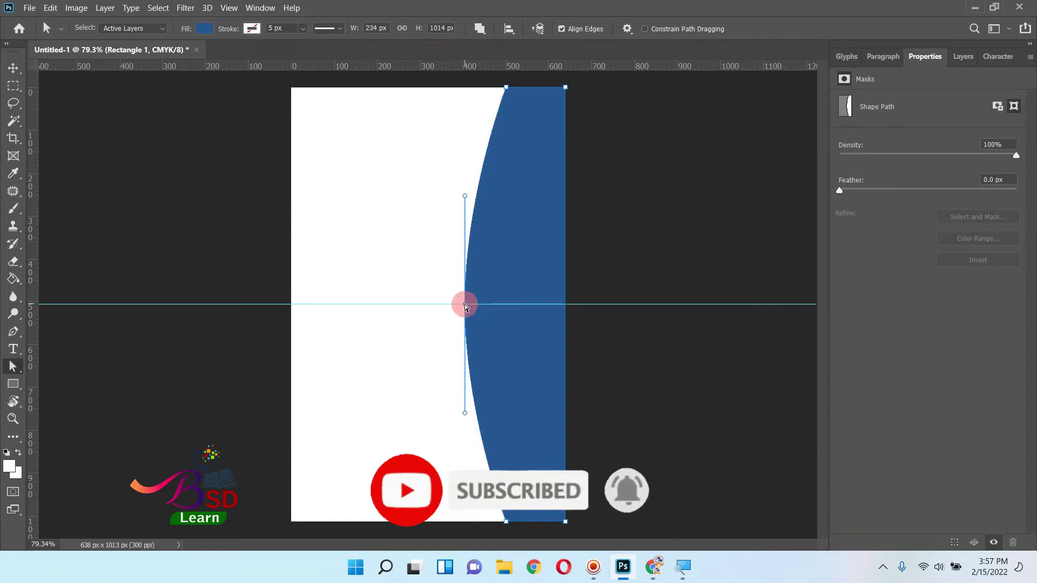
Remove the horizontal guide and shift the curved band further right.
left_click(16, 67)
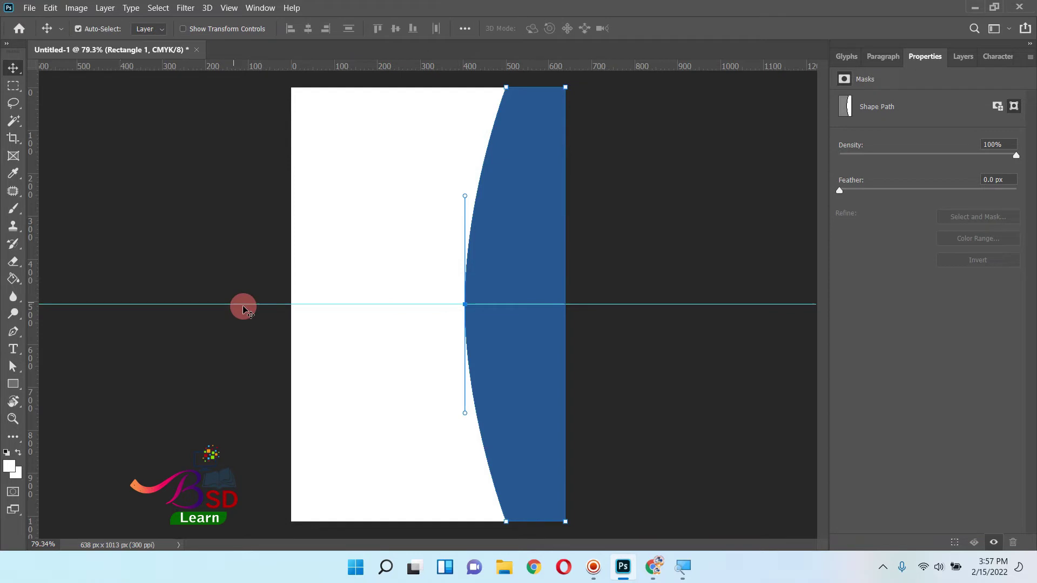
left_click_drag(243, 305, 236, 69)
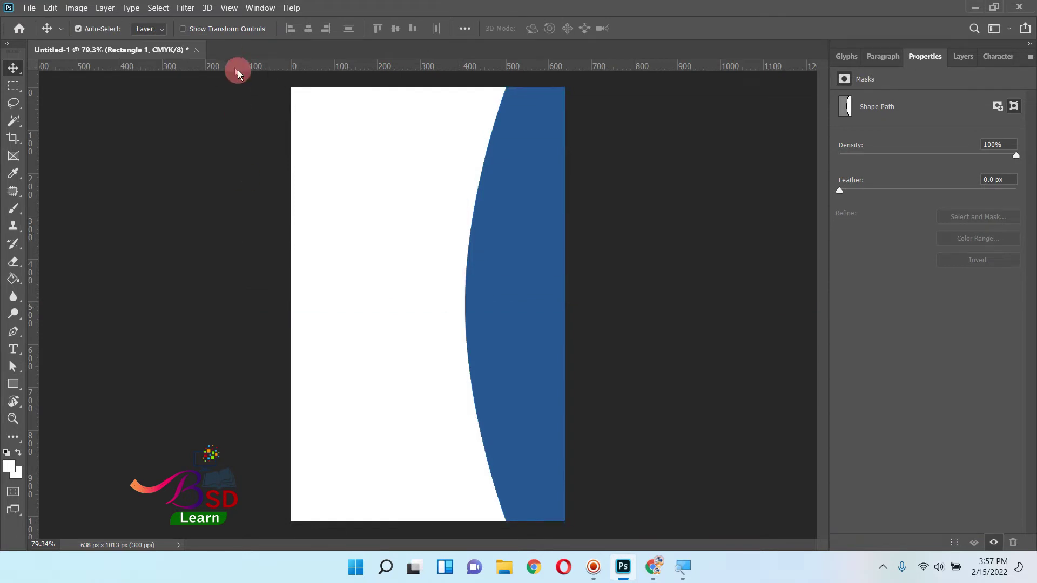
left_click(667, 216)
left_click(517, 274)
key("Right")
key("Right")
key("Right")
key("Right")
key("Right")
key("Right")
key("Right")
key("Right")
key("Right")
key("Right")
key("Right")
key("Right")
key("Right")
key("Right")
key("Right")
key("Right")
key("Right")
key("Right")
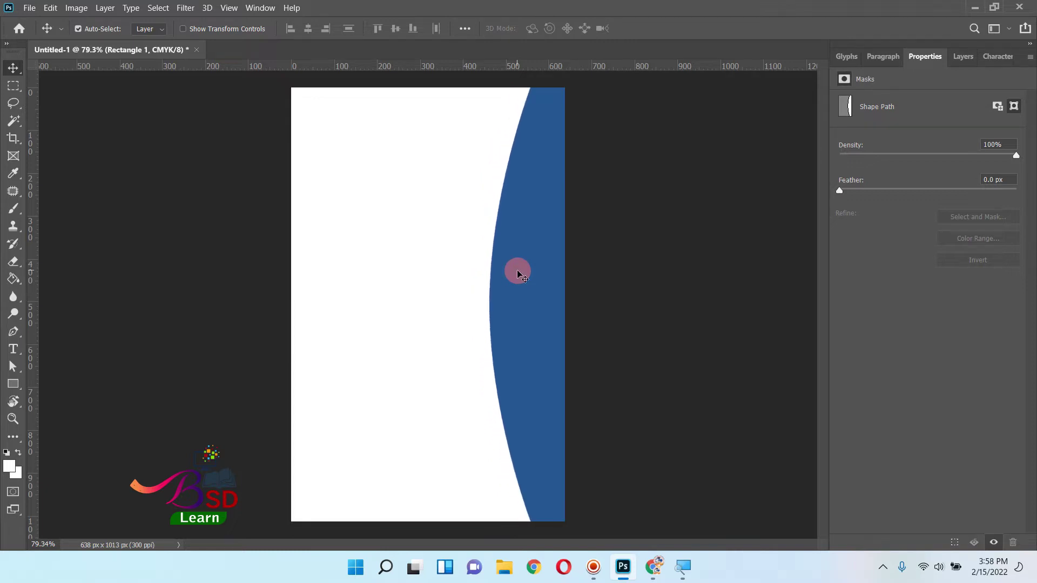
Add the text 'ID CARD' in red in the card's upper area.
left_click(670, 336)
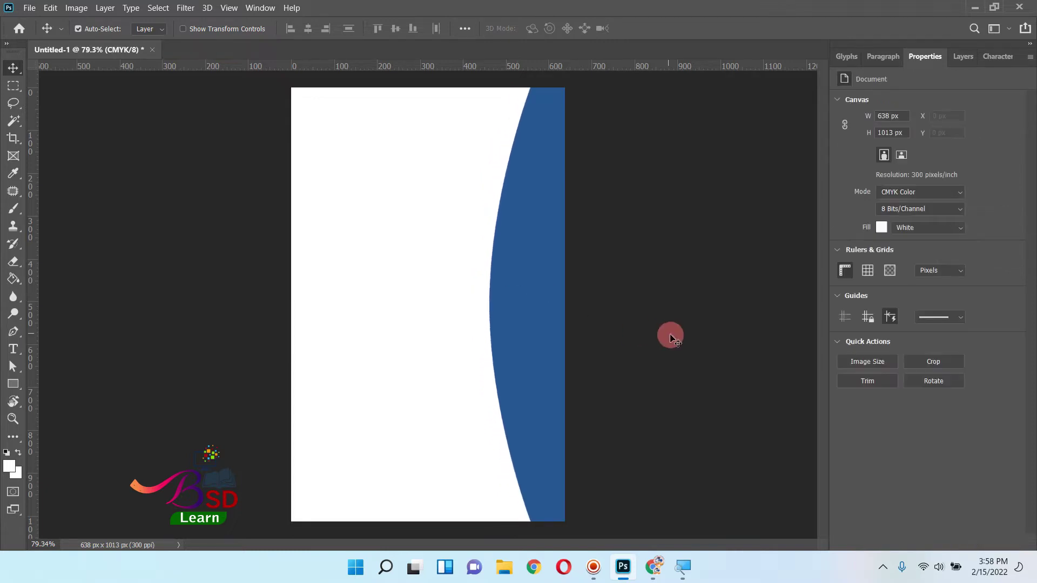
left_click(13, 355)
left_click(386, 242)
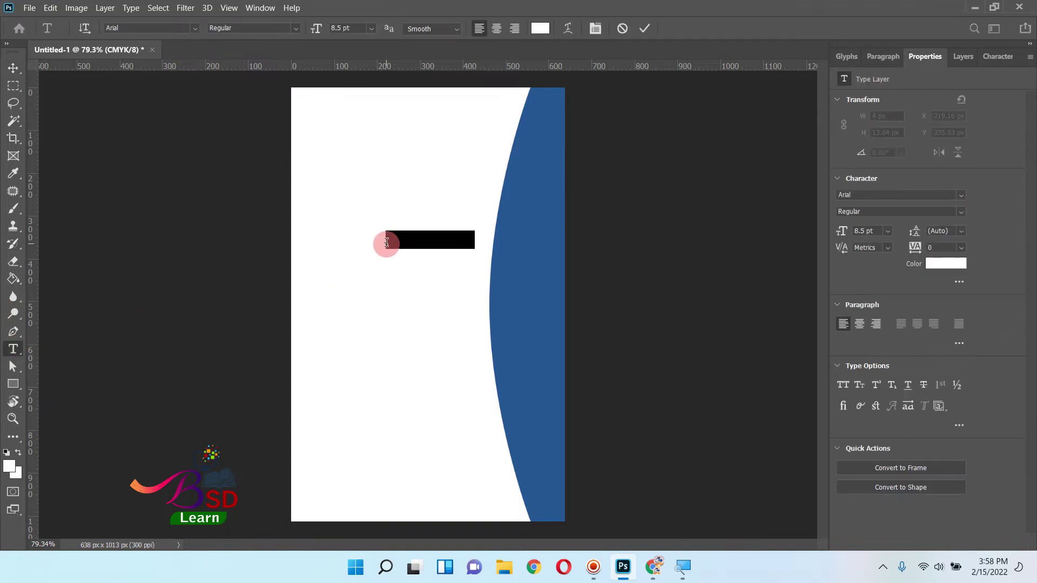
left_click(999, 58)
left_click(1014, 139)
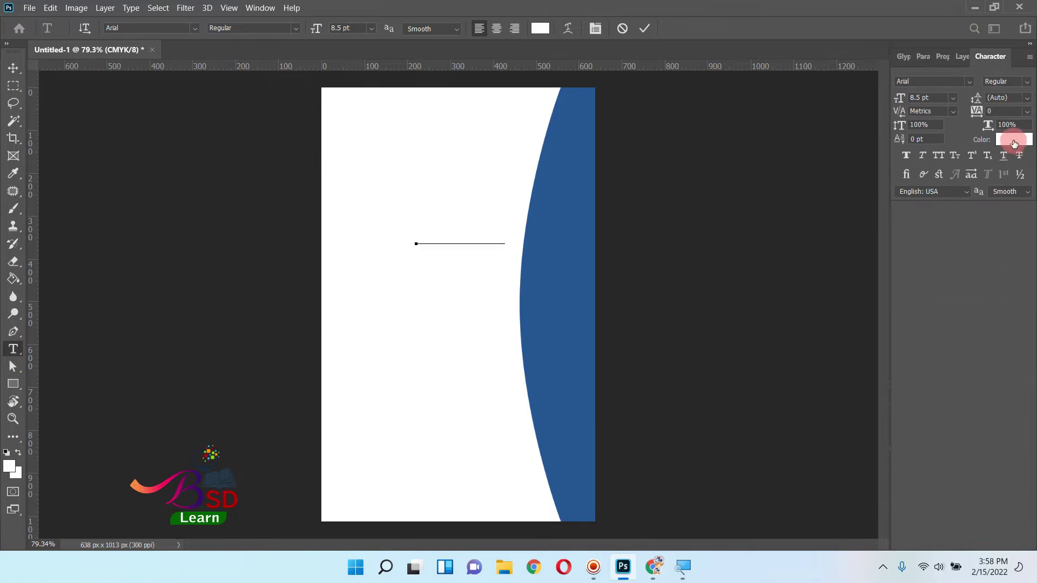
left_click(826, 249)
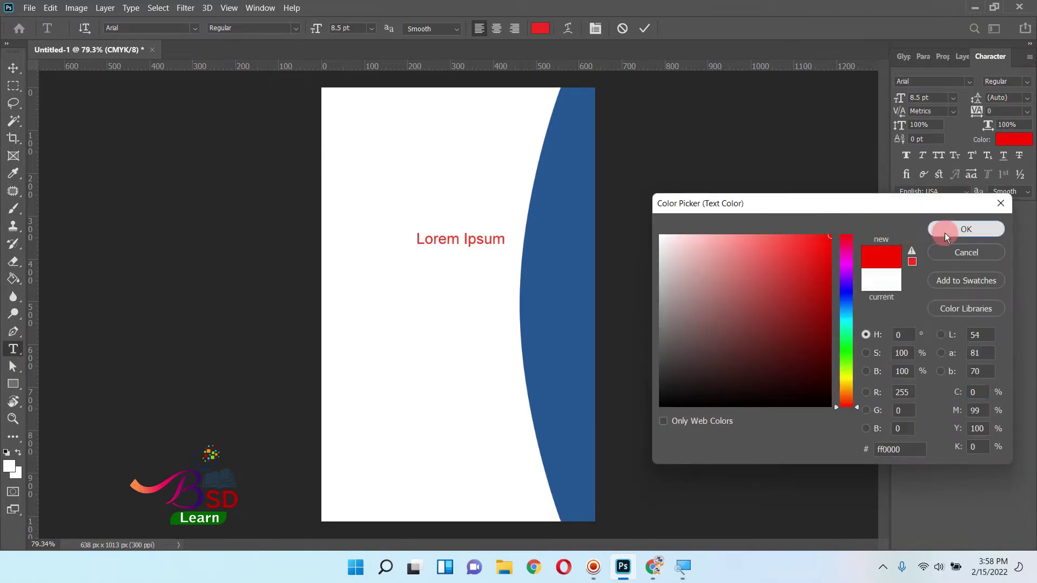
left_click(945, 230)
type("ID CARD")
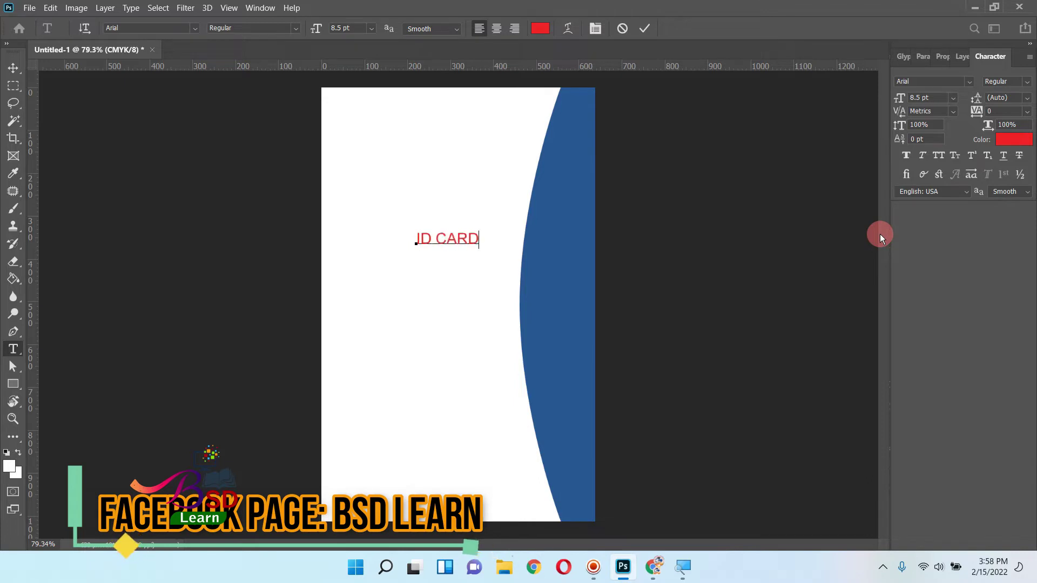
left_click(10, 71)
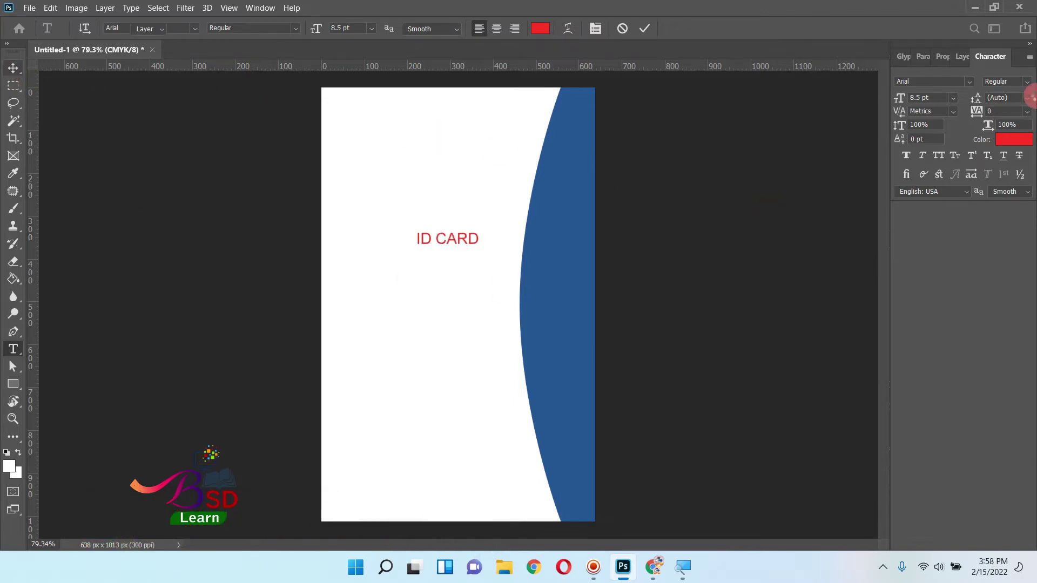
Format the ID CARD text as Arial Bold at 18 pt.
left_click(968, 82)
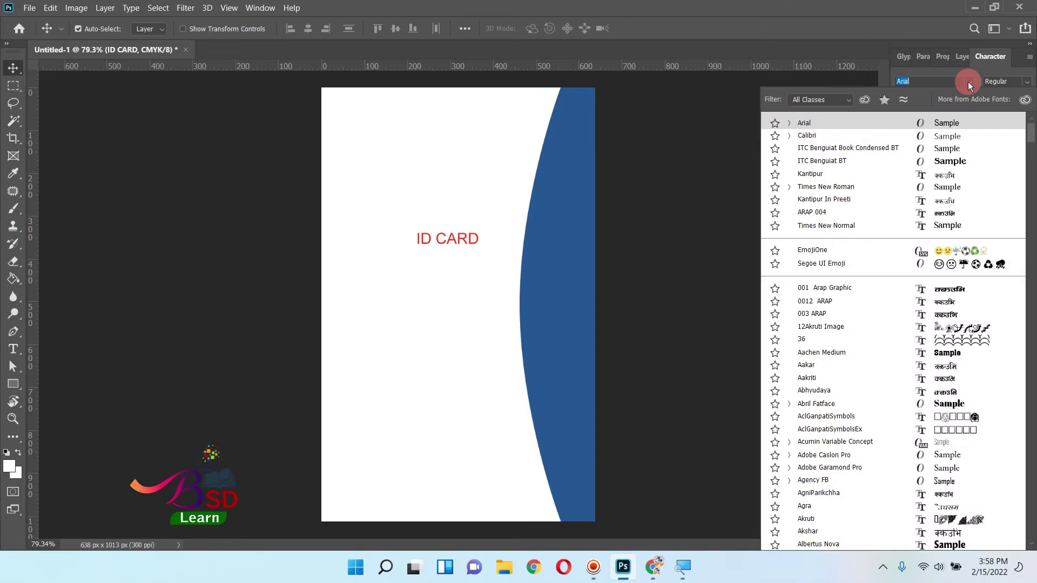
left_click(953, 129)
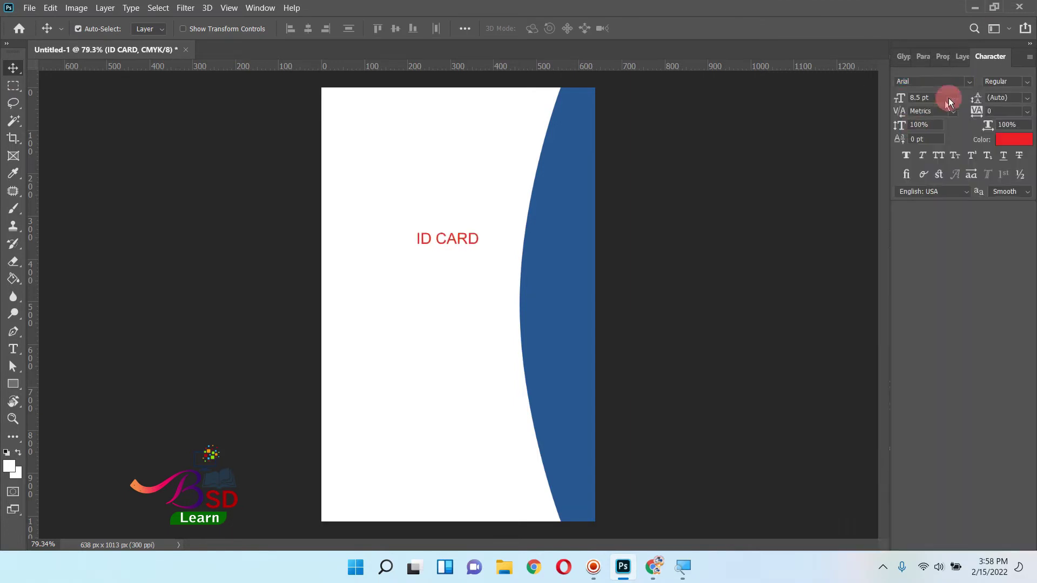
left_click(1024, 84)
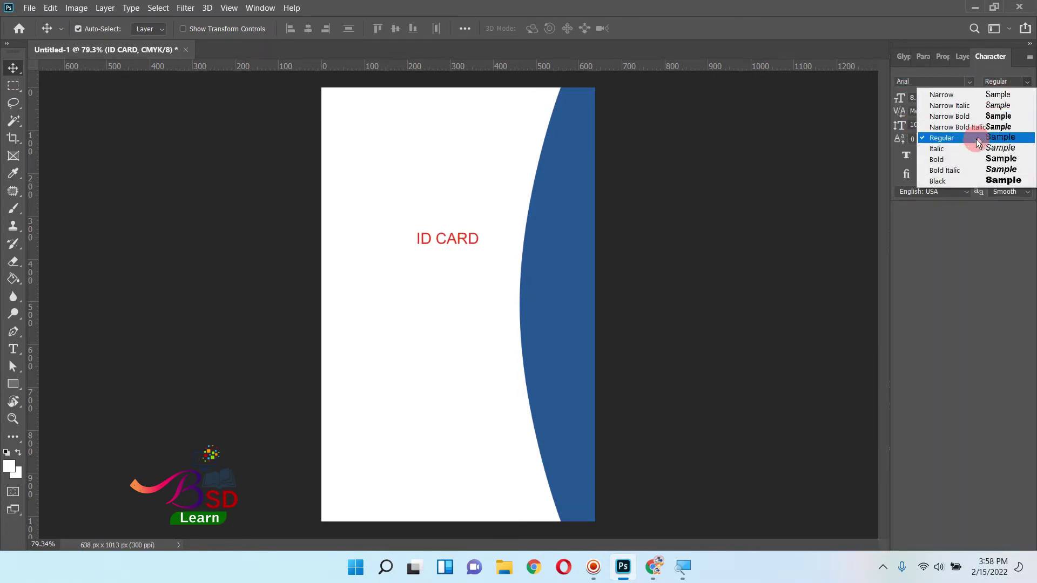
left_click(958, 160)
left_click(898, 98)
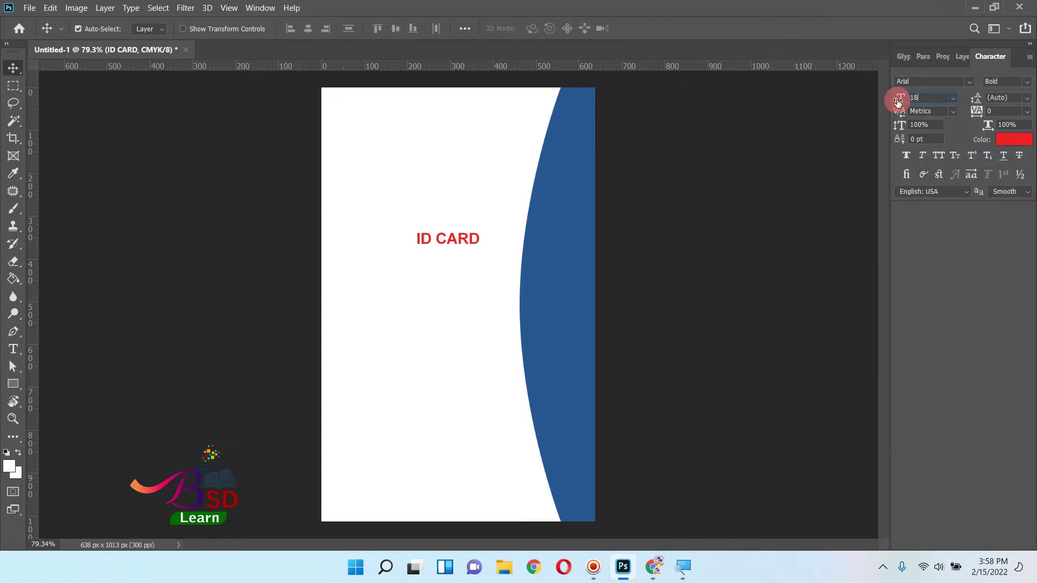
key("Return")
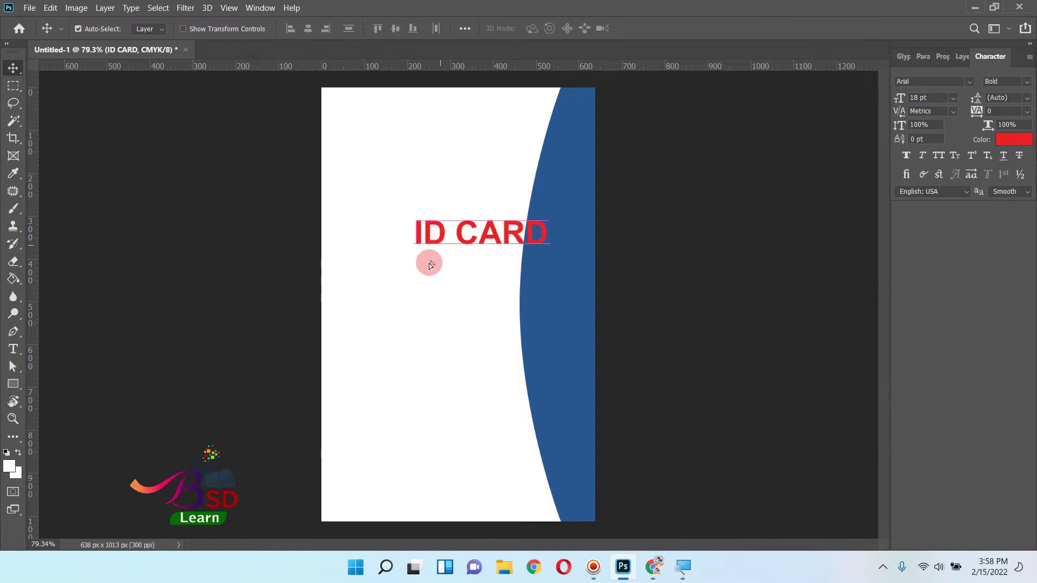
Rotate the ID CARD text 90° so it runs vertically.
left_click_drag(431, 264, 416, 288)
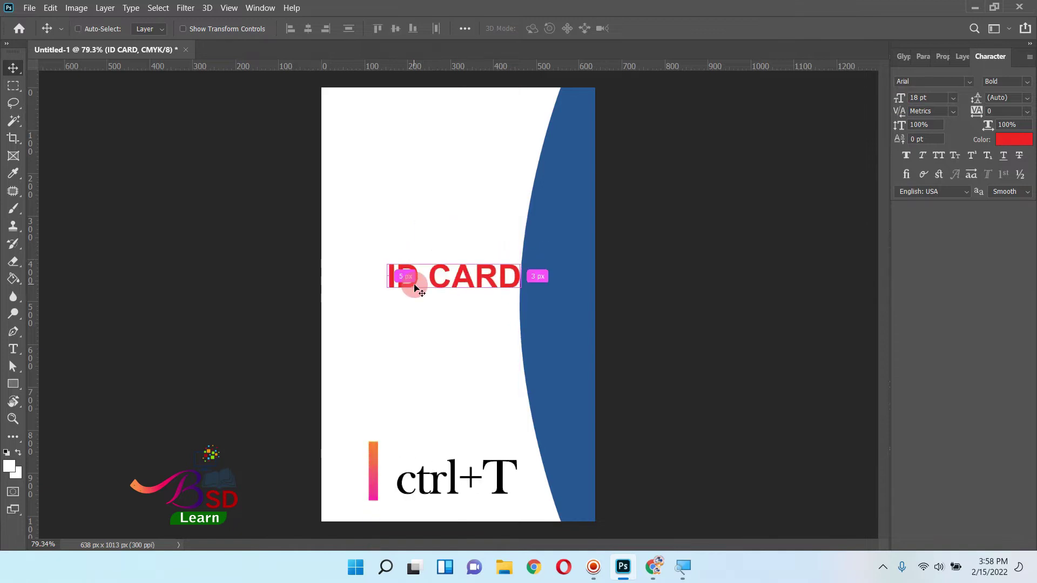
key("ctrl+t")
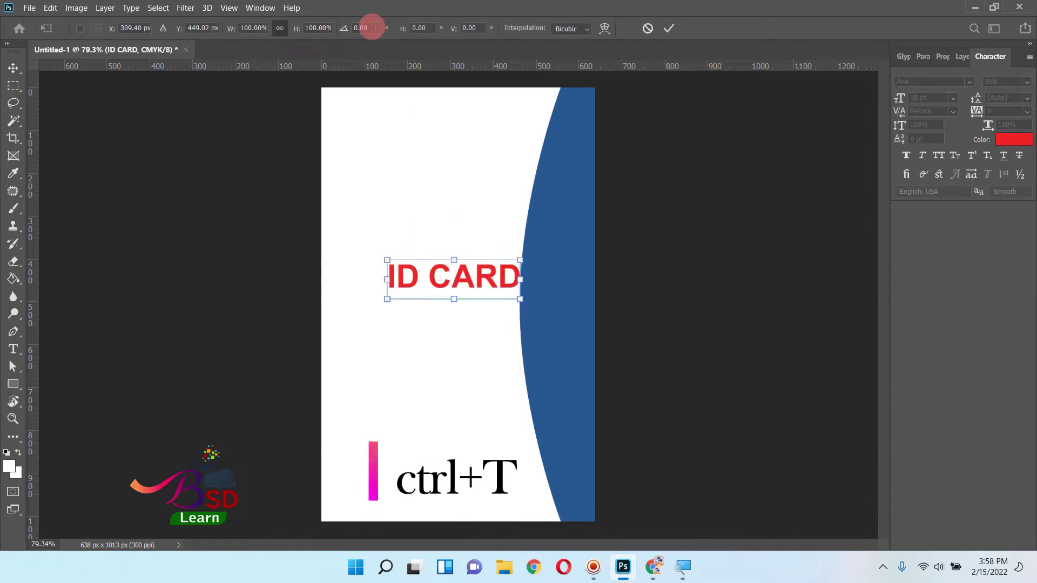
left_click(374, 27)
type("90")
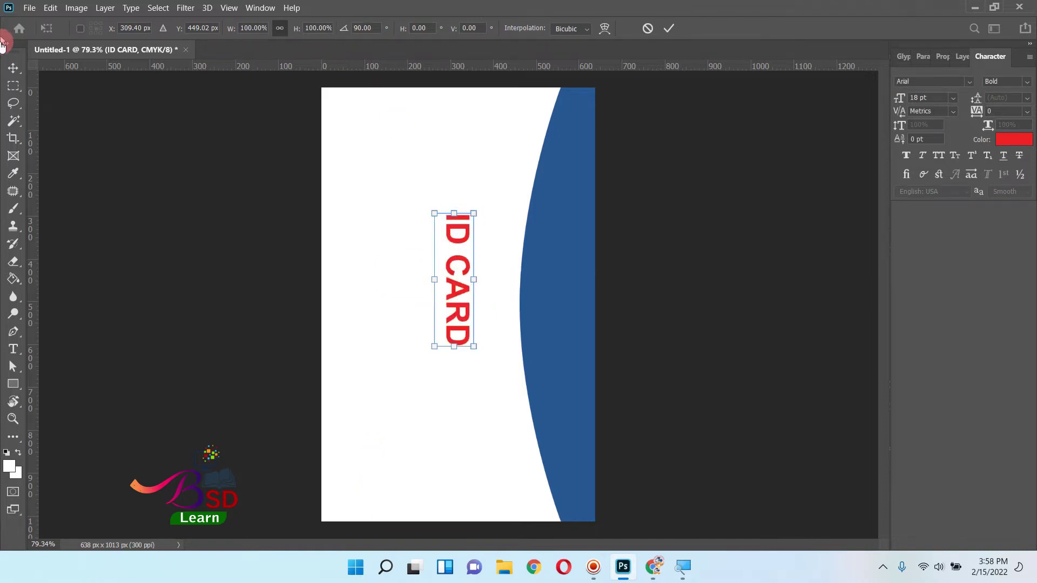
left_click(13, 68)
Move the vertical ID CARD onto the blue band and enlarge it to 22 pt.
left_click_drag(461, 220, 577, 239)
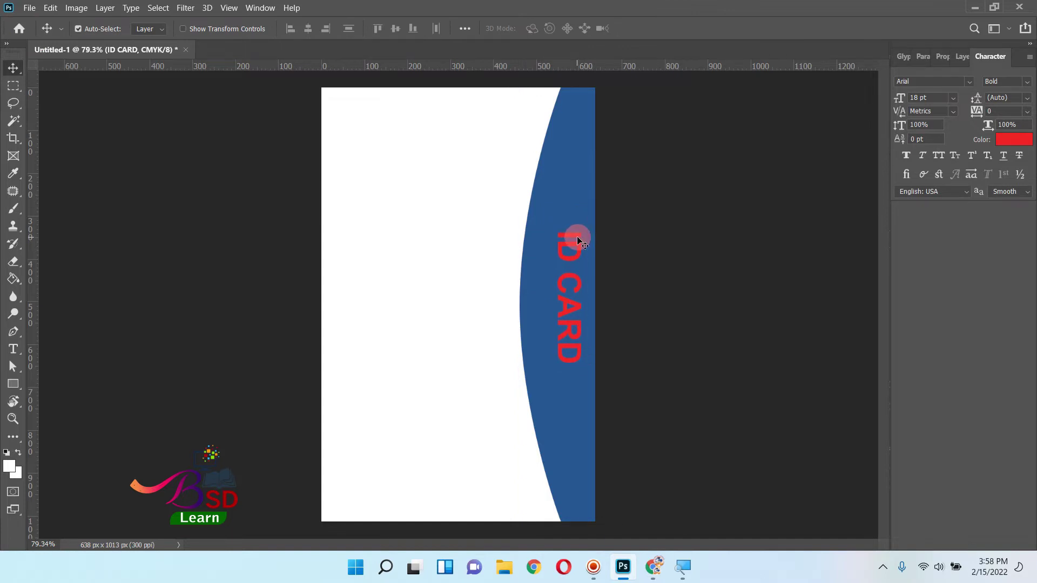
left_click_drag(891, 95, 890, 98)
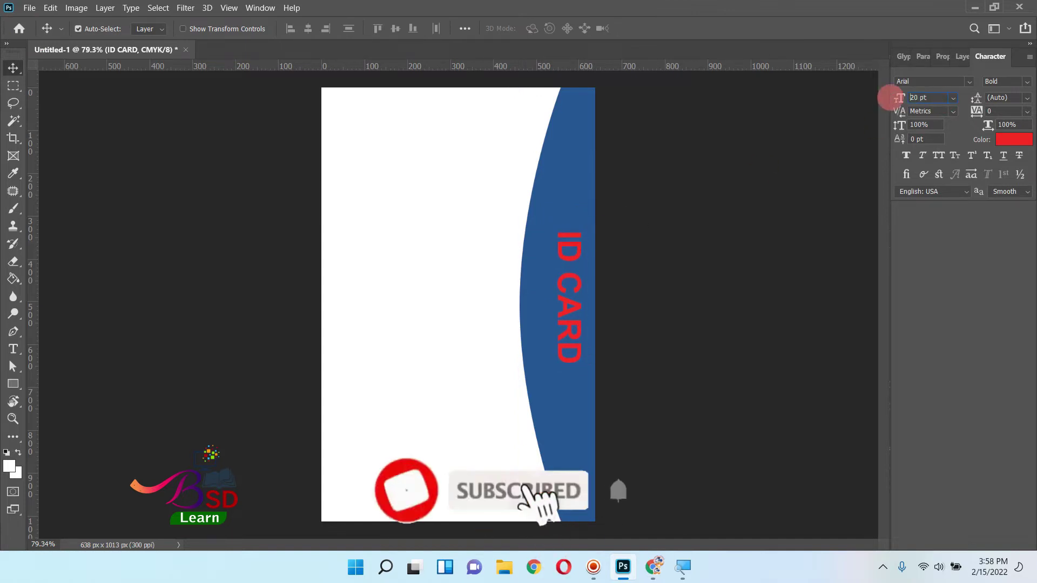
left_click(905, 98)
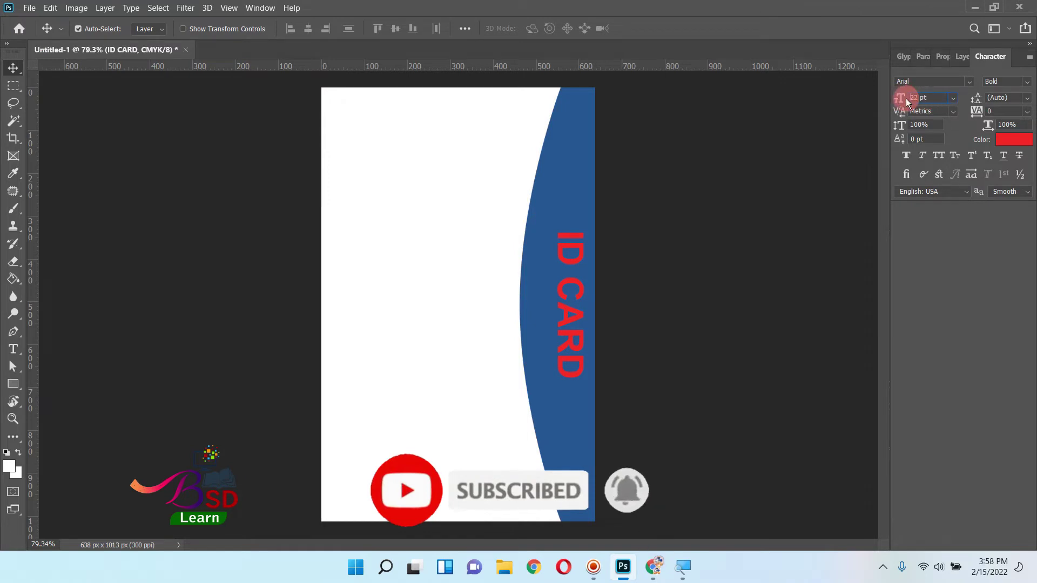
left_click_drag(574, 235, 569, 223)
Centre the ID CARD text vertically on the card using Align Vertical Centers.
key("ctrl+a")
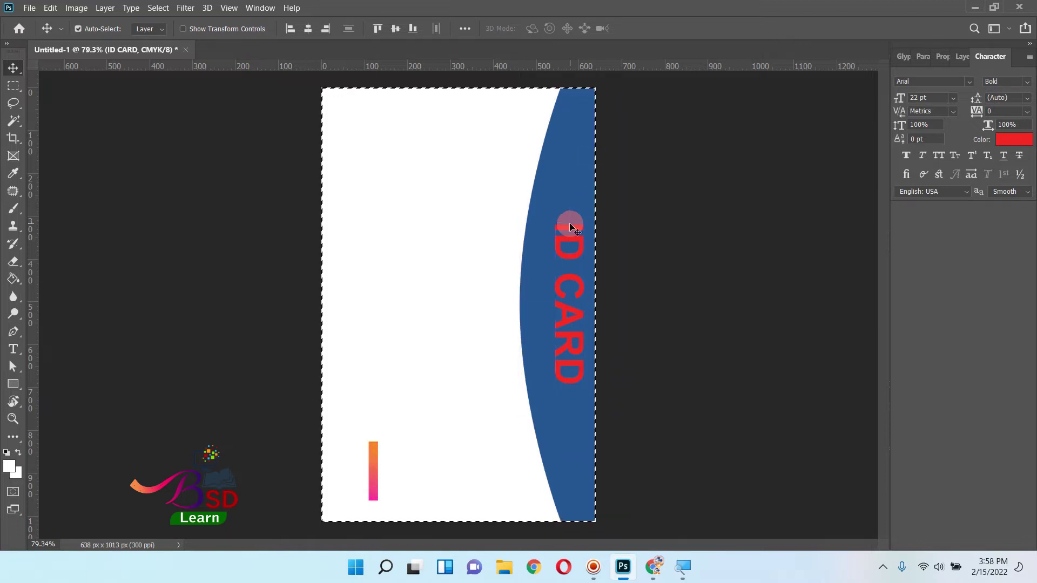
left_click(329, 48)
left_click(399, 29)
Change the ID CARD text colour from red to white.
left_click(1014, 140)
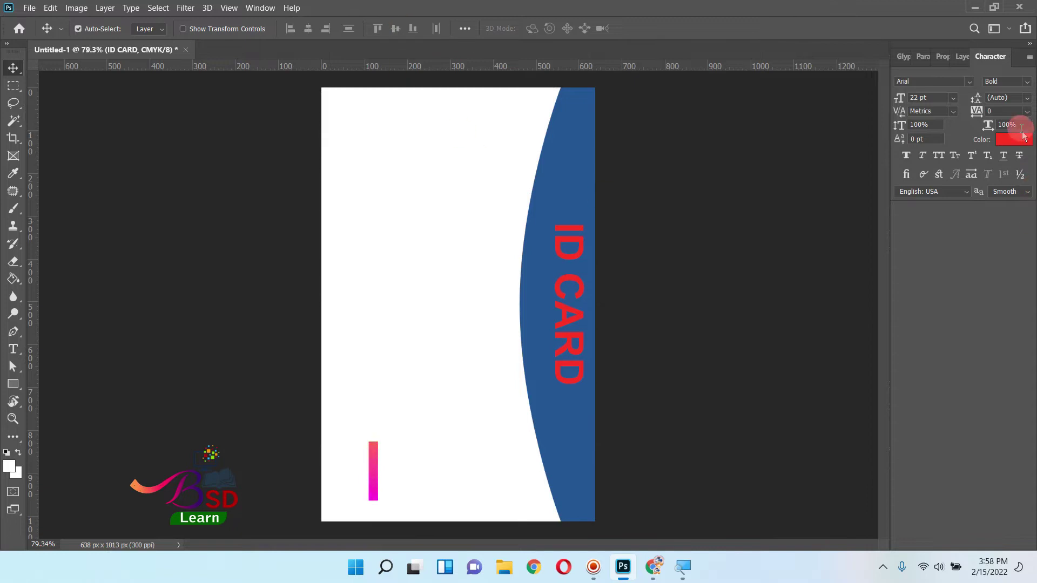
left_click(377, 202)
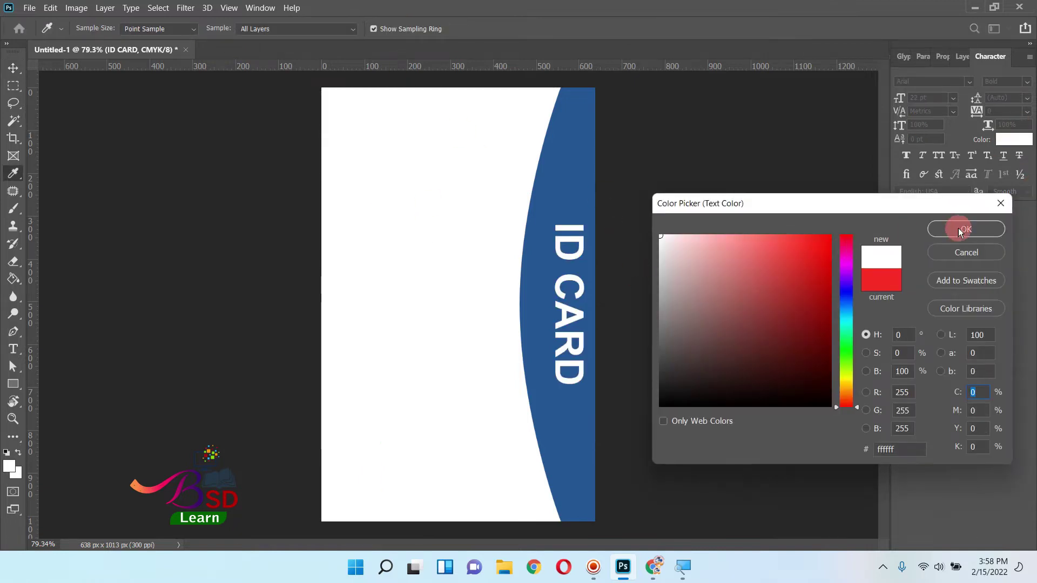
left_click(963, 227)
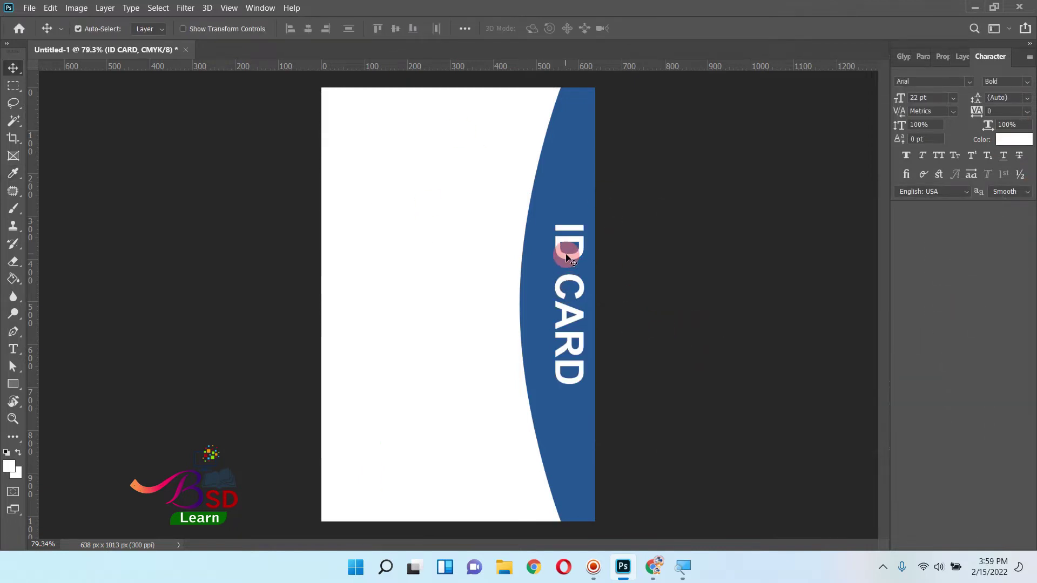
scroll(568, 258, "up", 1)
Draw a thin blue rectangle bar along the card's top edge.
left_click_drag(512, 247, 550, 324)
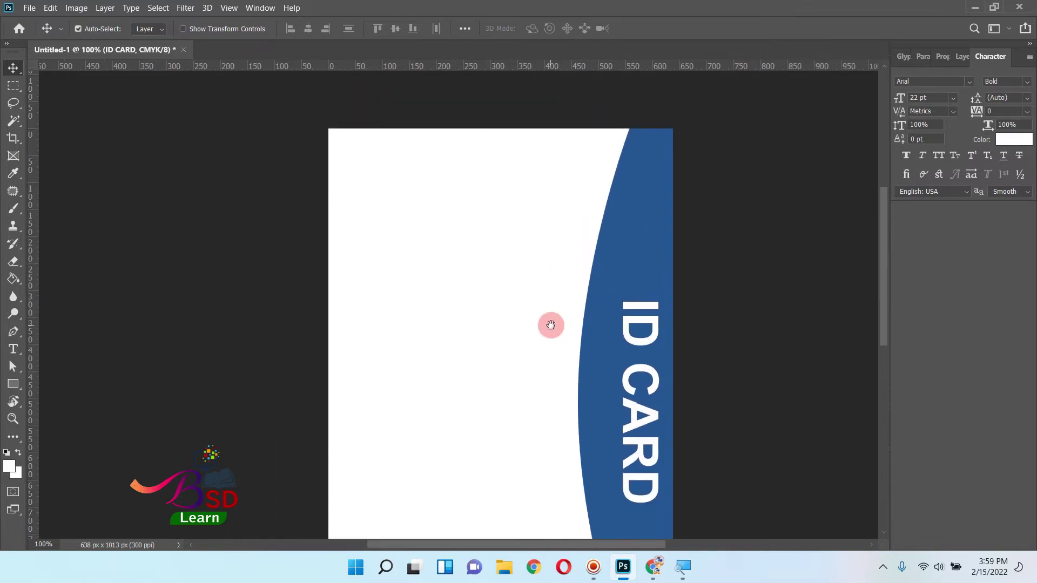
left_click_drag(12, 383, 36, 383)
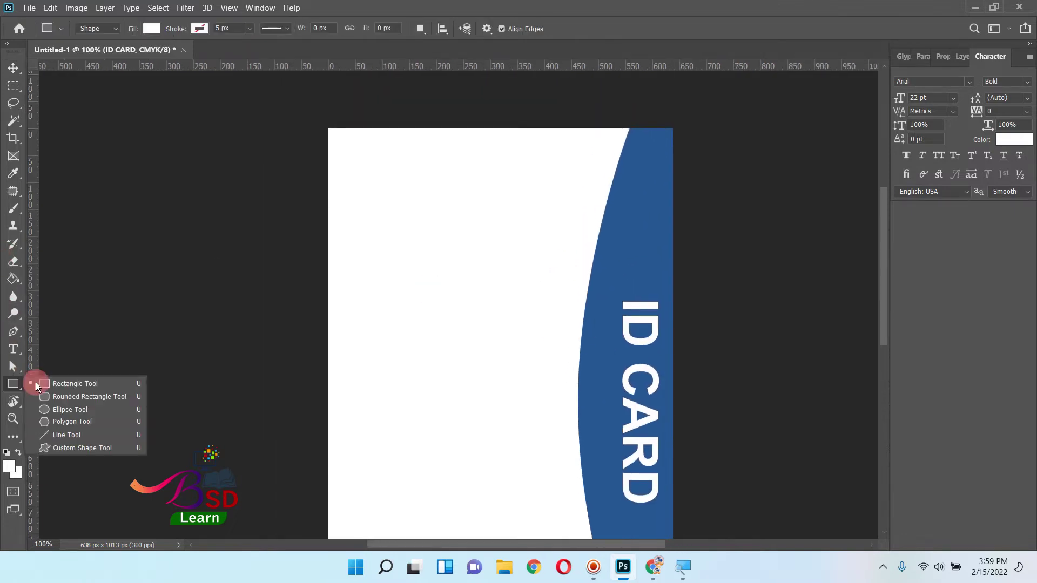
left_click(151, 28)
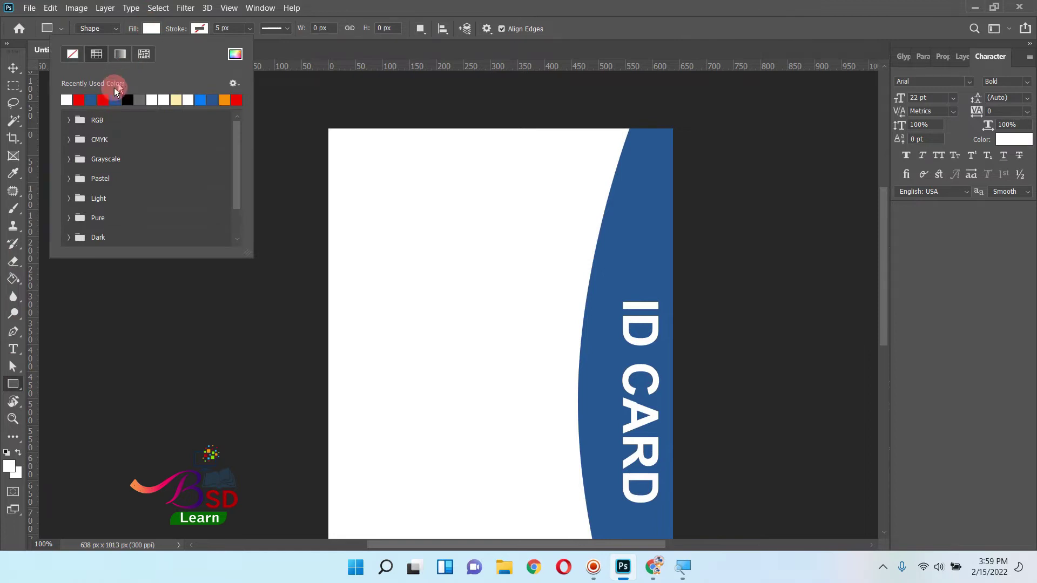
left_click(91, 100)
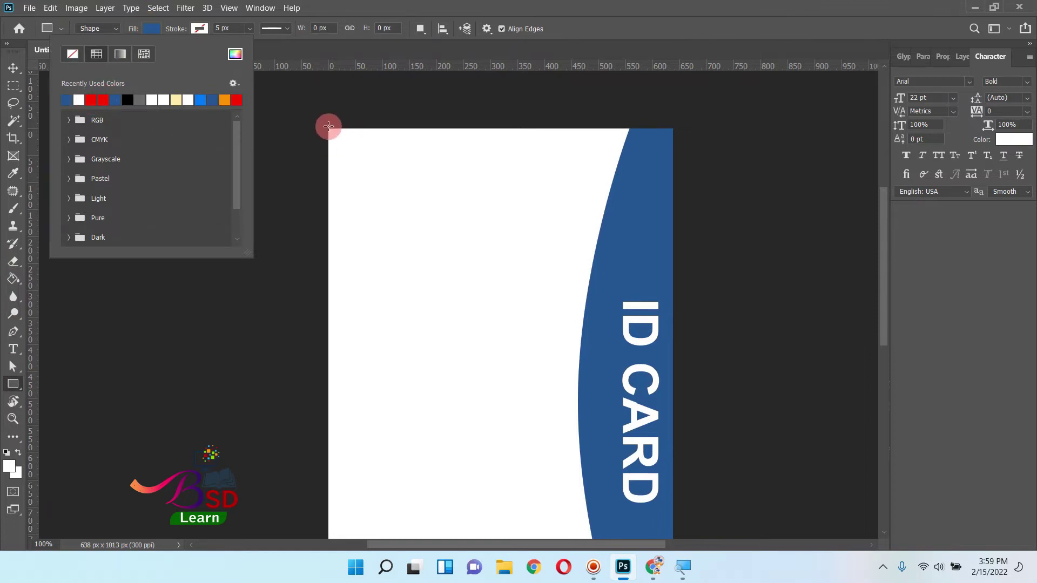
left_click_drag(329, 127, 671, 143)
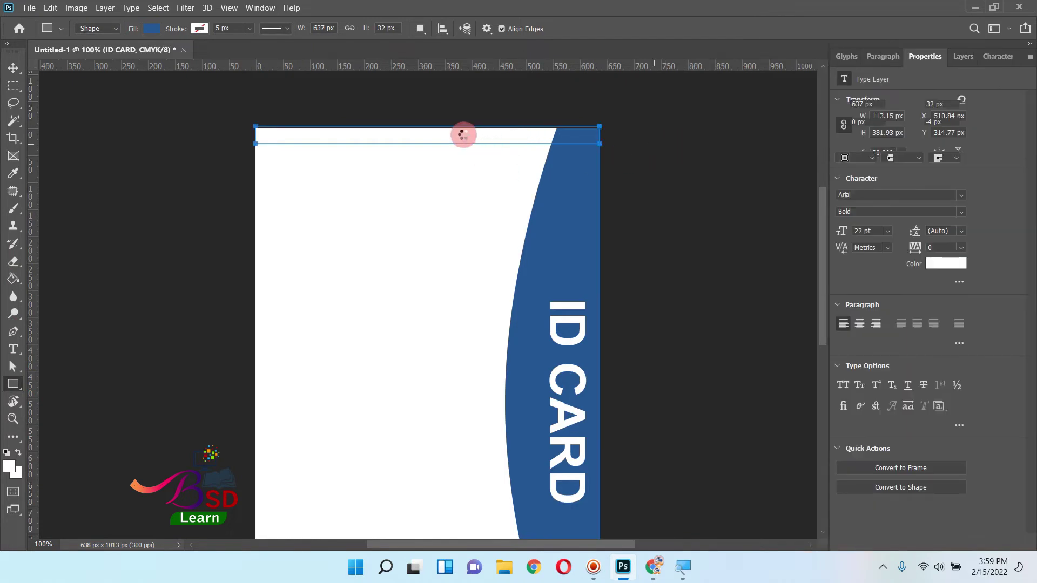
left_click(13, 68)
scroll(297, 153, "down", 2)
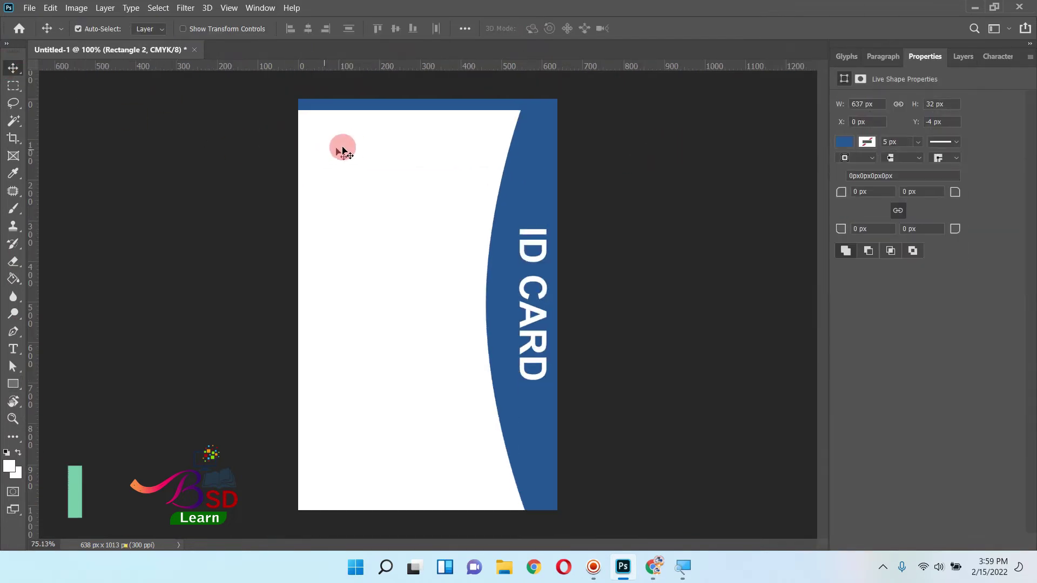
Duplicate the top bar layer and move the copy to the card's bottom edge.
left_click(962, 56)
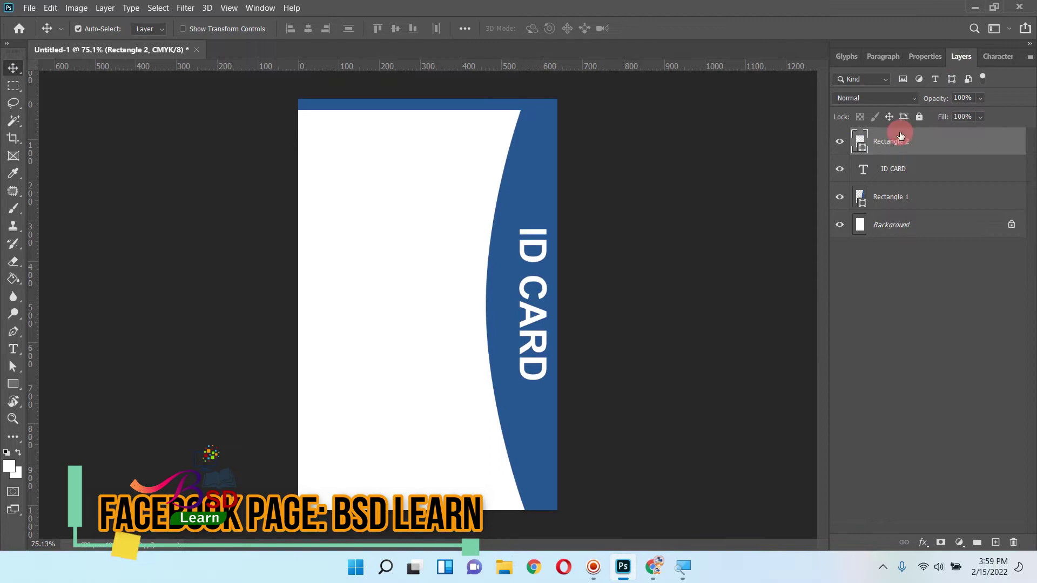
left_click_drag(890, 146, 999, 543)
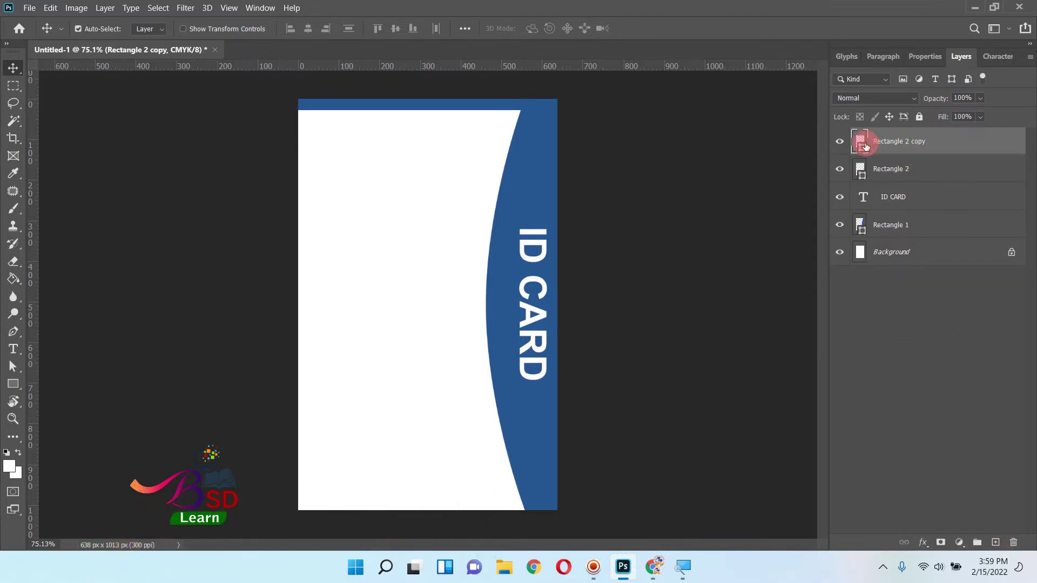
left_click(445, 104)
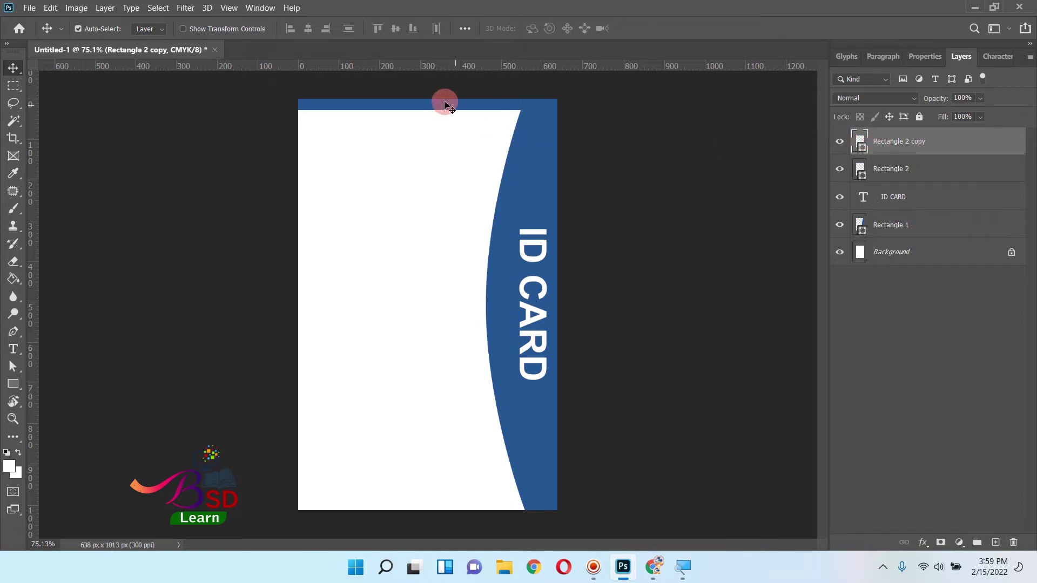
mouse_move(441, 108)
left_mouse_down()
mouse_move(381, 508)
mouse_move(355, 508)
left_mouse_up()
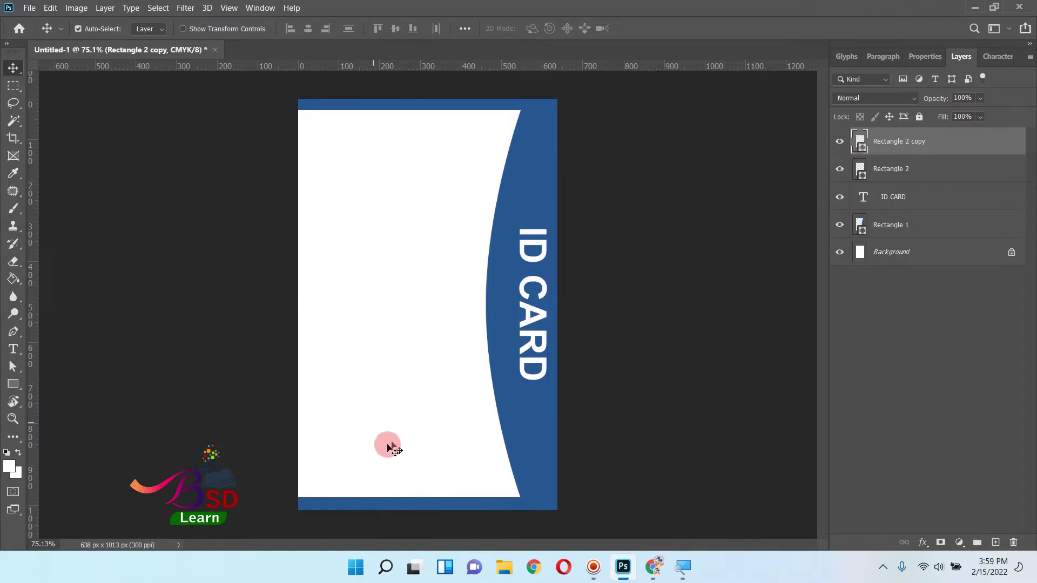
left_click(682, 349)
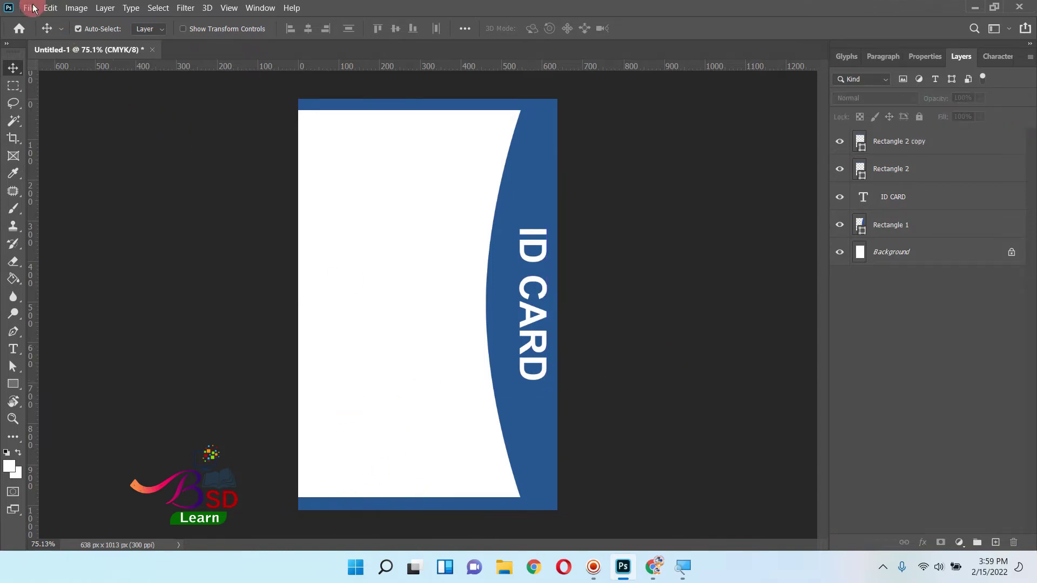
Open the BSD Learn logo file and drag it onto the ID card.
left_click(29, 8)
left_click(61, 34)
left_click(263, 121)
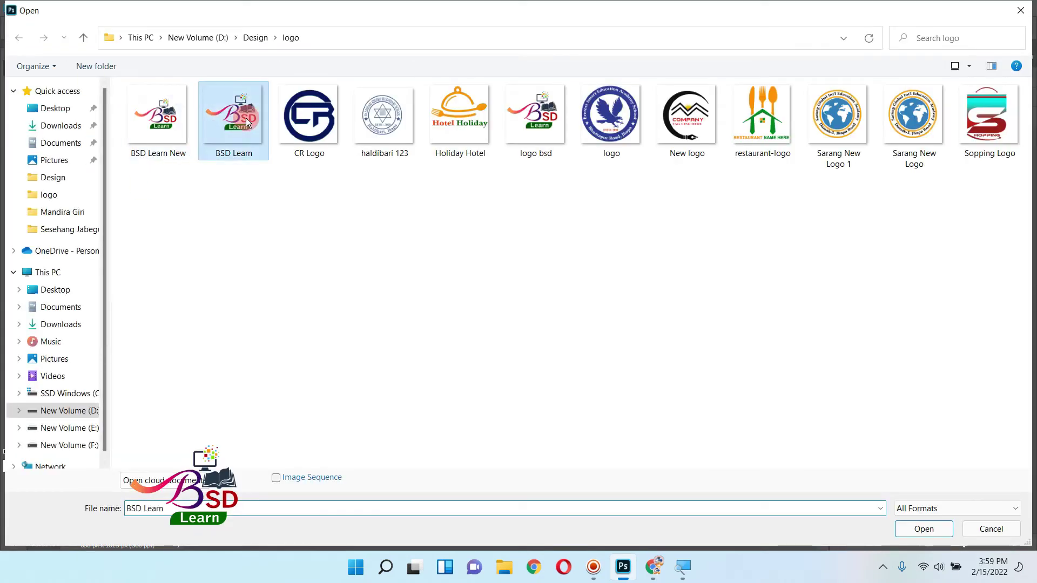
left_click(922, 532)
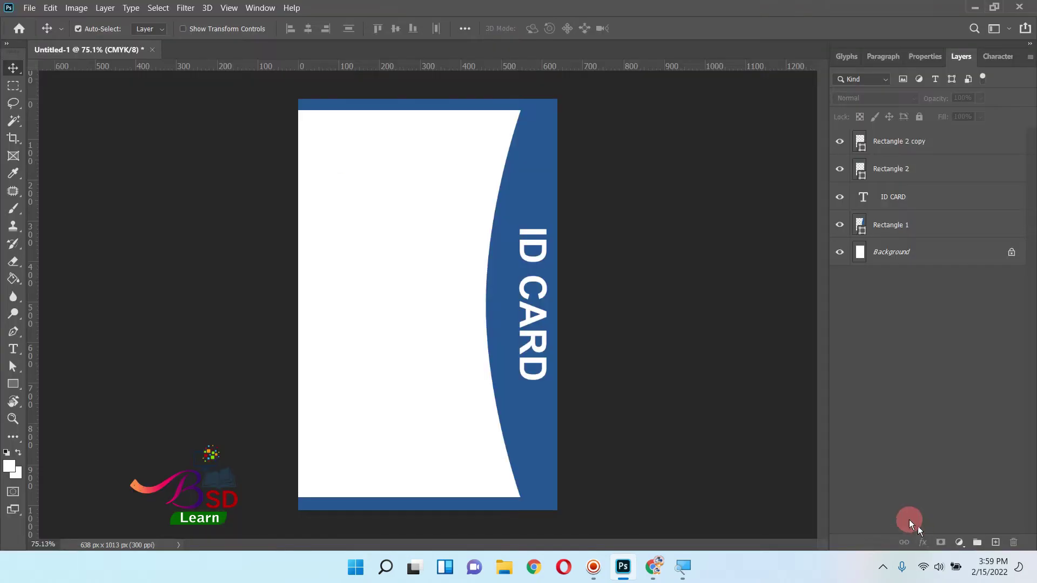
mouse_move(529, 275)
left_mouse_down()
mouse_move(147, 52)
mouse_move(164, 75)
left_mouse_up()
left_click_drag(387, 163, 387, 163)
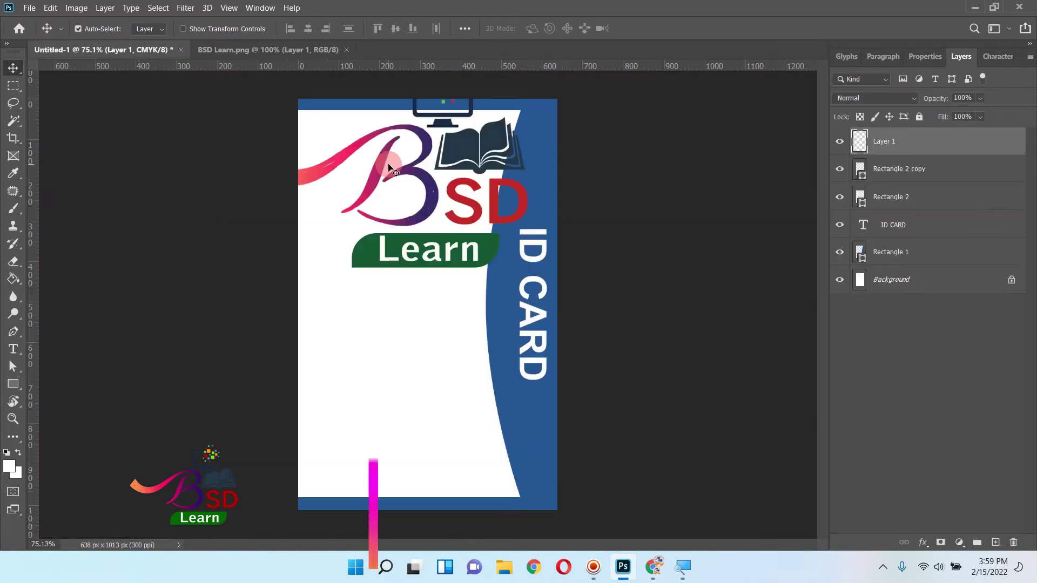
Scale the logo down, centre it horizontally, and place it near the card's top.
key("ctrl+t")
mouse_move(251, 275)
left_mouse_down()
mouse_move(327, 211)
mouse_move(424, 154)
left_mouse_up()
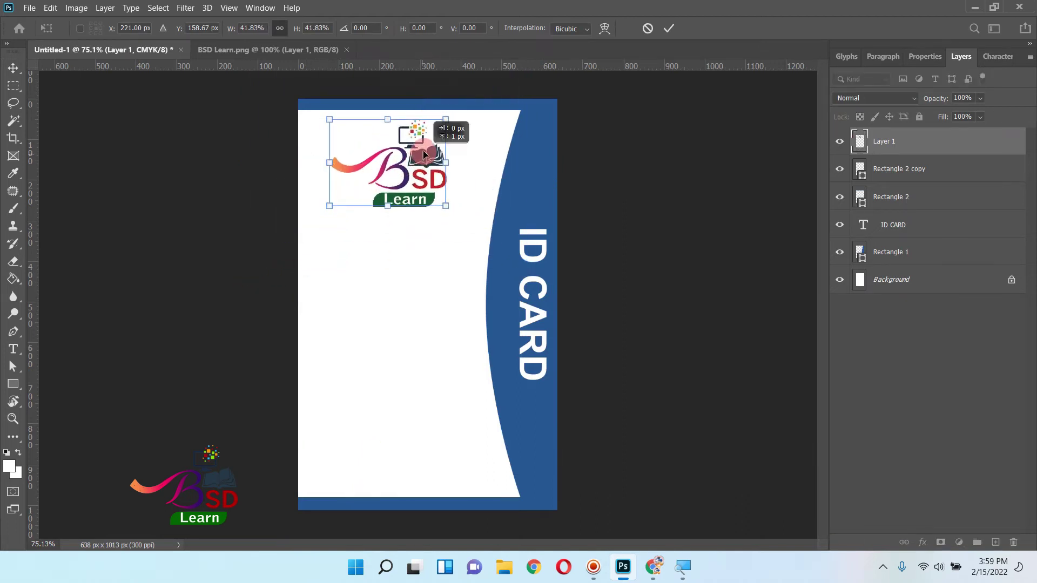
key("Return")
key("ctrl+a")
left_click(308, 24)
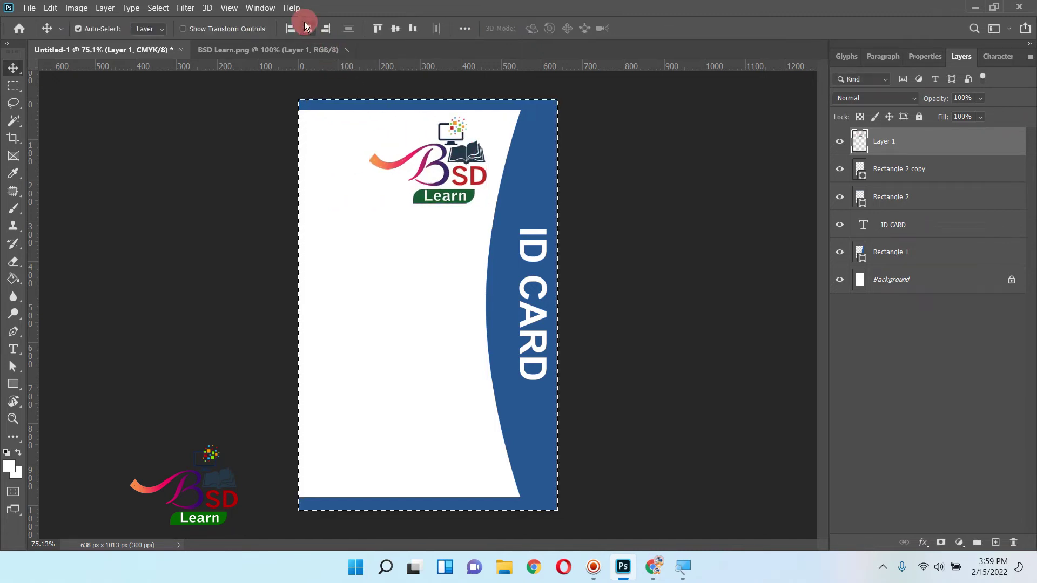
key("ctrl+d")
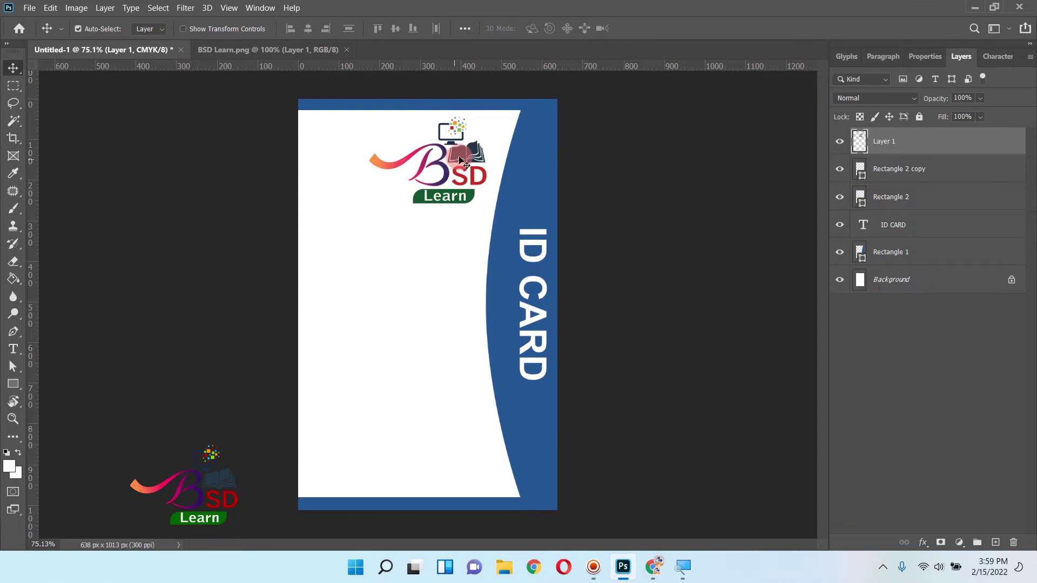
left_click_drag(426, 161, 426, 153)
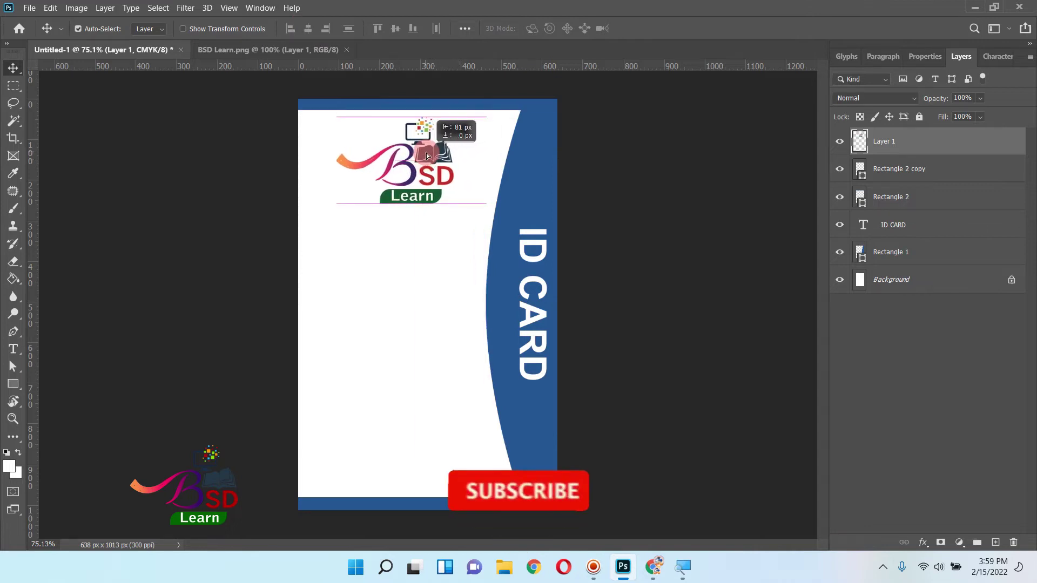
left_click_drag(426, 154, 428, 154)
left_click(566, 197)
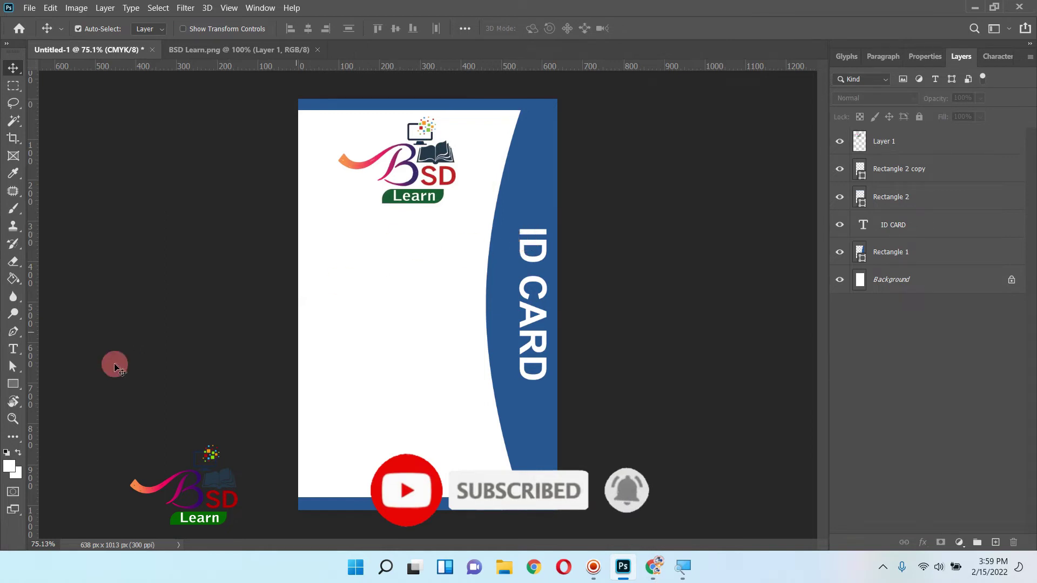
Type the person's name and 'Designer' as red, centre-aligned two-line text.
left_click(13, 350)
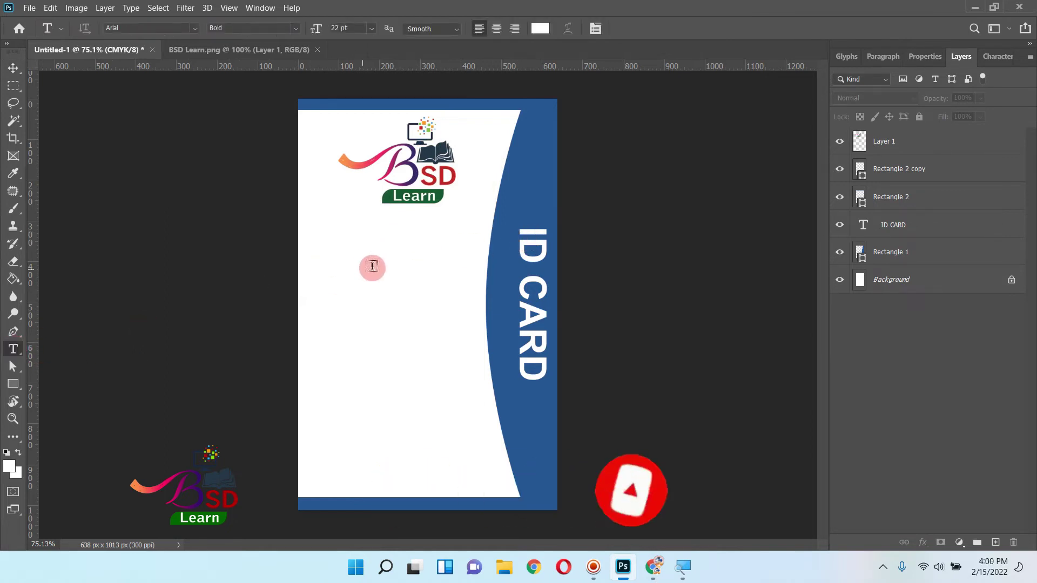
left_click(539, 32)
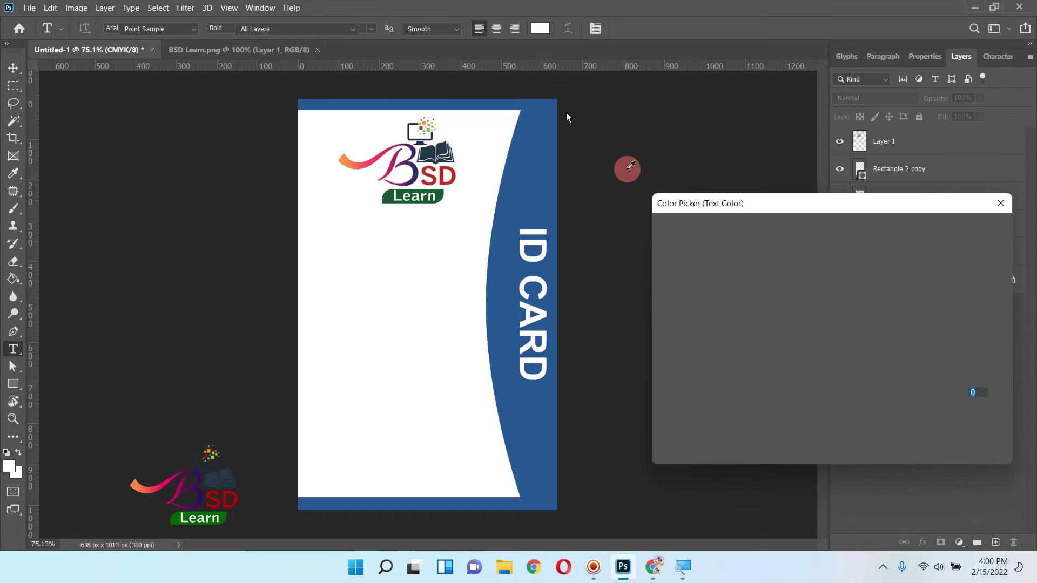
left_click_drag(784, 264, 853, 226)
left_click(939, 235)
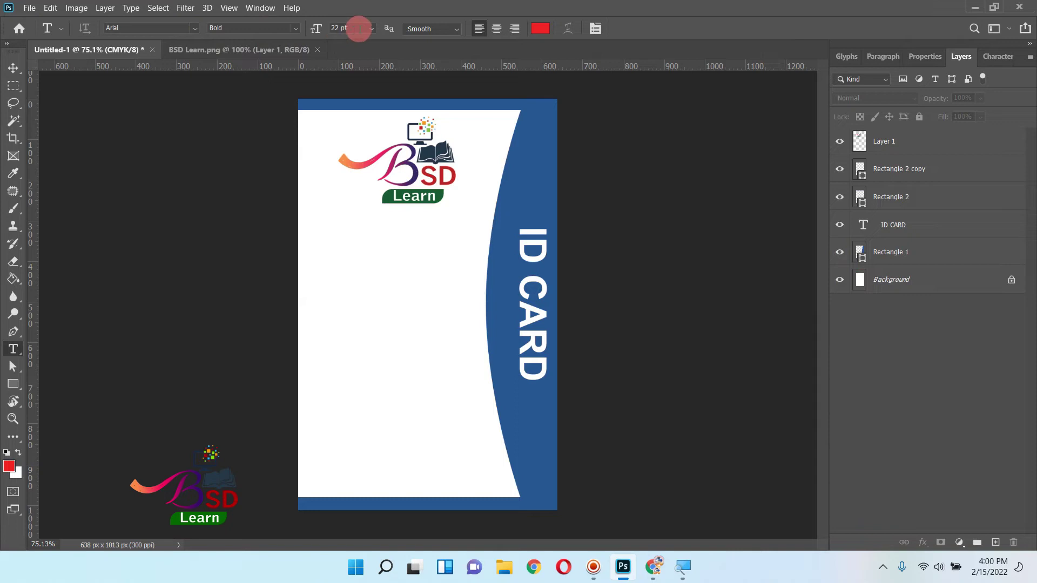
left_click(497, 31)
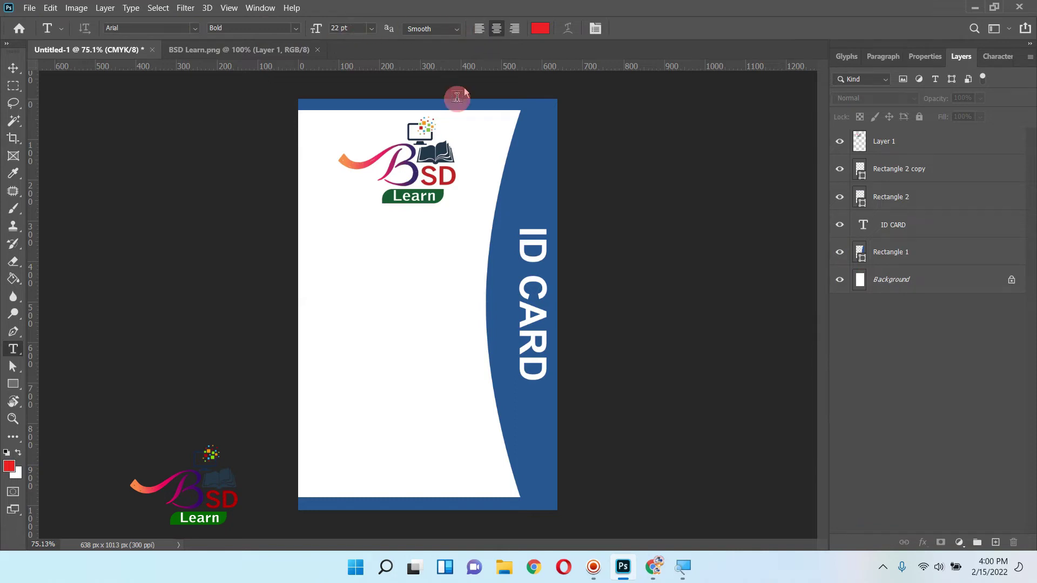
left_click(346, 266)
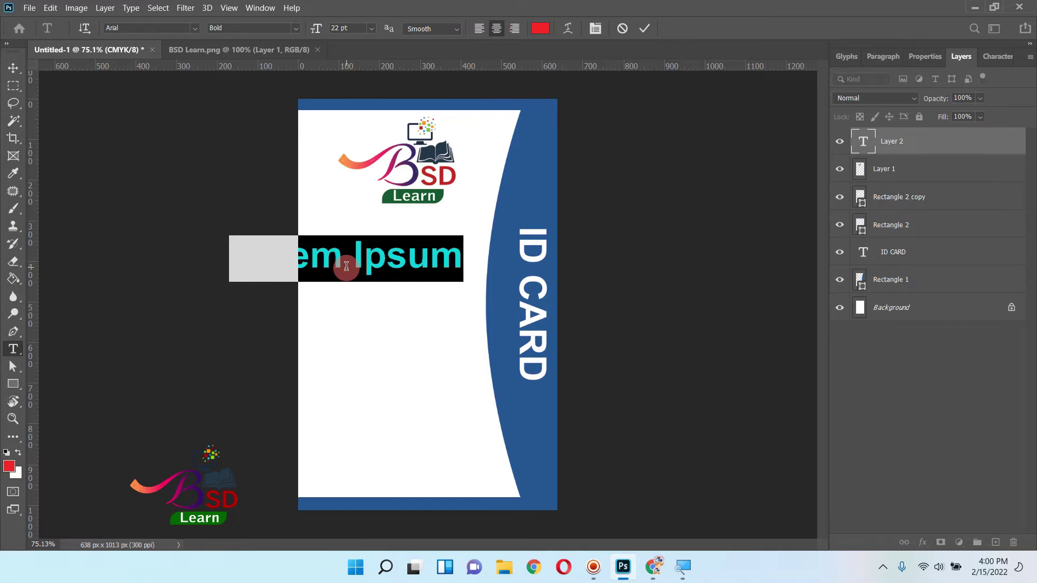
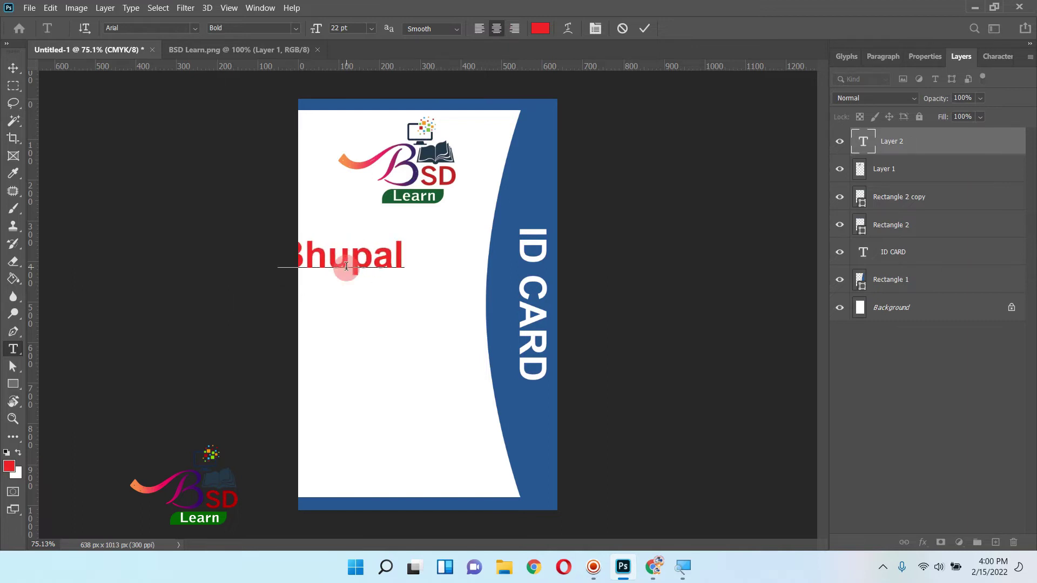
type("esigner")
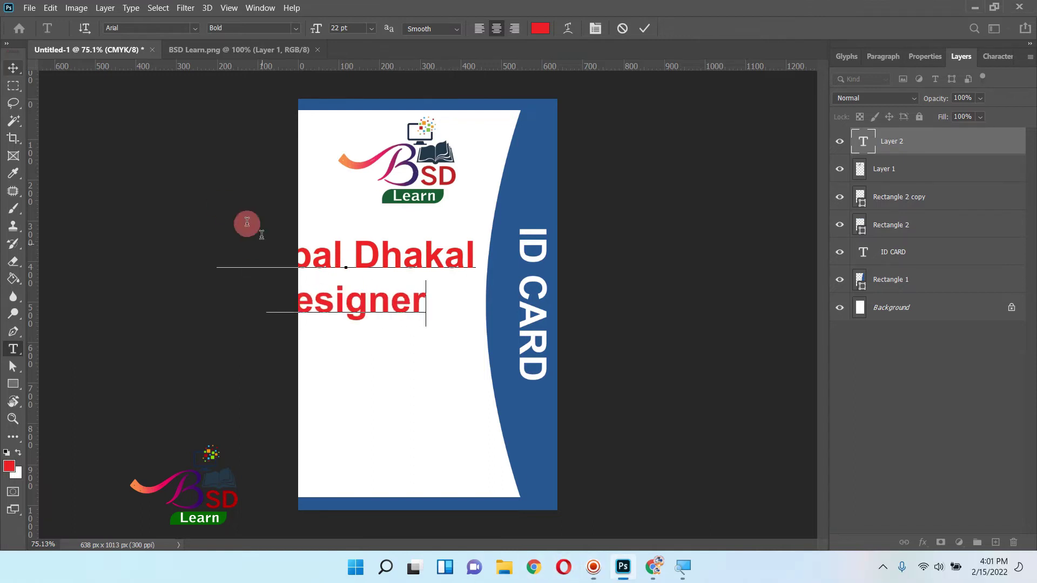
left_click(12, 65)
Set the name text to 14 pt and position it below the logo.
mouse_move(363, 255)
left_mouse_down()
mouse_move(457, 239)
mouse_move(440, 228)
left_mouse_up()
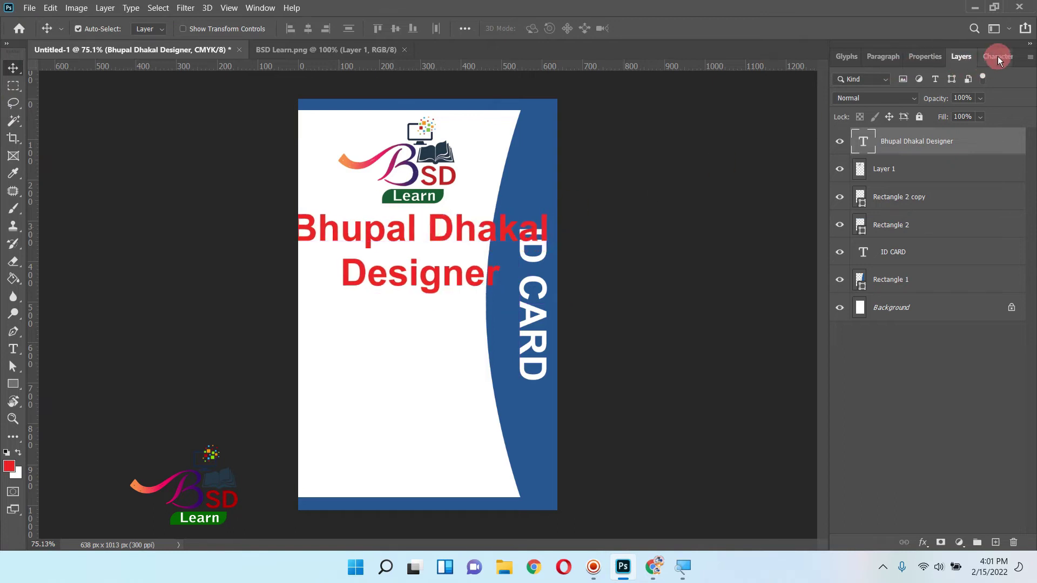
left_click(997, 56)
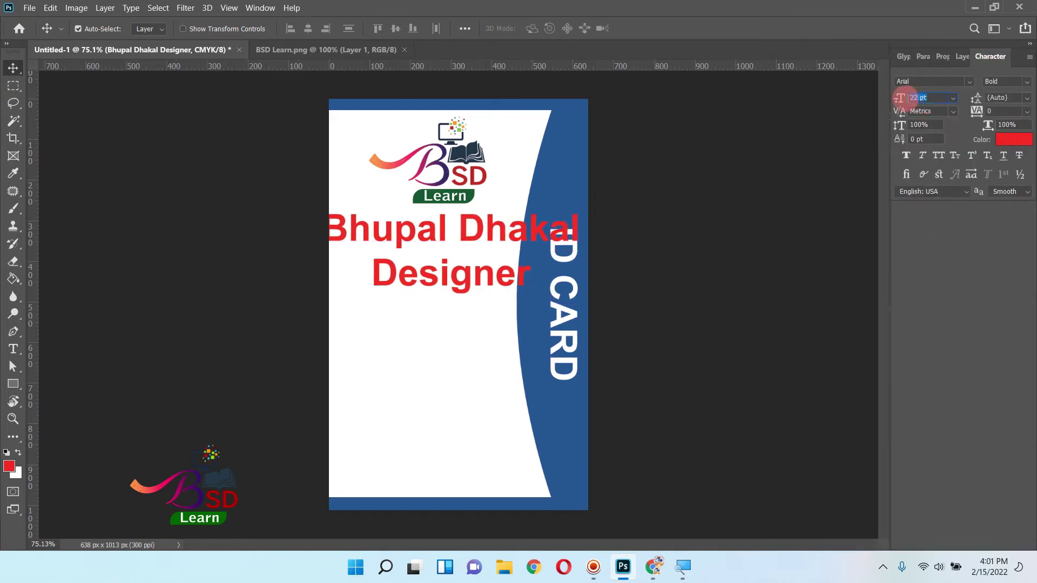
left_click_drag(903, 100, 898, 97)
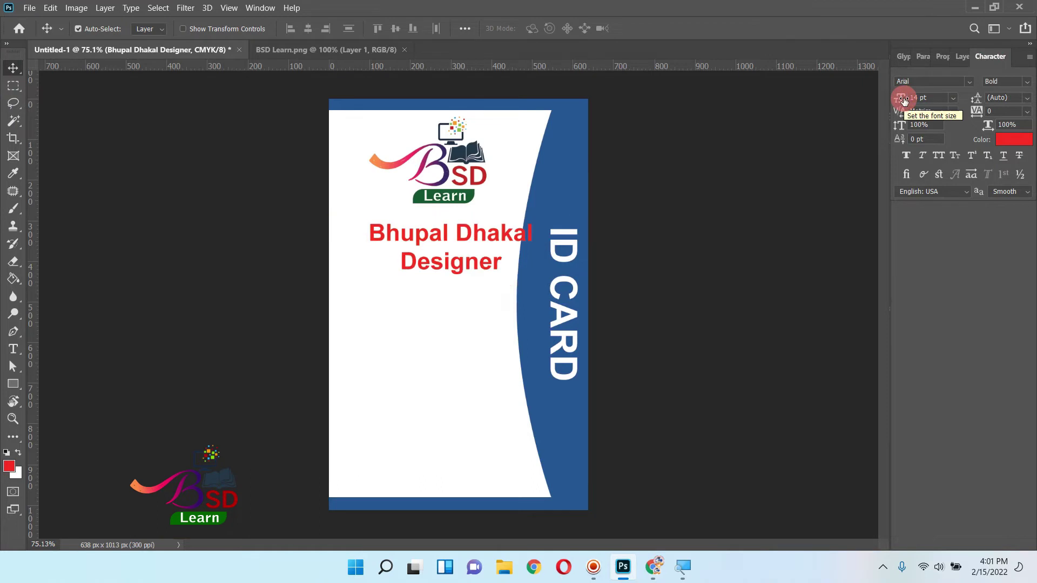
left_click_drag(486, 240, 466, 329)
left_click_drag(456, 158, 448, 158)
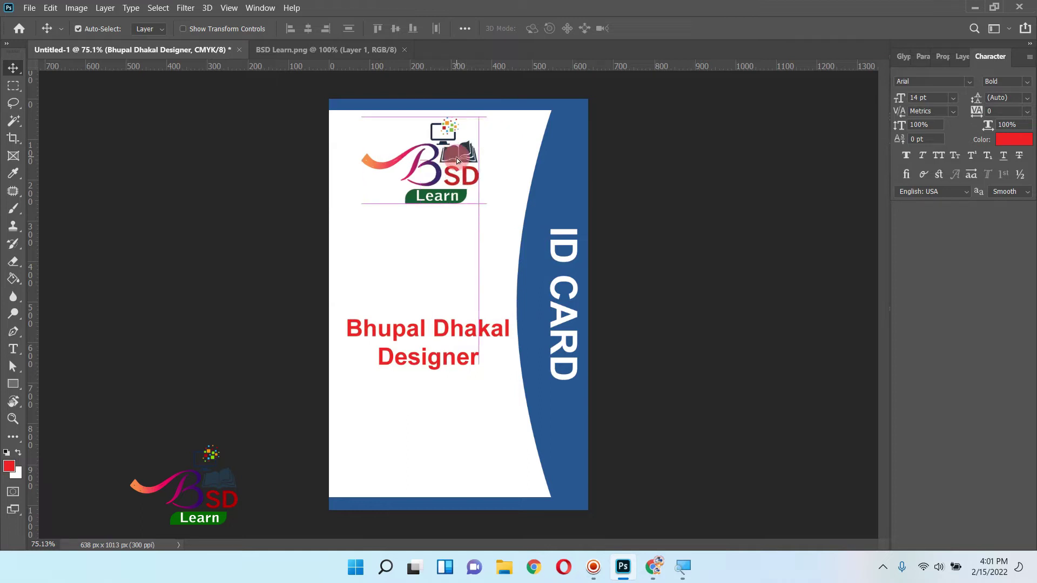
left_click_drag(464, 329, 468, 323)
left_click_drag(21, 385, 66, 400)
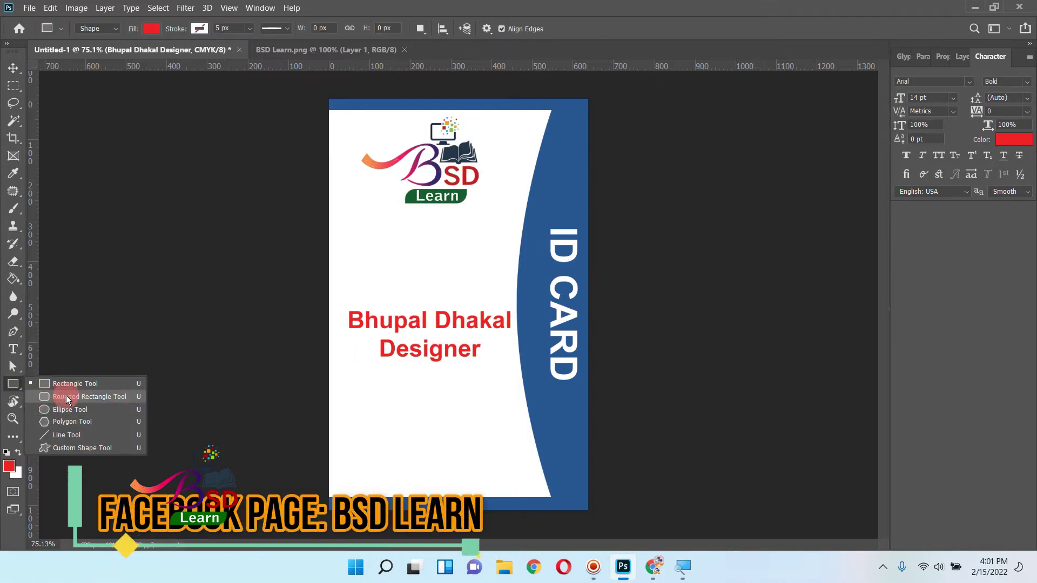
Draw a red rounded-rectangle photo box below the logo.
key("ctrl+plus")
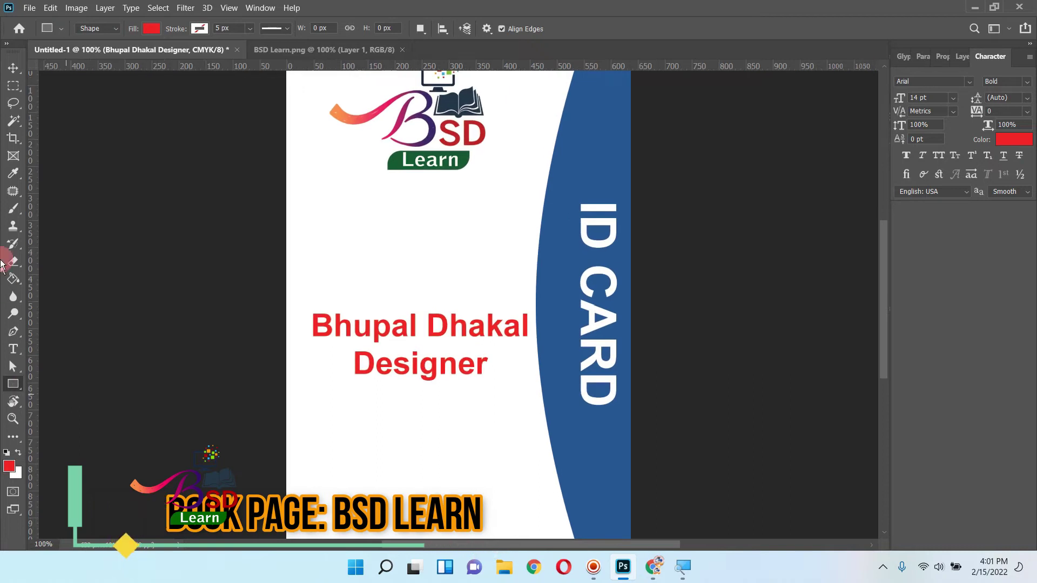
right_click(18, 389)
left_click(48, 395)
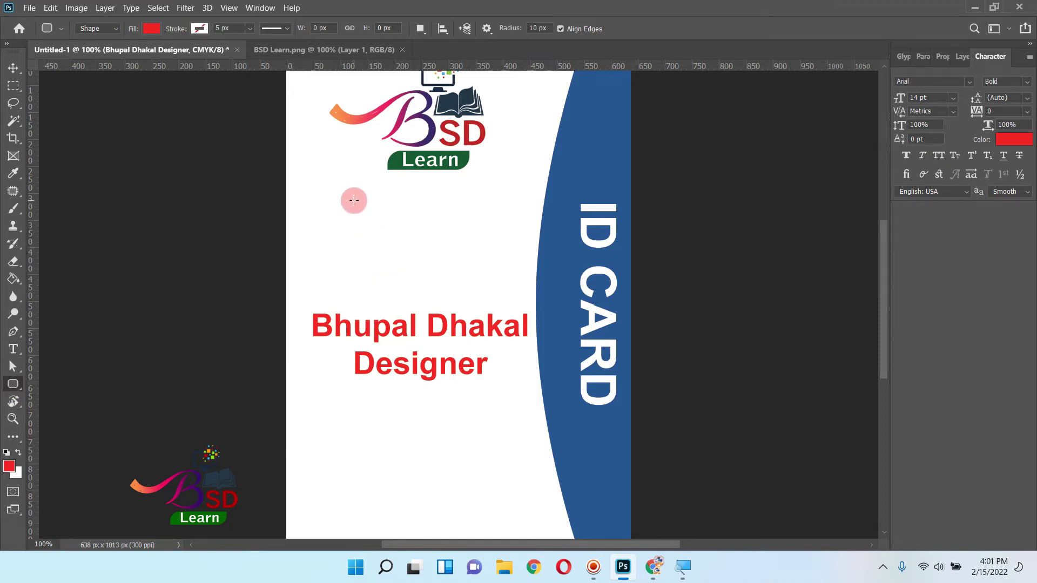
left_click_drag(354, 200, 466, 303)
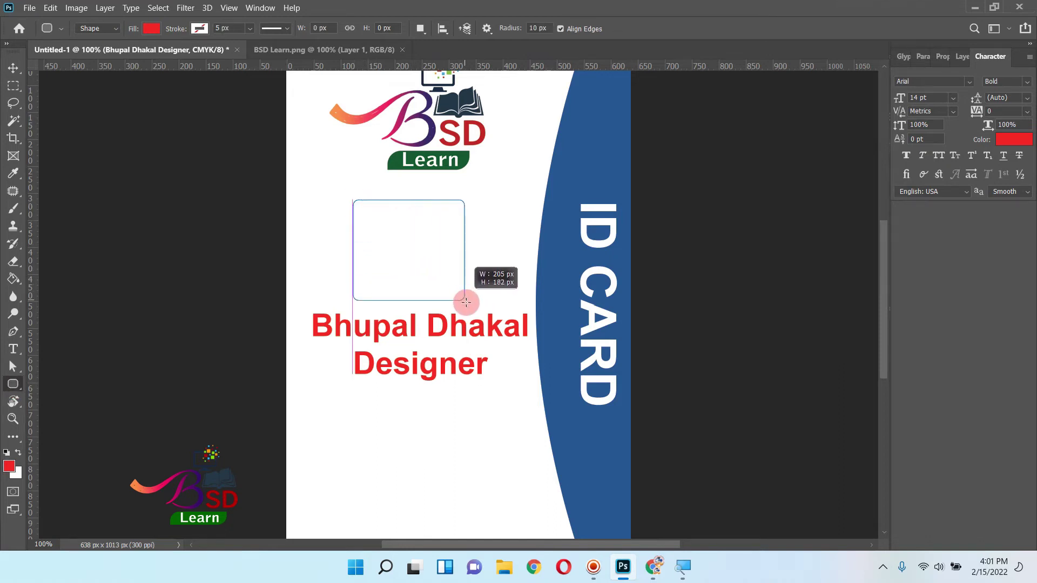
left_click_drag(466, 302, 466, 336)
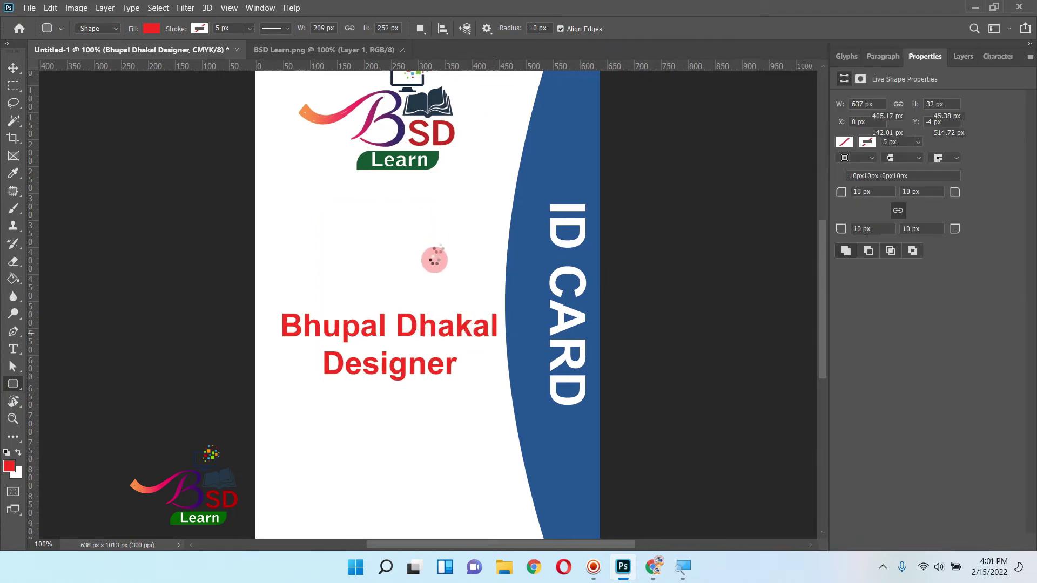
Move the photo box between the logo and name, nudge the name down, and fit the card on screen.
left_click(13, 68)
left_click(463, 271)
left_click_drag(386, 259, 405, 238)
left_click_drag(400, 335, 400, 347)
key("ctrl+0")
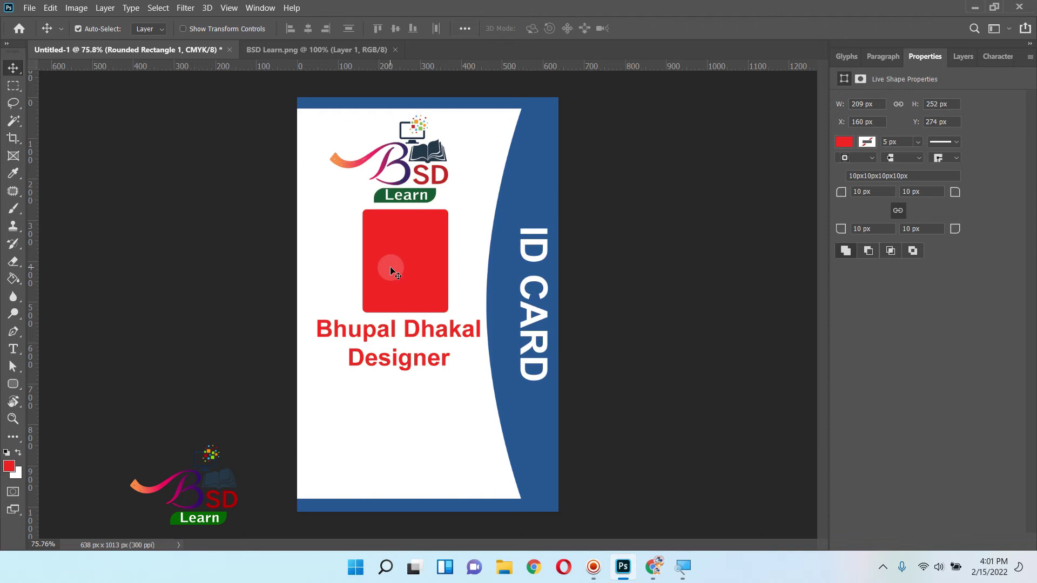
left_click(29, 7)
Open the portrait GT 1.jpg from the Design folder as its own document.
left_click(60, 38)
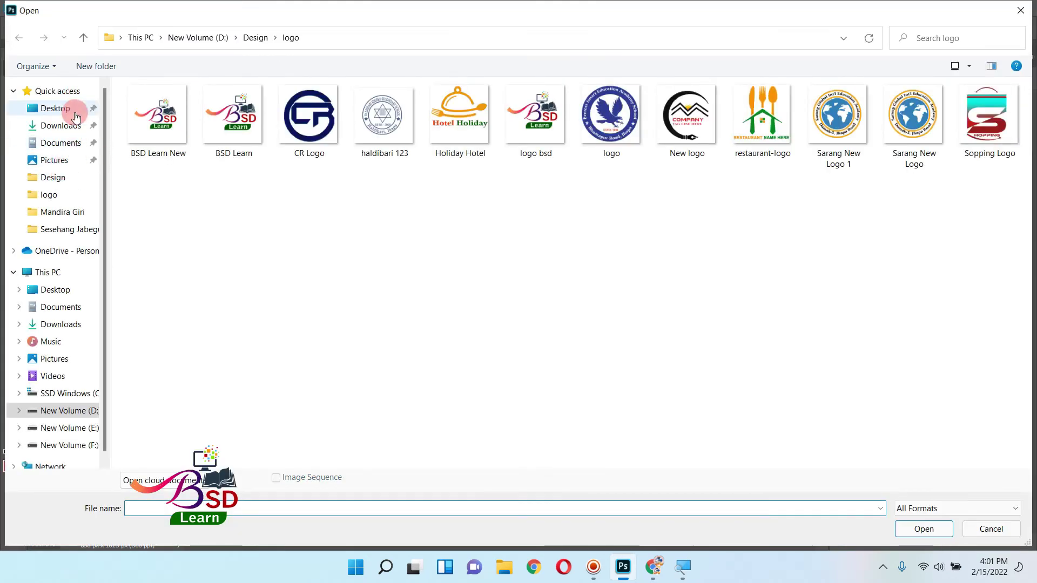
left_click(255, 37)
scroll(433, 287, "down", 5)
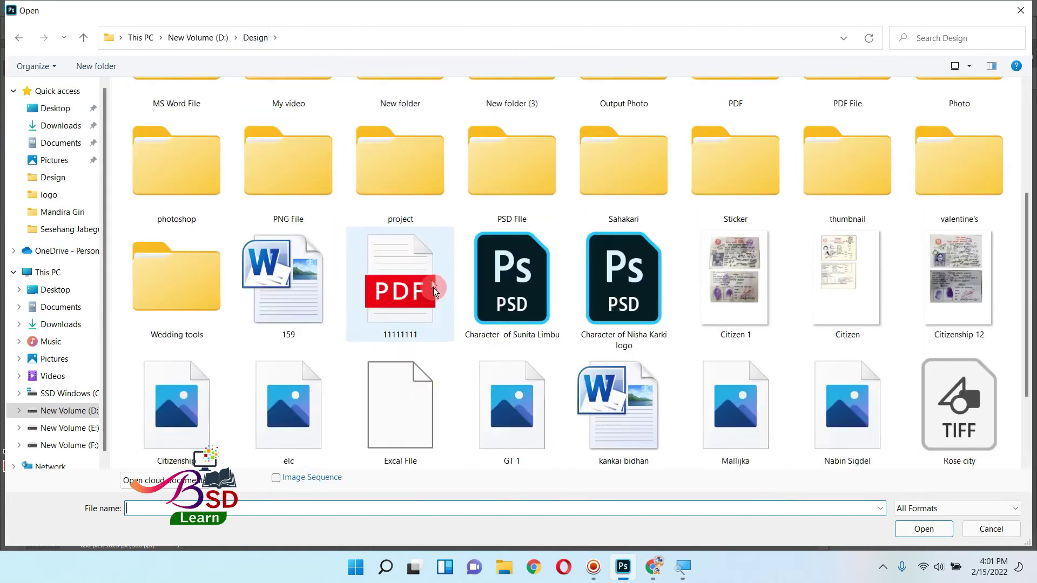
scroll(595, 292, "down", 1)
left_click(524, 294)
left_click(923, 529)
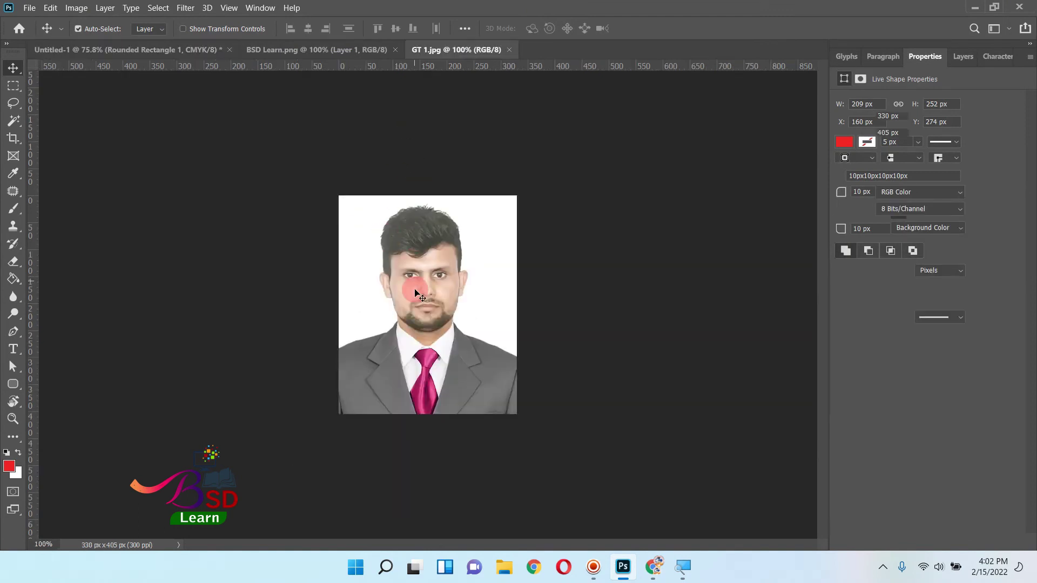
left_click(131, 54)
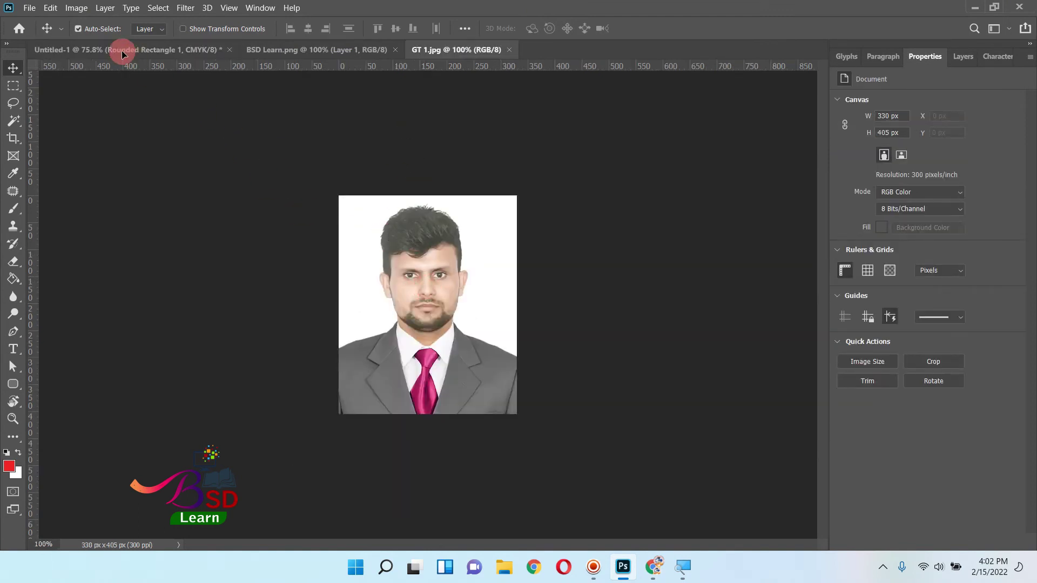
Drag the GT 1 portrait onto the ID card as Layer 2 and scale it to about 70%.
left_click_drag(121, 50, 437, 292)
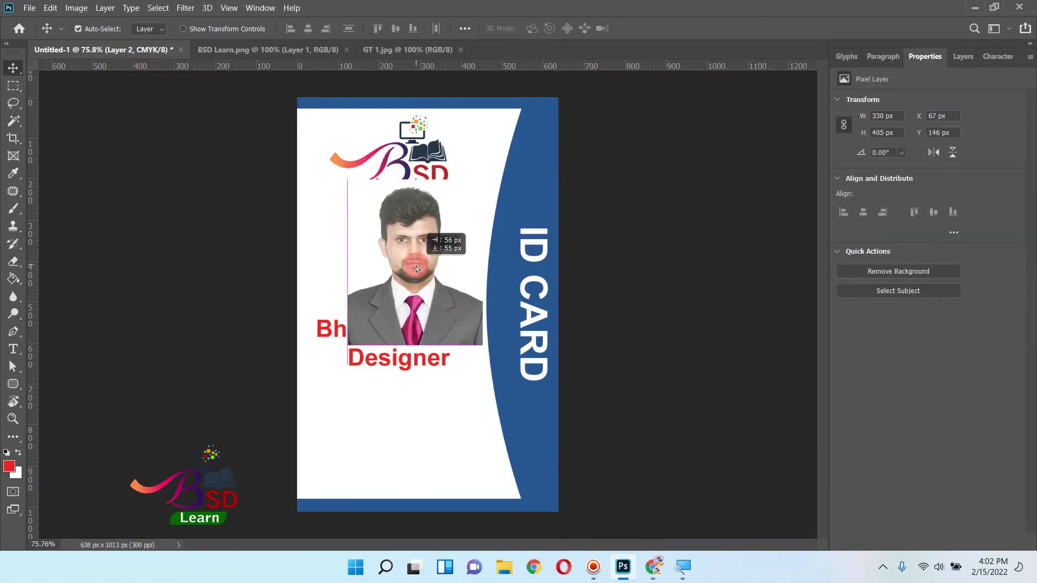
left_click(963, 56)
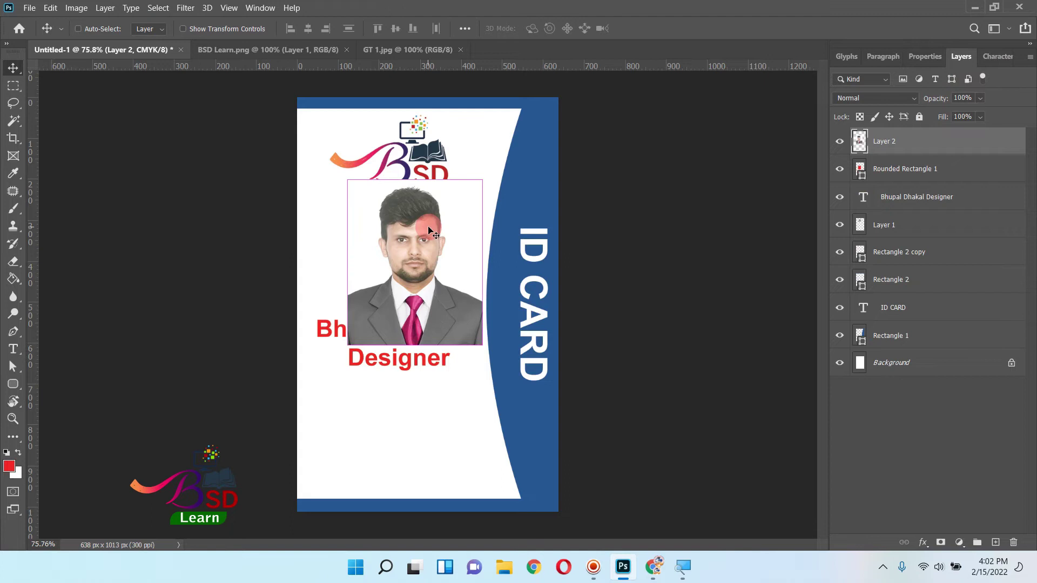
key("ctrl+t")
left_click_drag(482, 180, 426, 229)
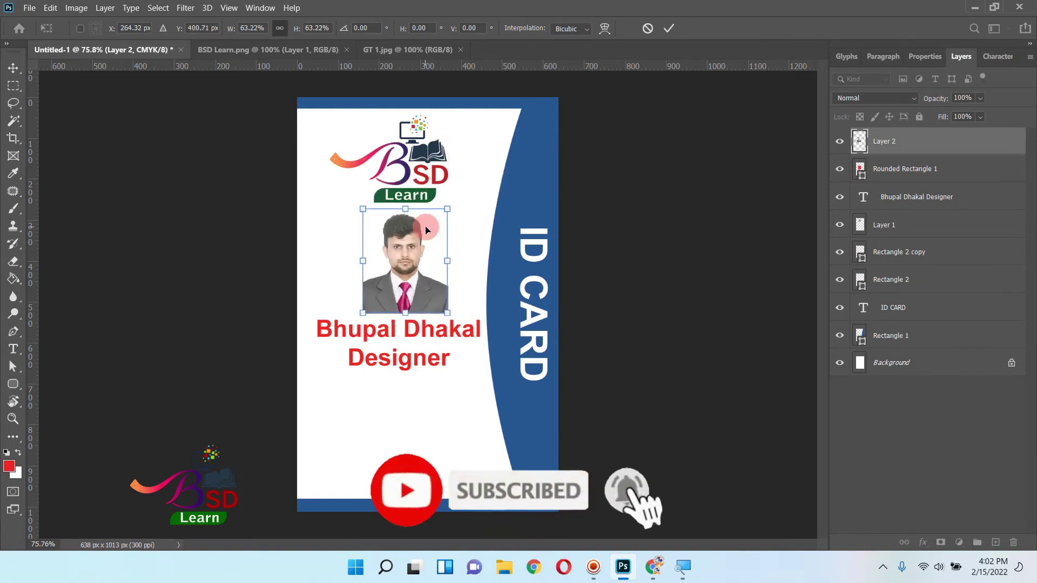
key("Return")
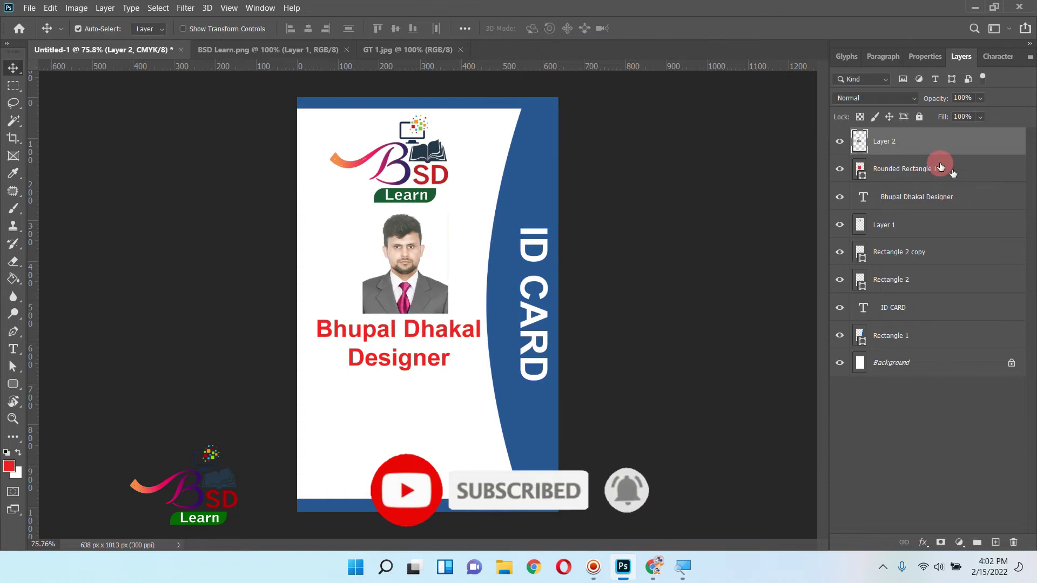
Clip the portrait into the rounded rectangle, shifting and enlarging it slightly to fill the frame.
right_click(886, 150)
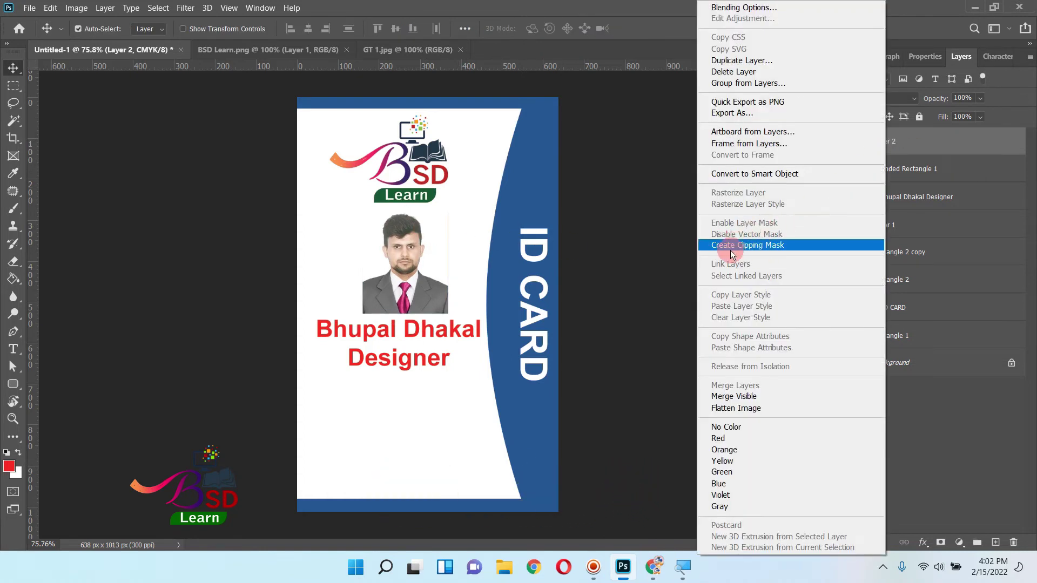
left_click(762, 246)
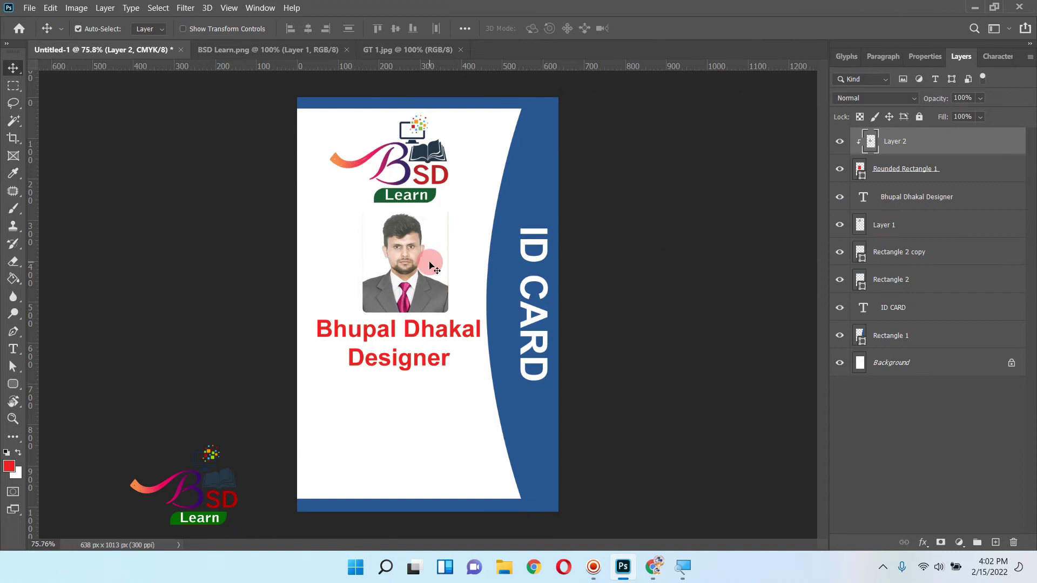
left_click_drag(431, 265, 430, 265)
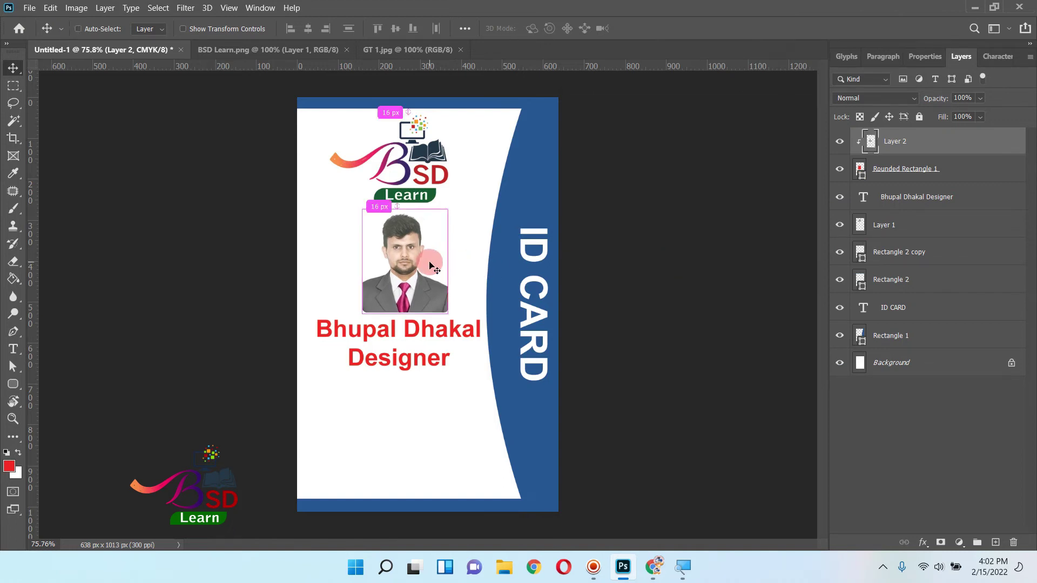
key("ctrl+t")
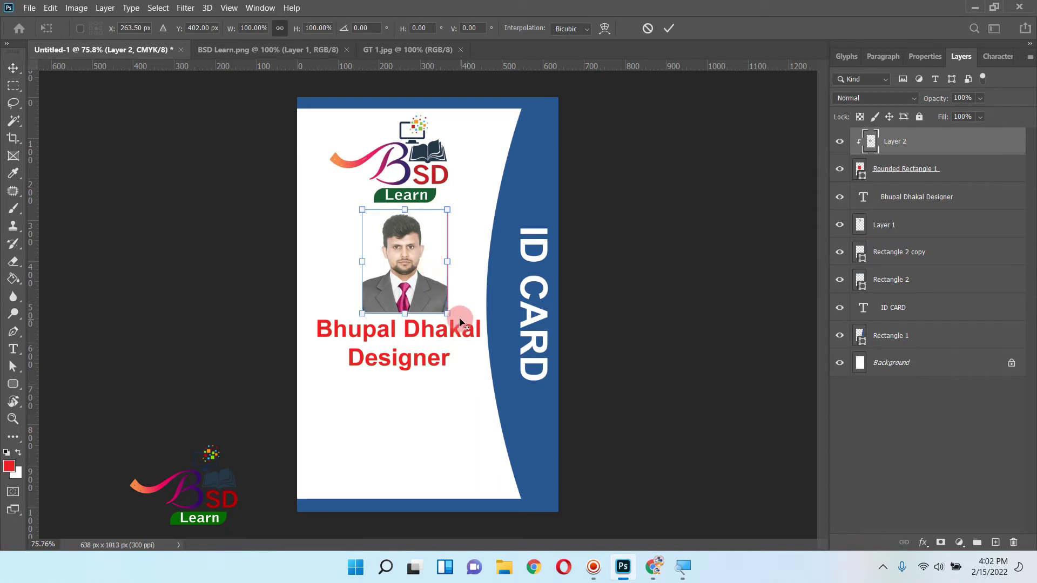
left_click_drag(448, 315, 450, 315)
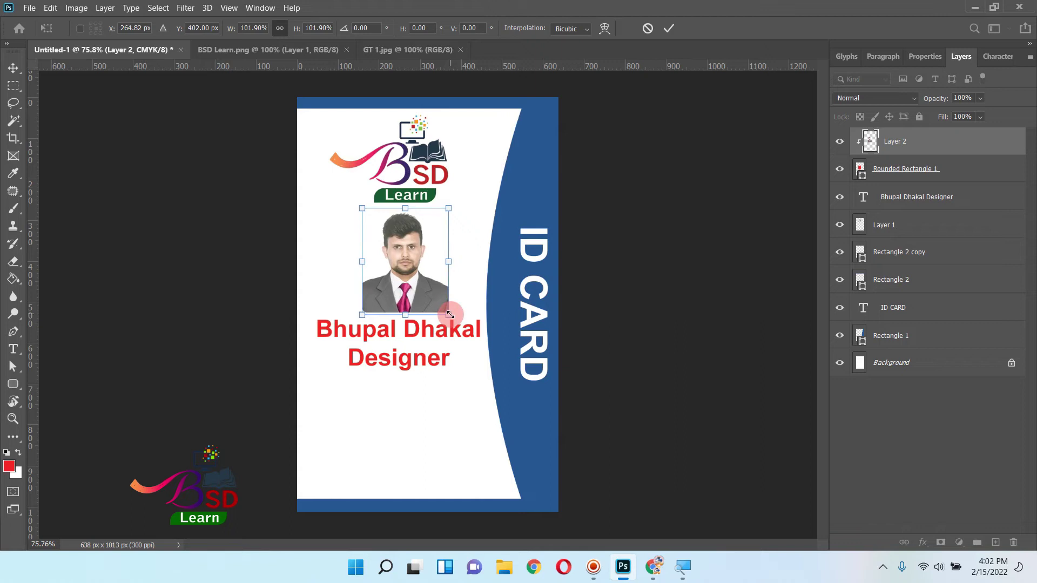
key("Return")
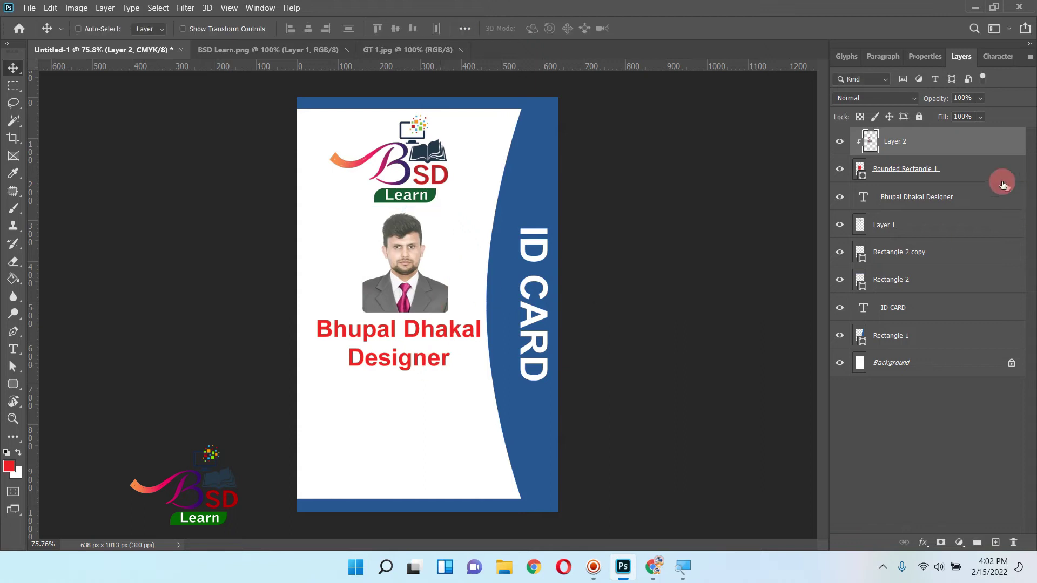
Merge the portrait and its rounded frame into a single Layer 2.
left_click(979, 179, "shift")
right_click(914, 172)
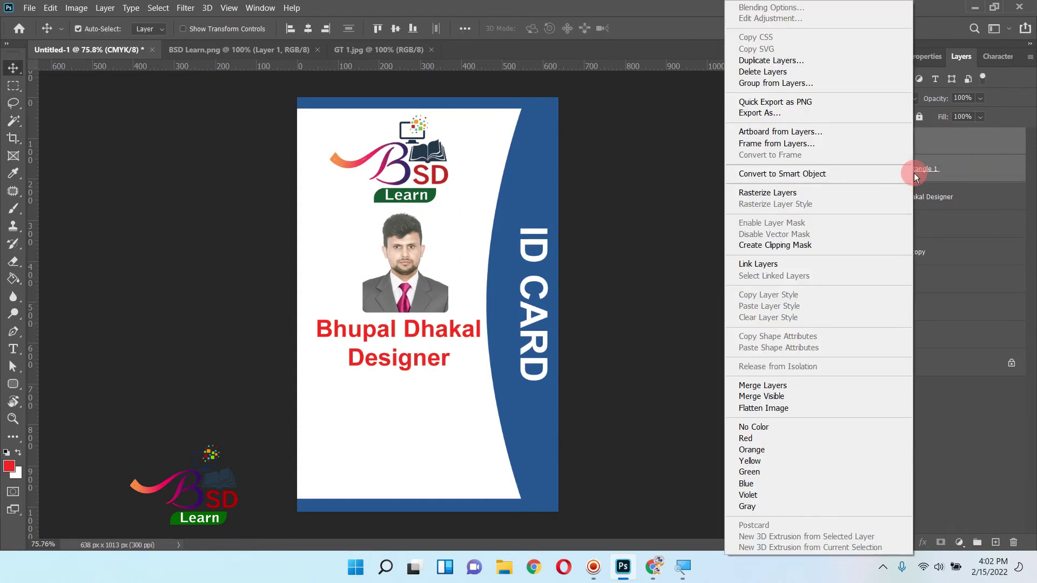
left_click(788, 387)
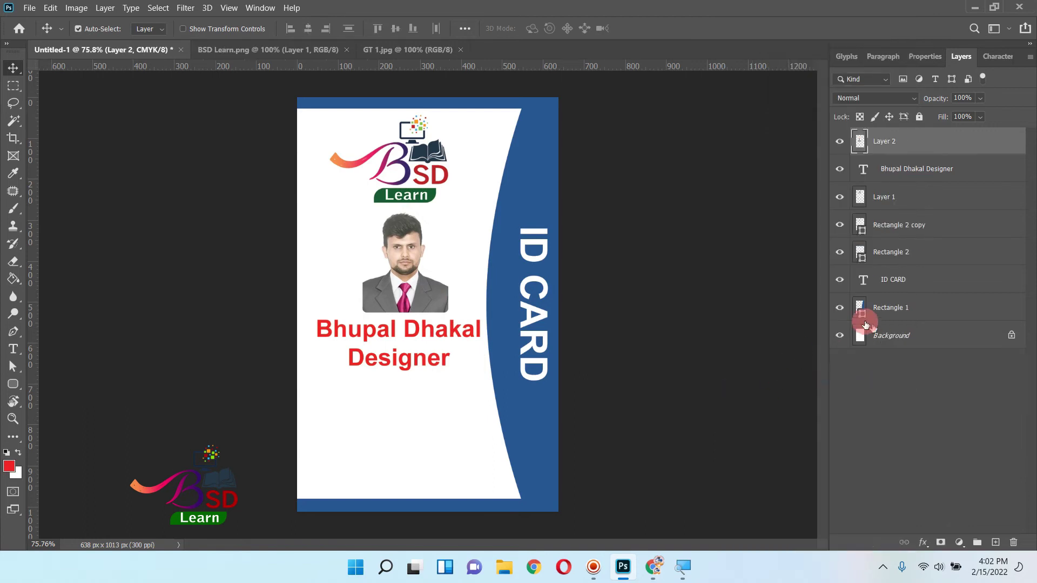
Add a 4 px Stroke effect in the card's sampled blue around the framed photo.
left_click(922, 542)
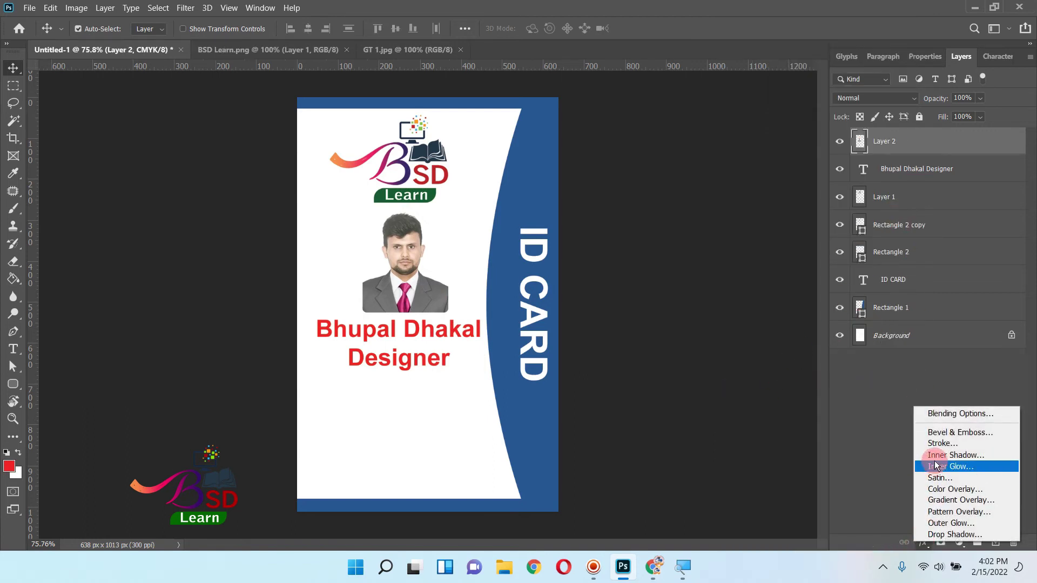
left_click(944, 443)
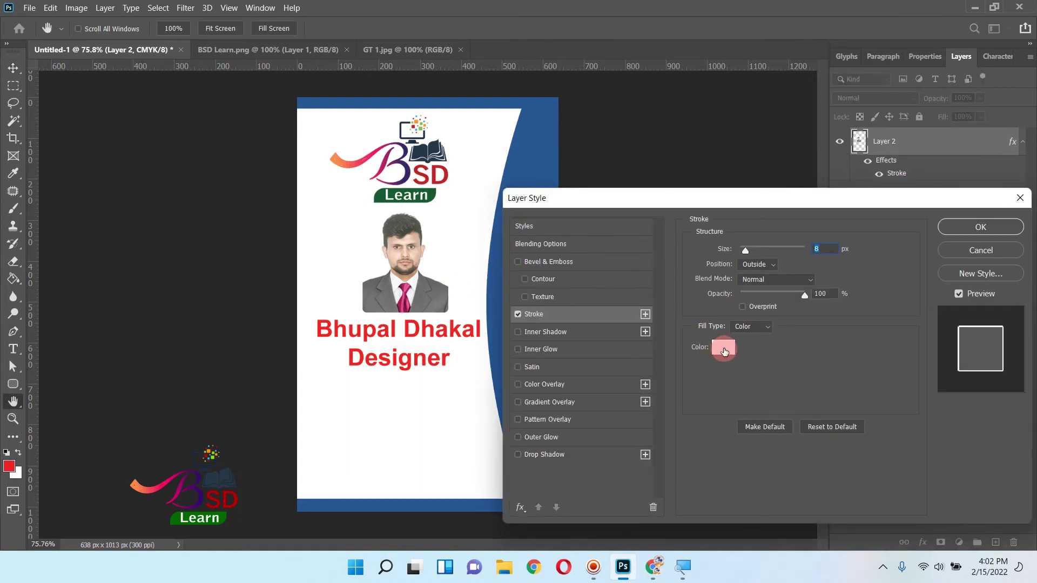
left_click(723, 347)
left_click(529, 162)
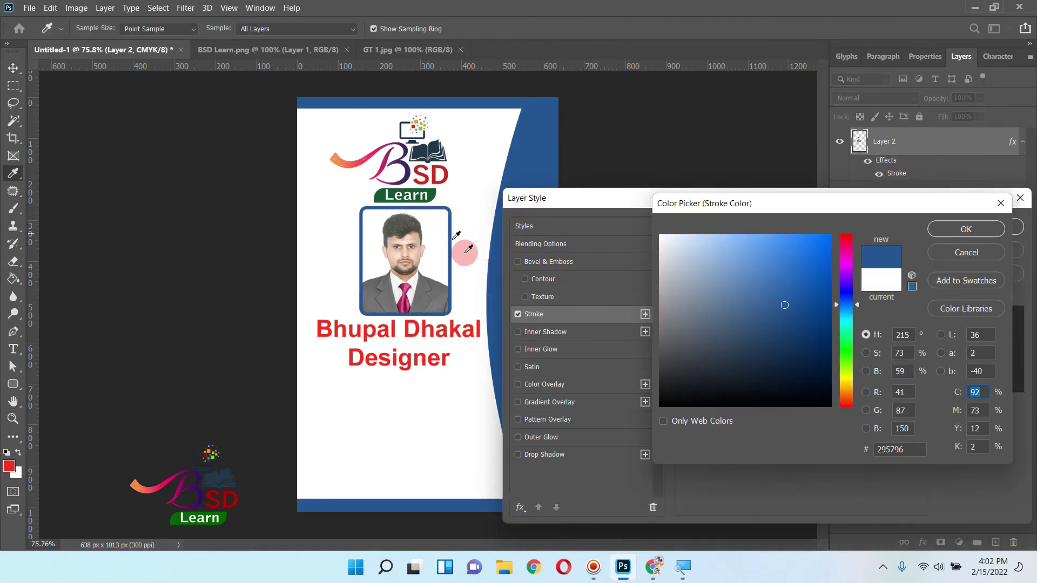
left_click(956, 238)
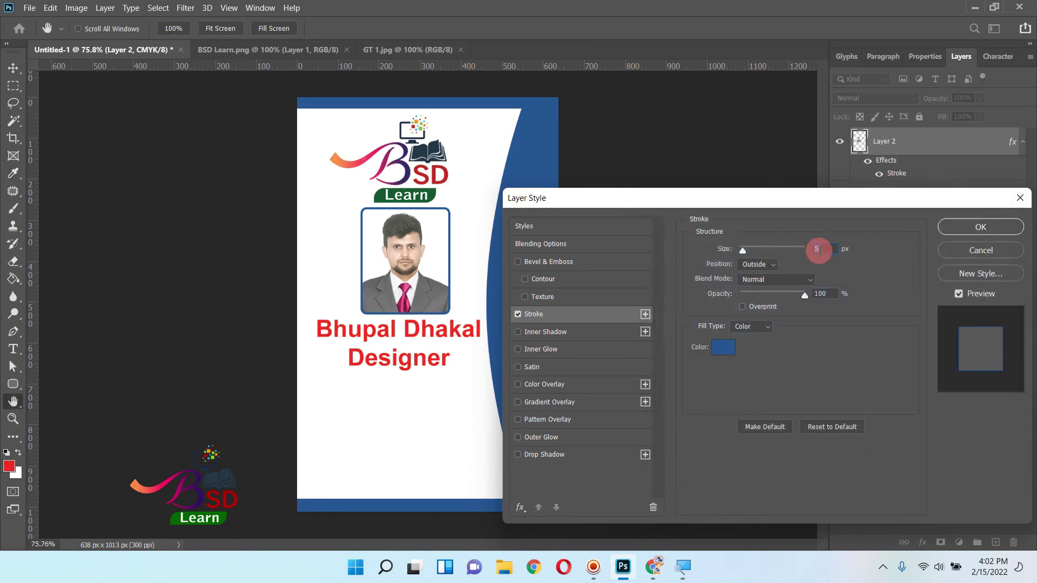
type("4")
left_click(727, 360)
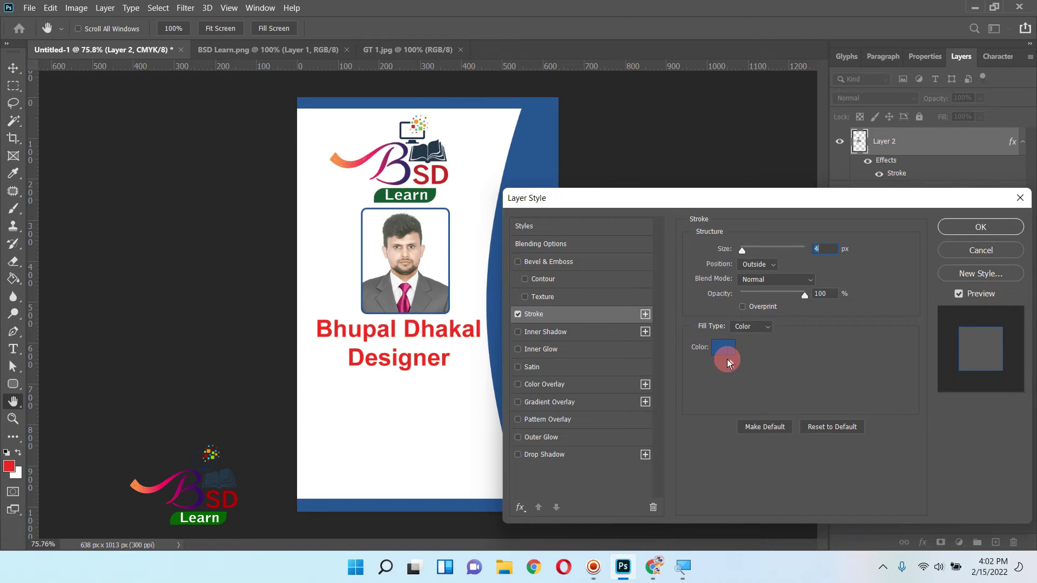
left_click(966, 225)
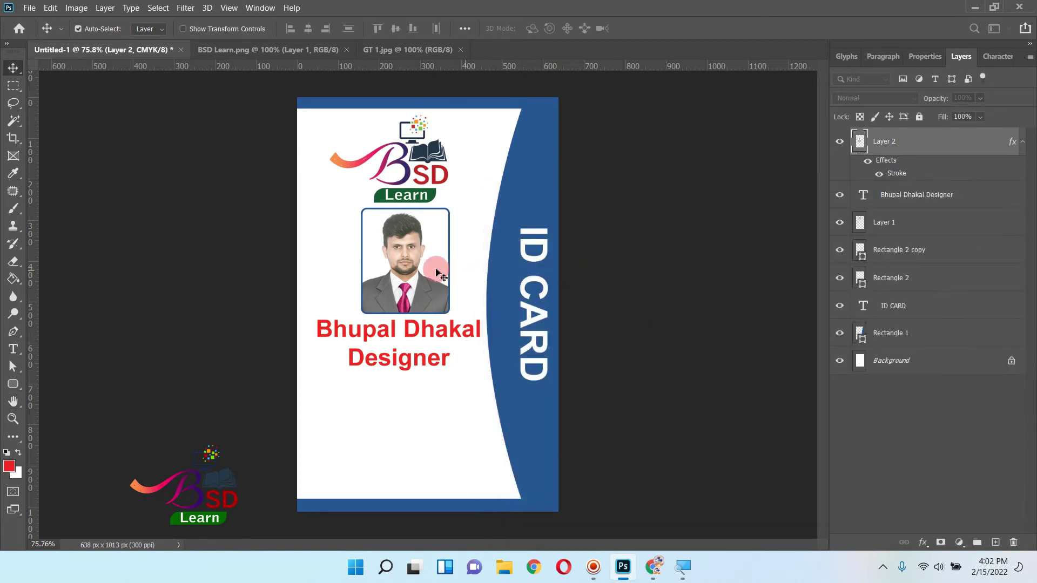
left_click_drag(425, 268, 427, 268)
Zoom in on the name area and nudge the name text slightly.
left_click(700, 296)
left_click(432, 330, "ctrl")
left_click(432, 330, "ctrl")
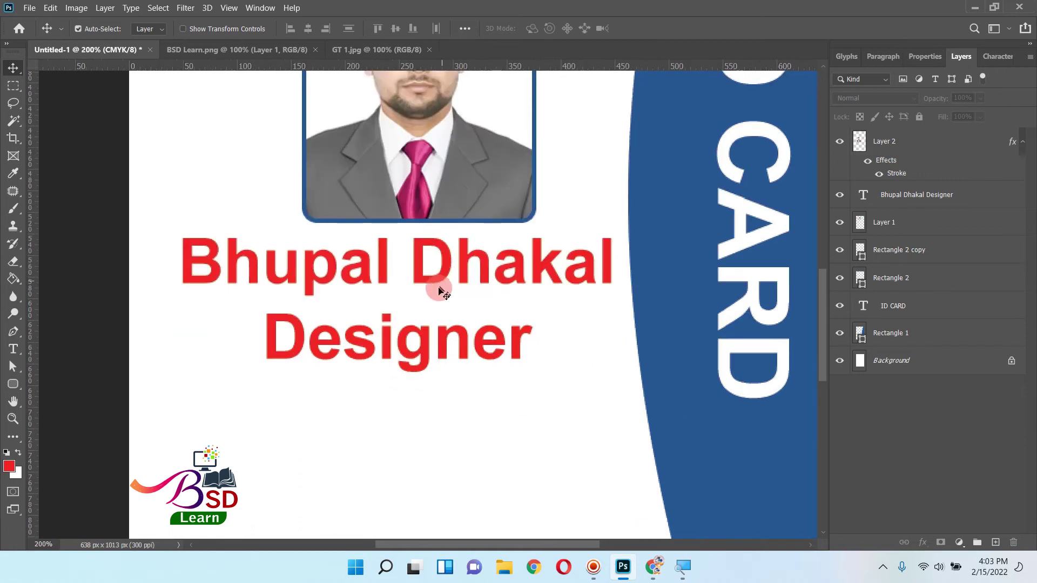
left_click_drag(440, 278, 446, 277)
scroll(447, 277, "down", 3)
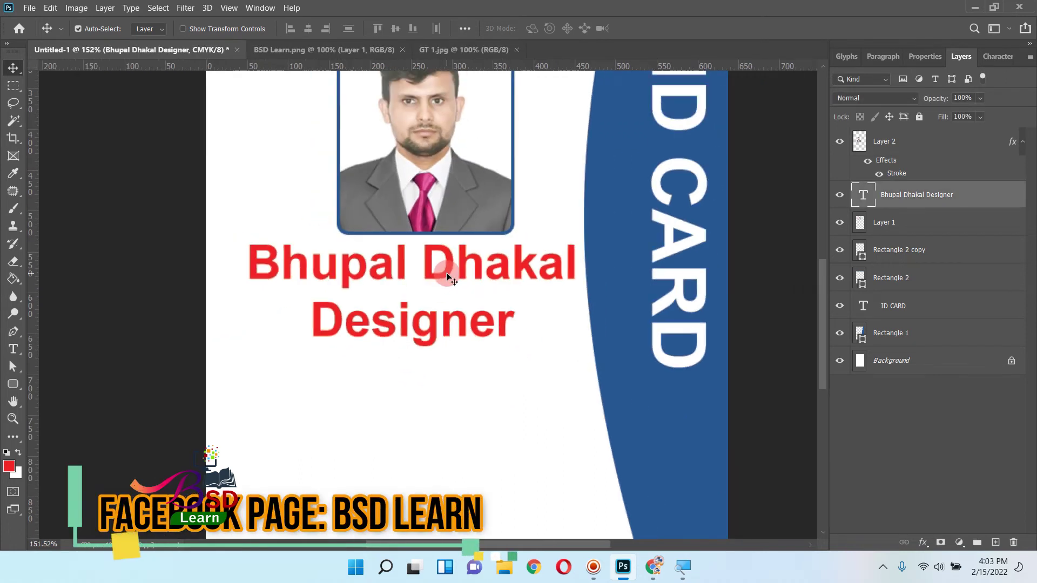
scroll(446, 277, "down", 1)
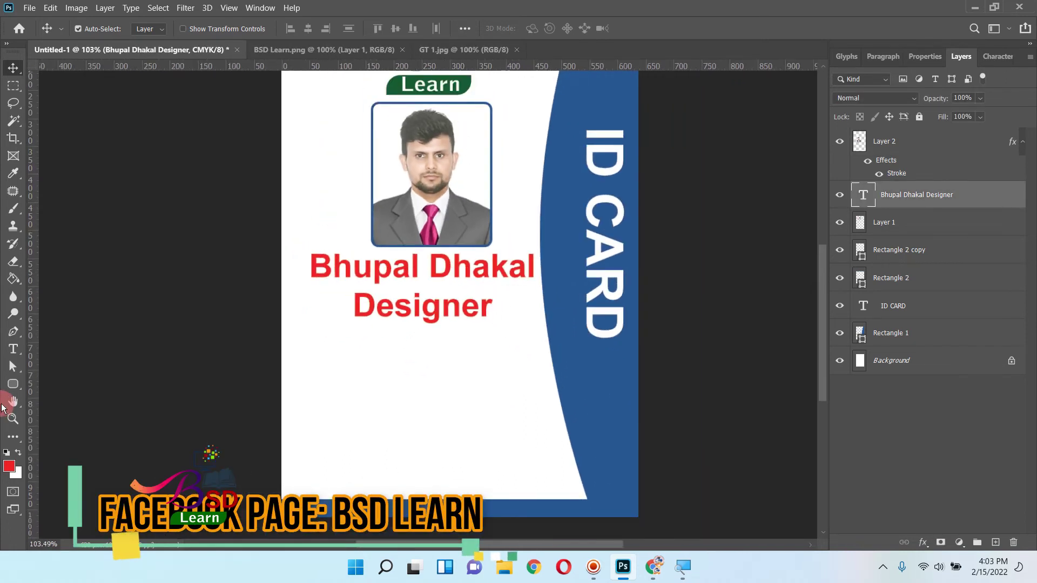
Colour the first line of the name in the card's sampled blue.
left_click(9, 350)
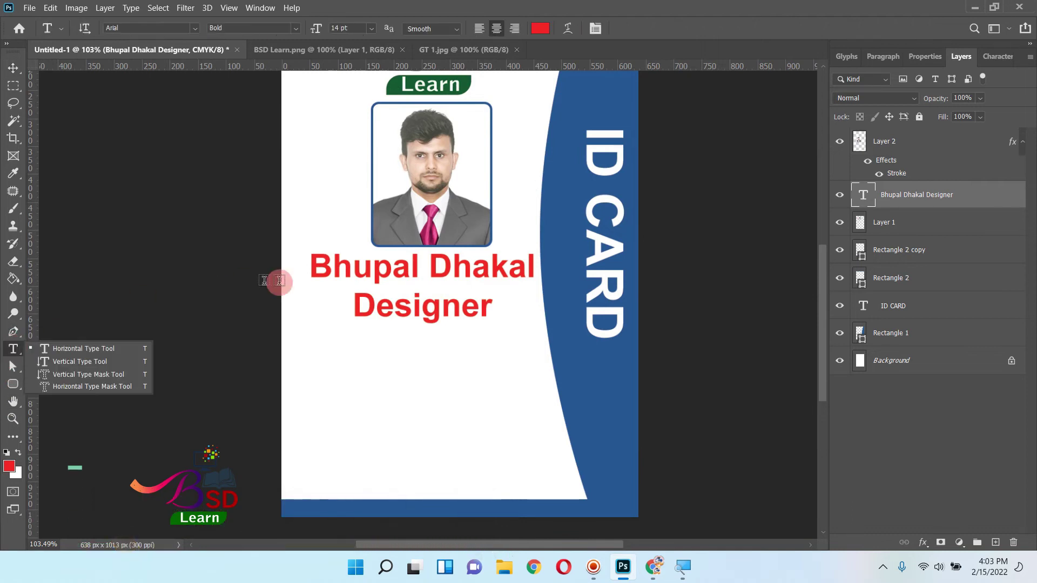
left_click(423, 270)
triple_click(423, 270)
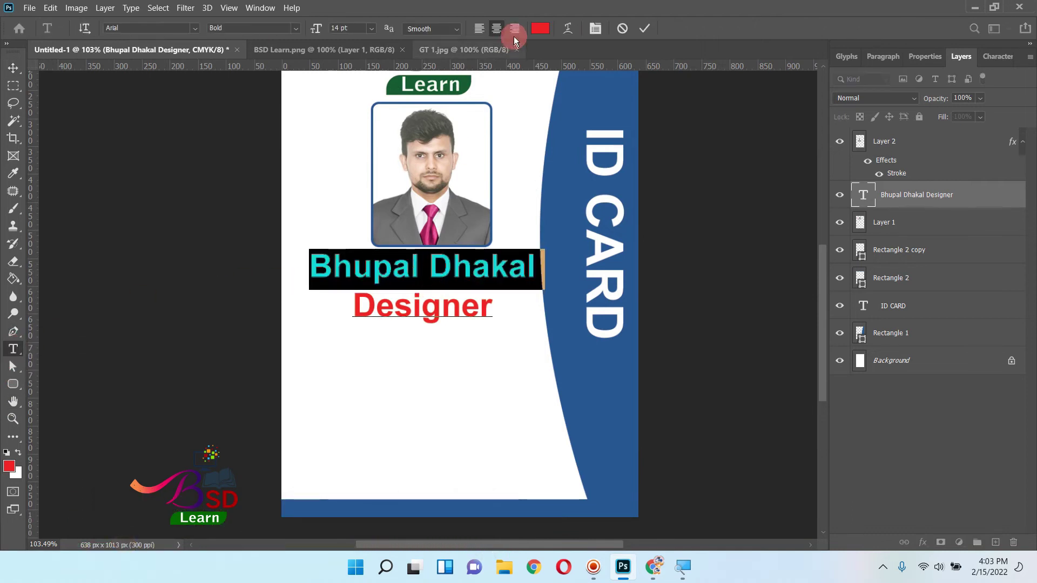
left_click(540, 28)
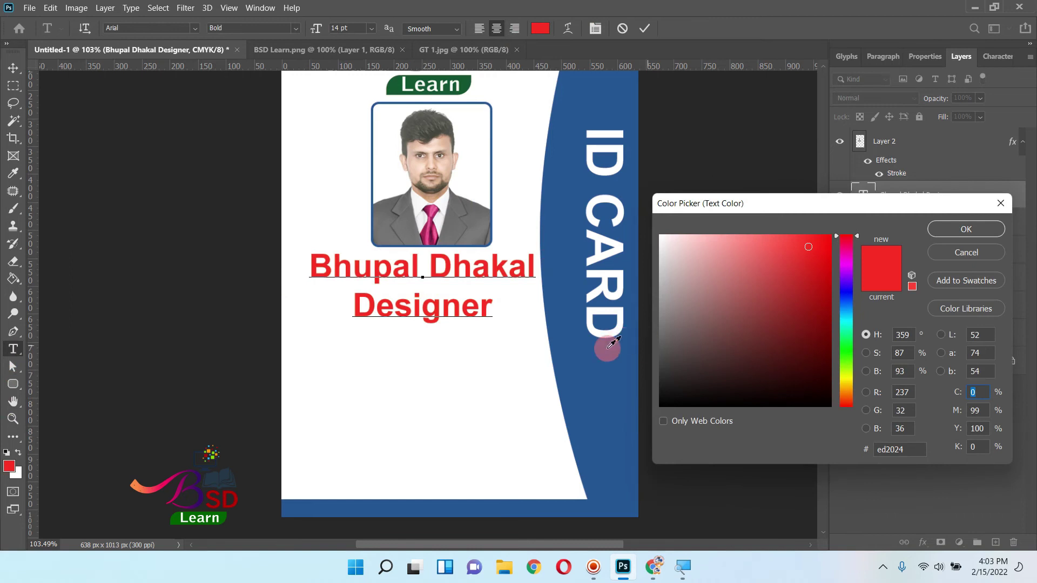
left_click(607, 354)
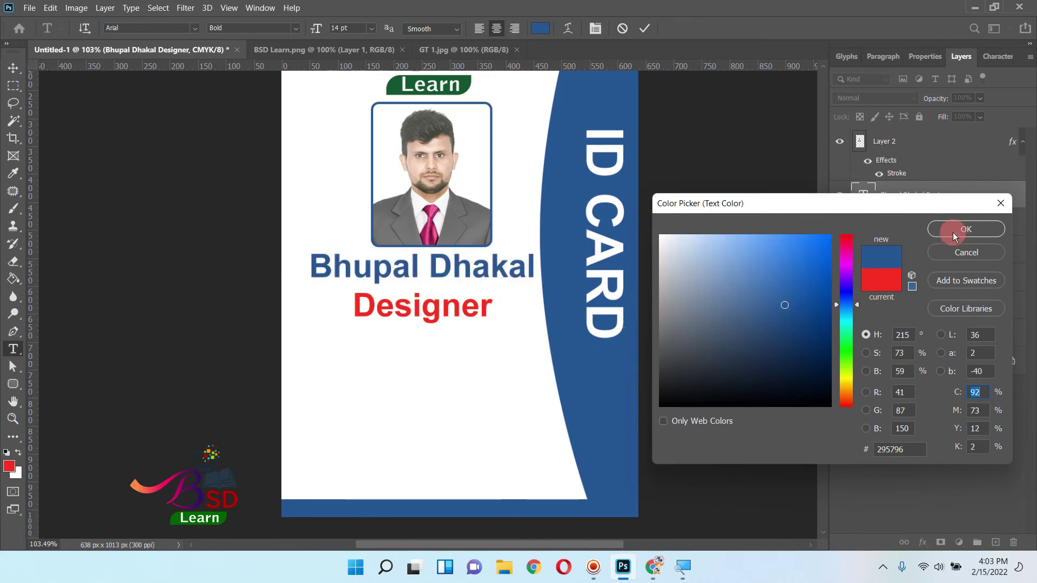
left_click(953, 232)
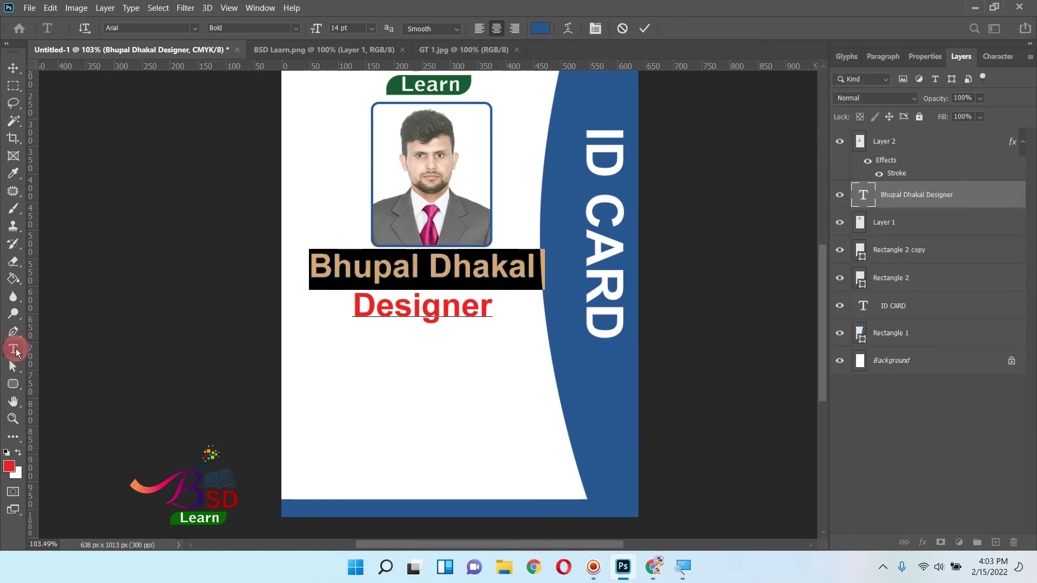
Set the word Designer to 12 pt.
left_click(434, 297)
double_click(427, 309)
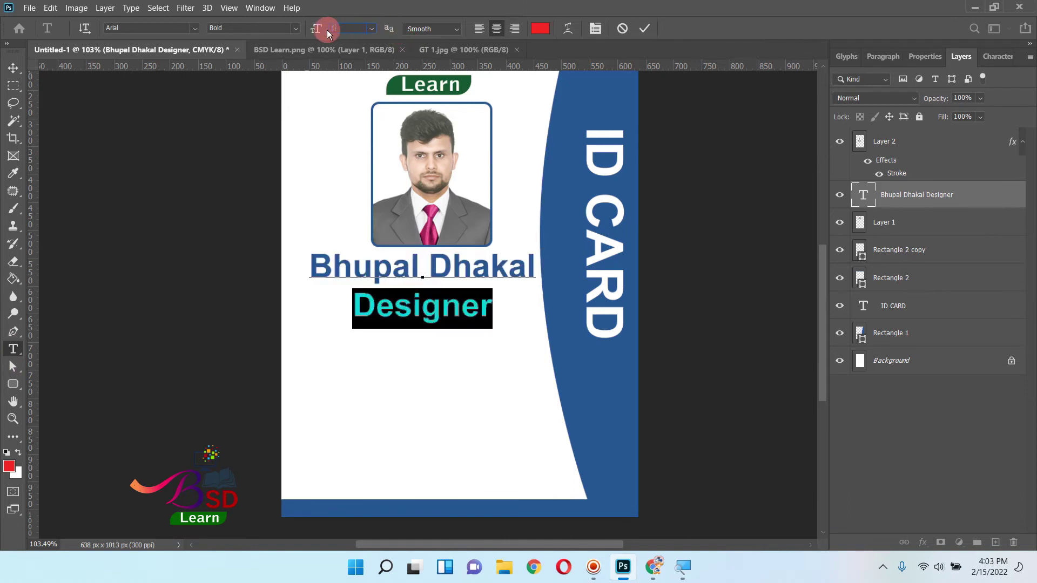
type("12")
key("Return")
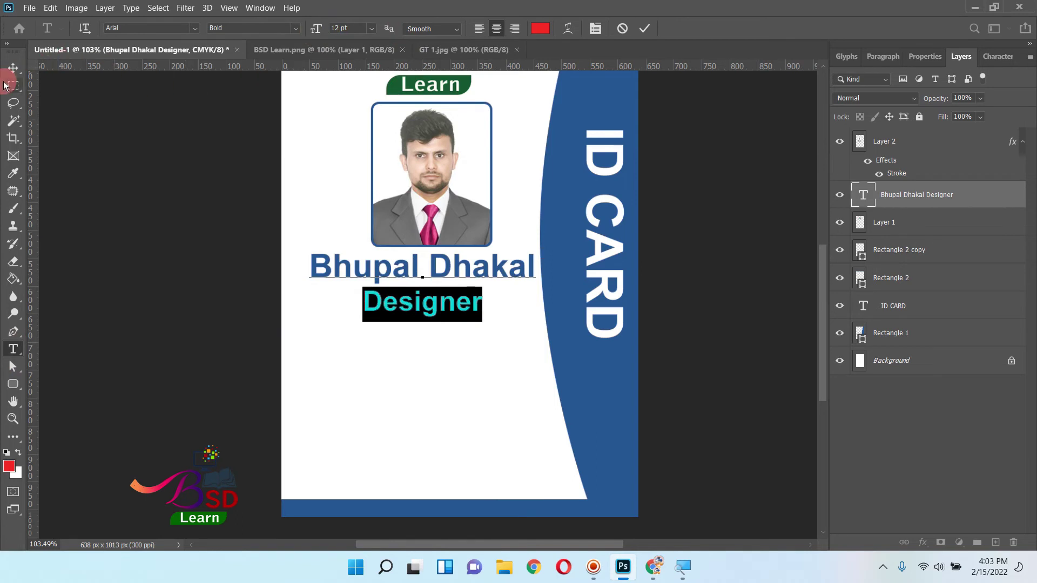
left_click(13, 68)
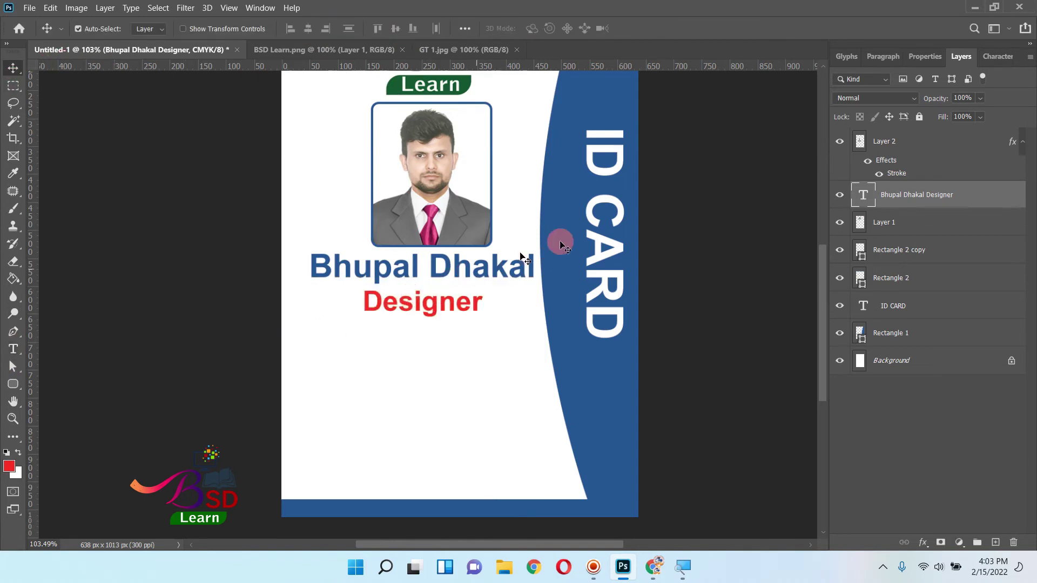
Change the Designer text colour to black and commit the edit.
left_click(107, 147)
left_click(13, 348)
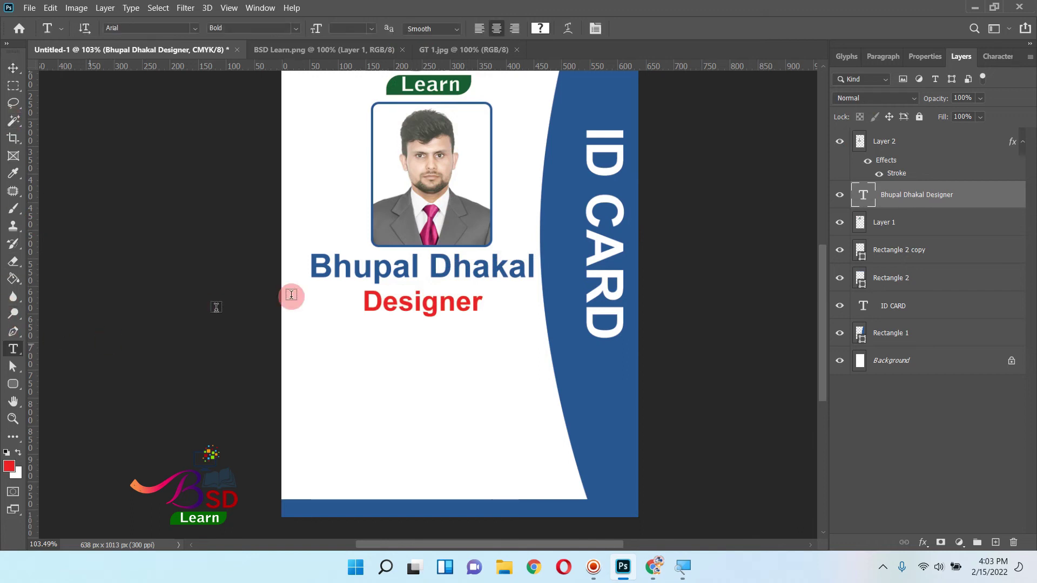
double_click(424, 300)
left_click(540, 28)
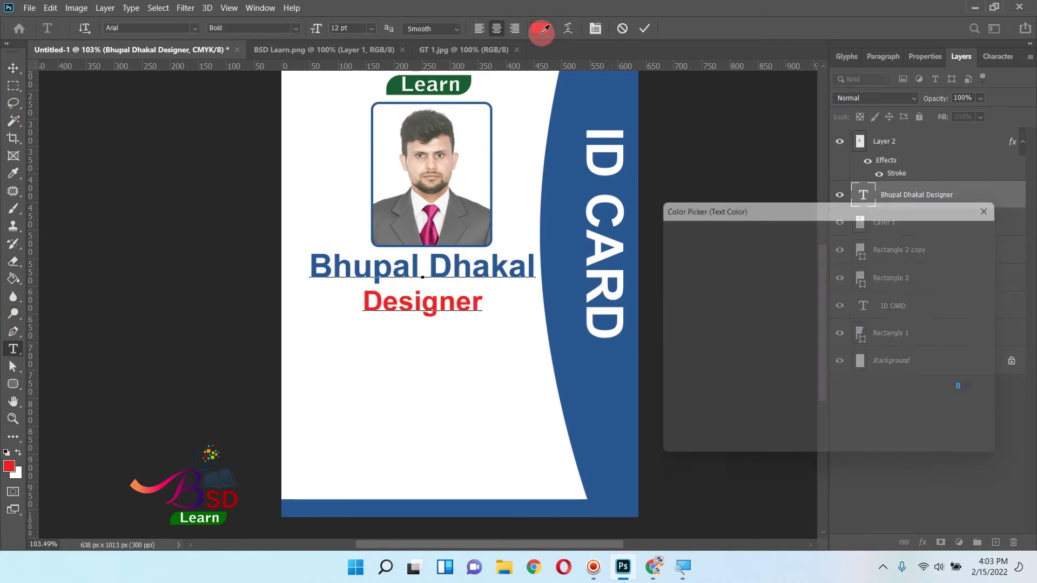
left_click(790, 402)
left_click(825, 346)
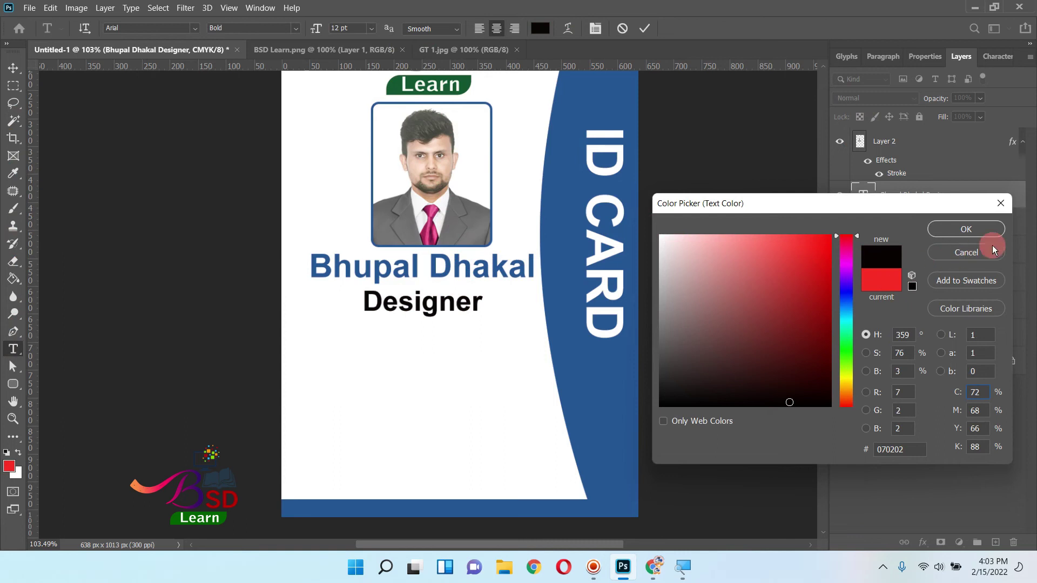
left_click(975, 229)
scroll(580, 312, "down", 3)
scroll(580, 312, "down", 1)
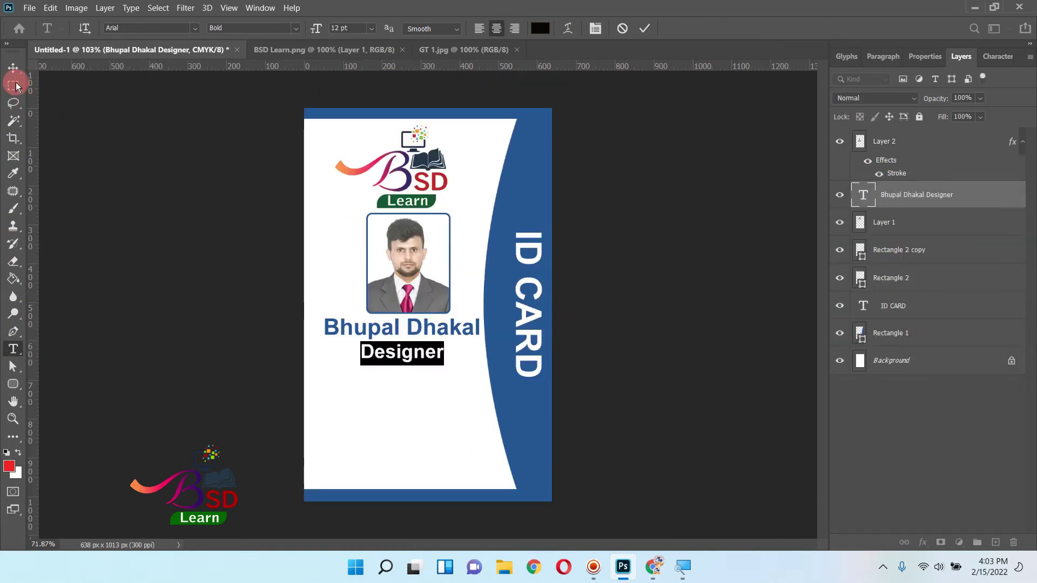
key("ctrl+Return")
key("v")
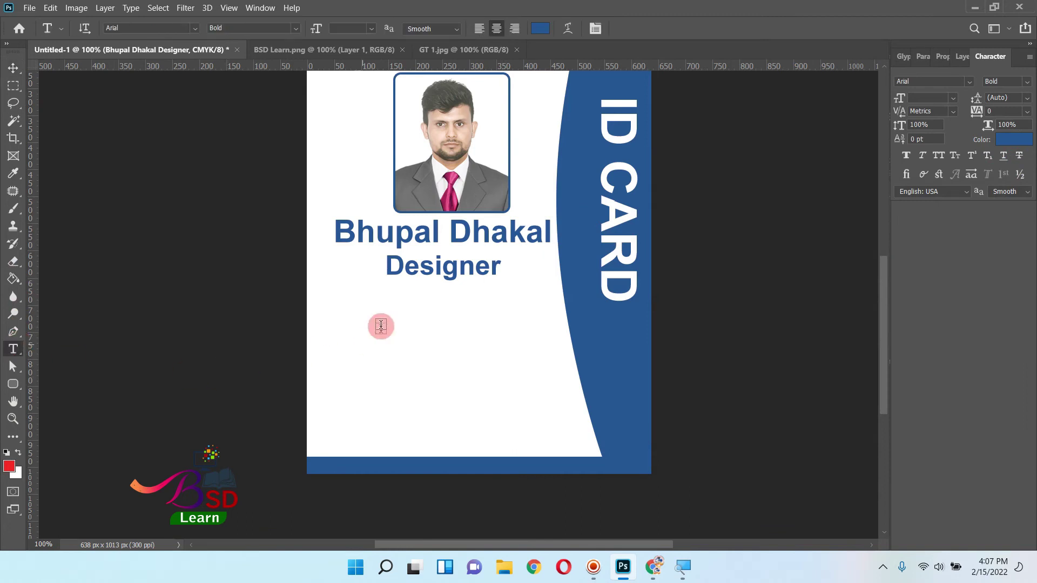
Create a paragraph text box below Designer and type the contact lines through the validity date.
mouse_move(316, 310)
left_mouse_down()
mouse_move(429, 385)
mouse_move(583, 412)
left_mouse_up()
key("Delete")
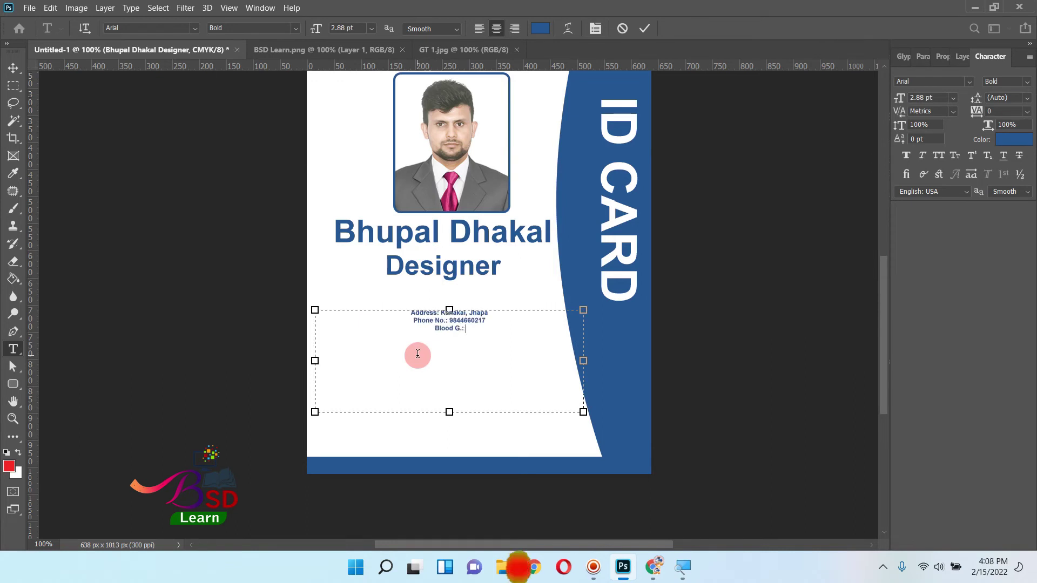
type("Bve")
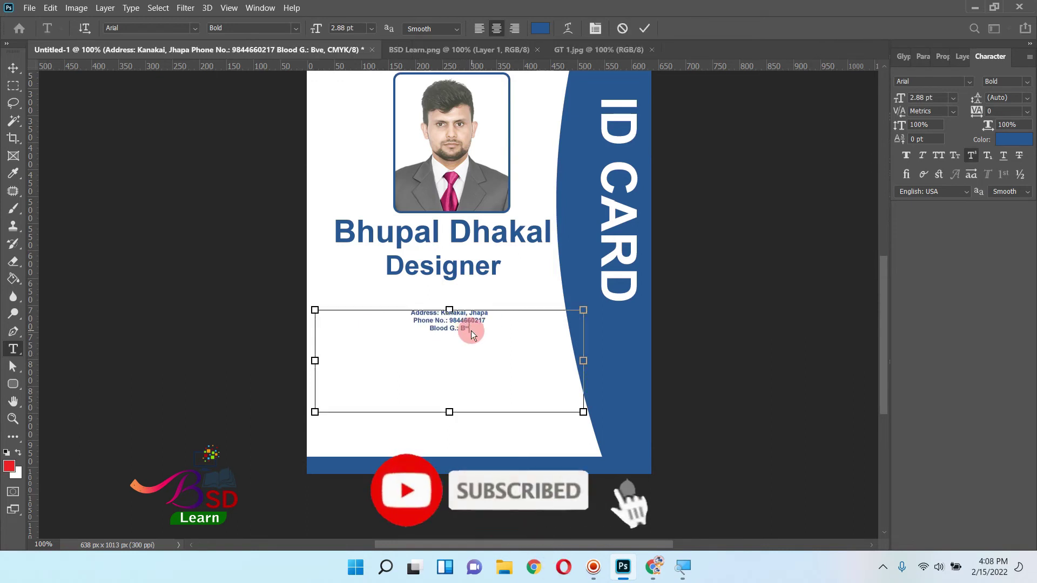
key("Return")
type("mail: name@gmail.com")
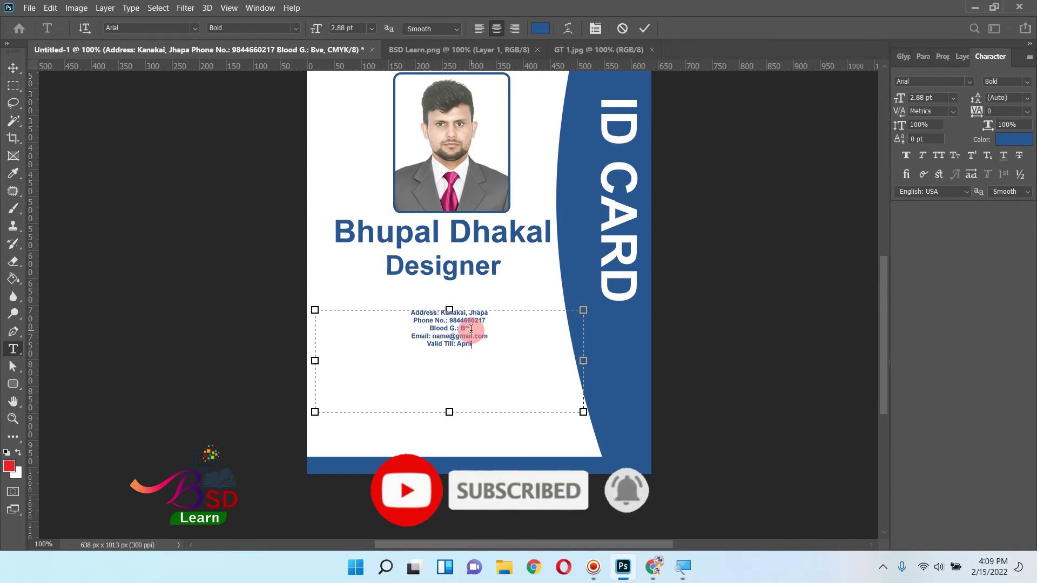
type(" 30th 2023")
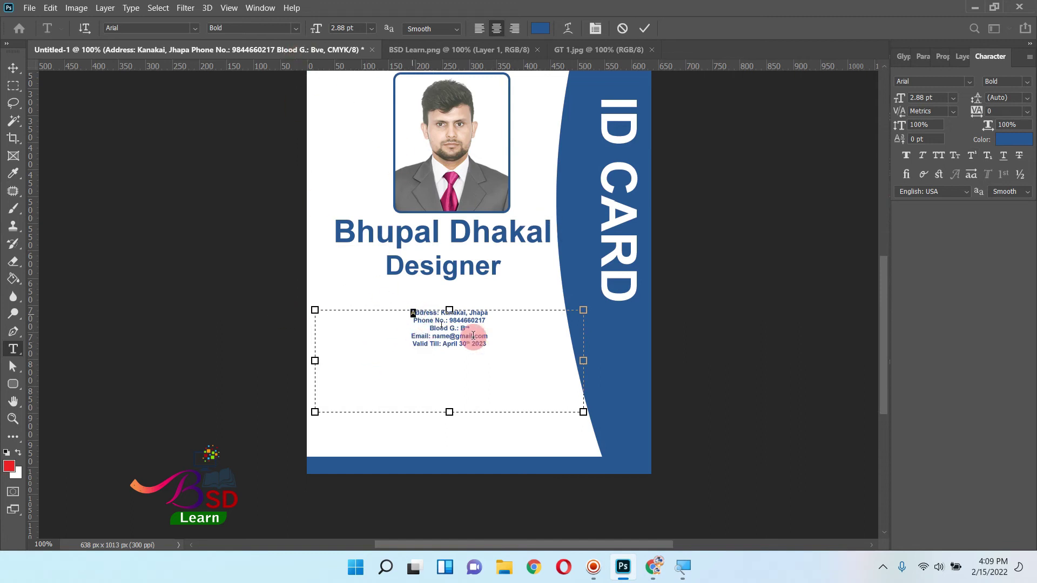
Set the contact text to 8.5 pt and left-aligned, extending the box to show the Valid Till line.
left_click_drag(412, 314, 489, 345)
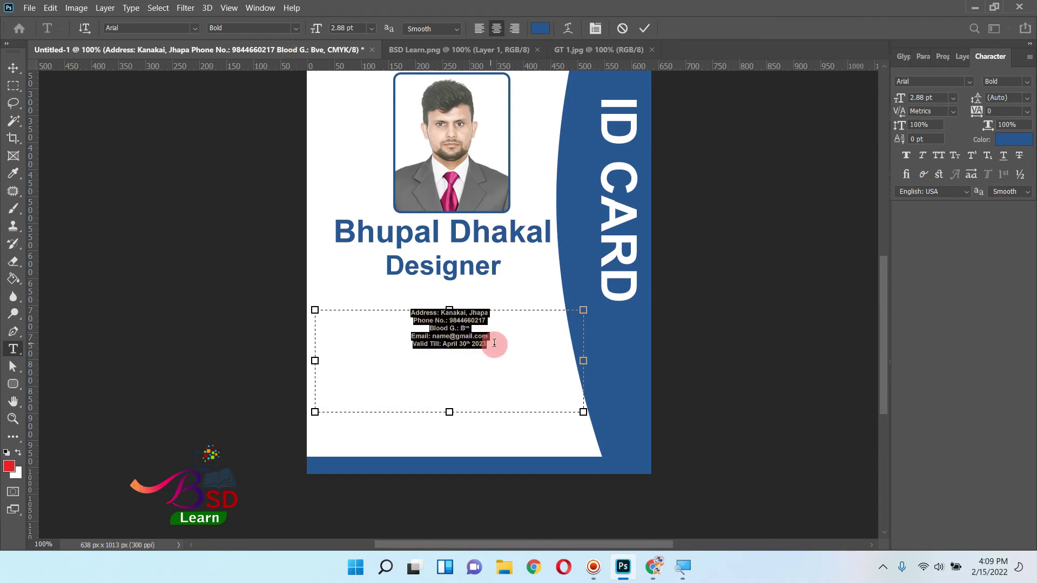
left_click(369, 31)
left_click(347, 90)
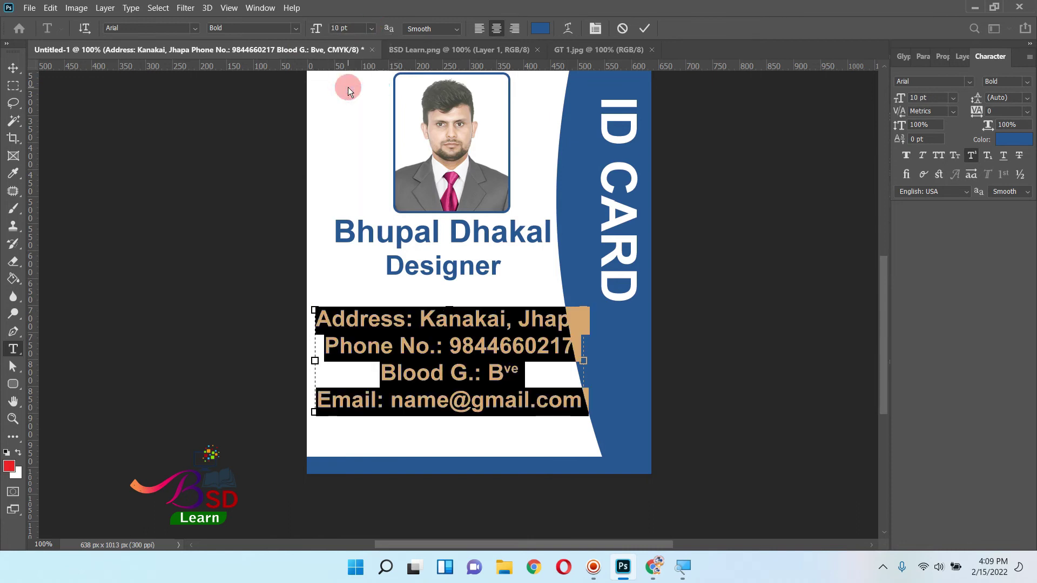
left_click(370, 29)
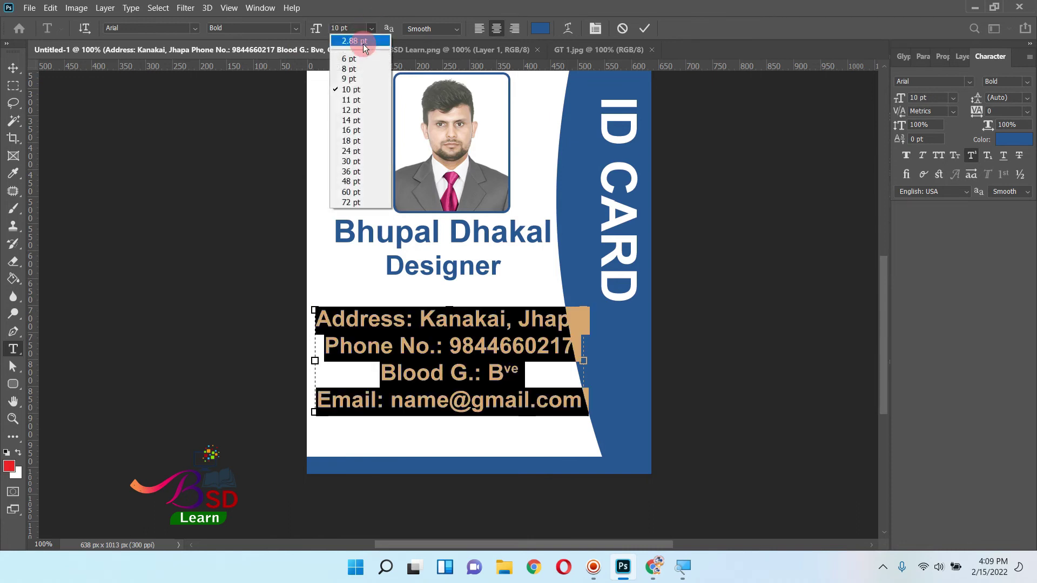
left_click(356, 75)
left_click(478, 29)
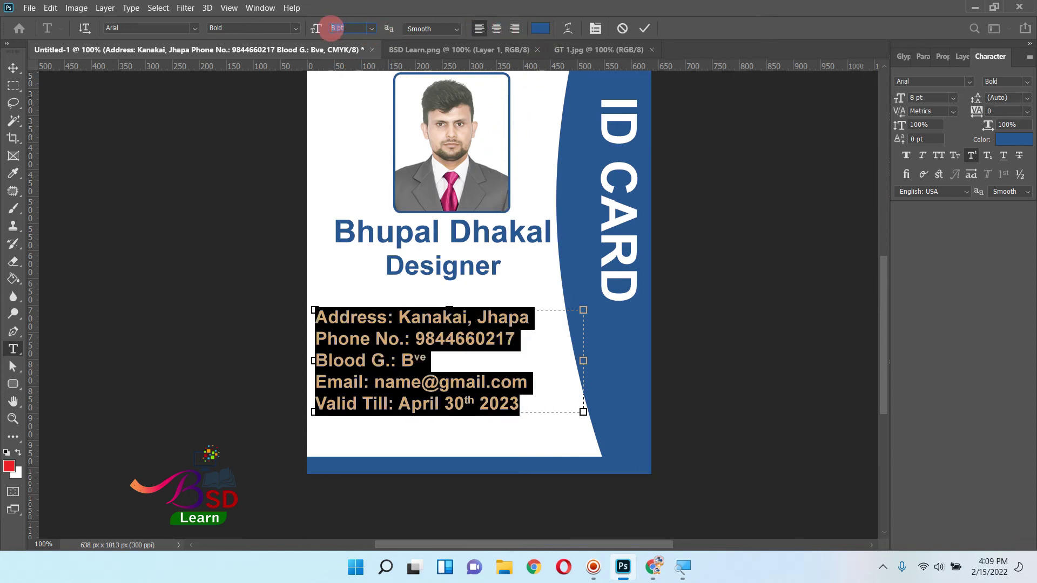
left_click(369, 32)
type("8.5")
key("Return")
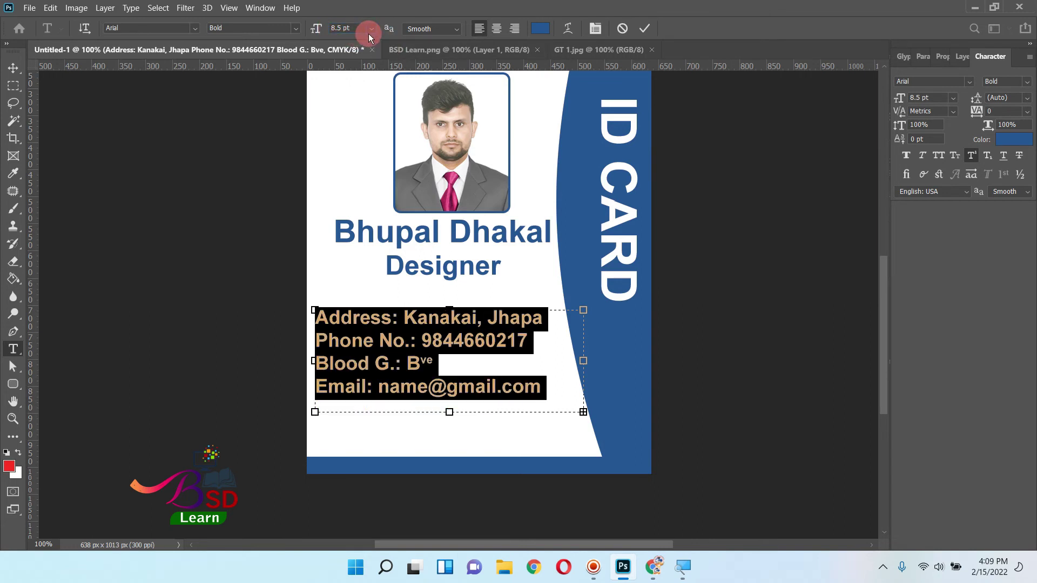
left_click_drag(450, 414, 450, 439)
left_click(13, 67)
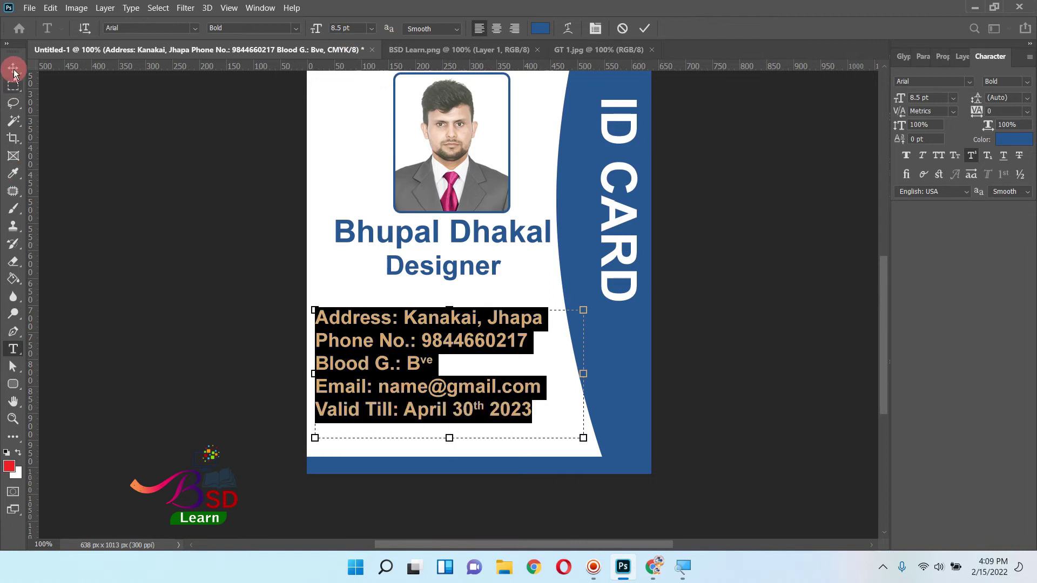
Make the contact text black with 14 pt line spacing and reposition it.
key("v")
left_click_drag(459, 338, 461, 339)
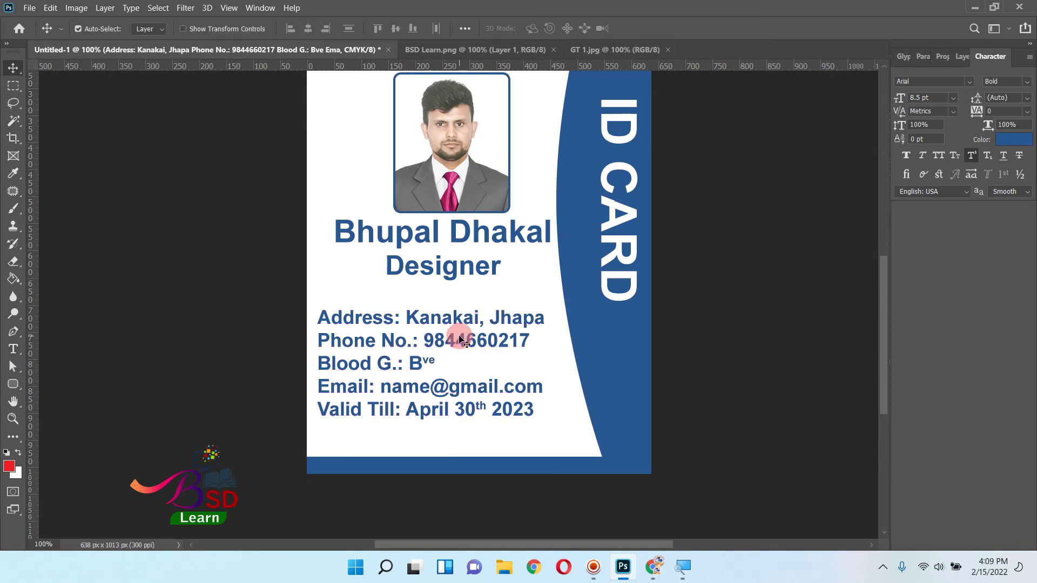
left_click(1013, 139)
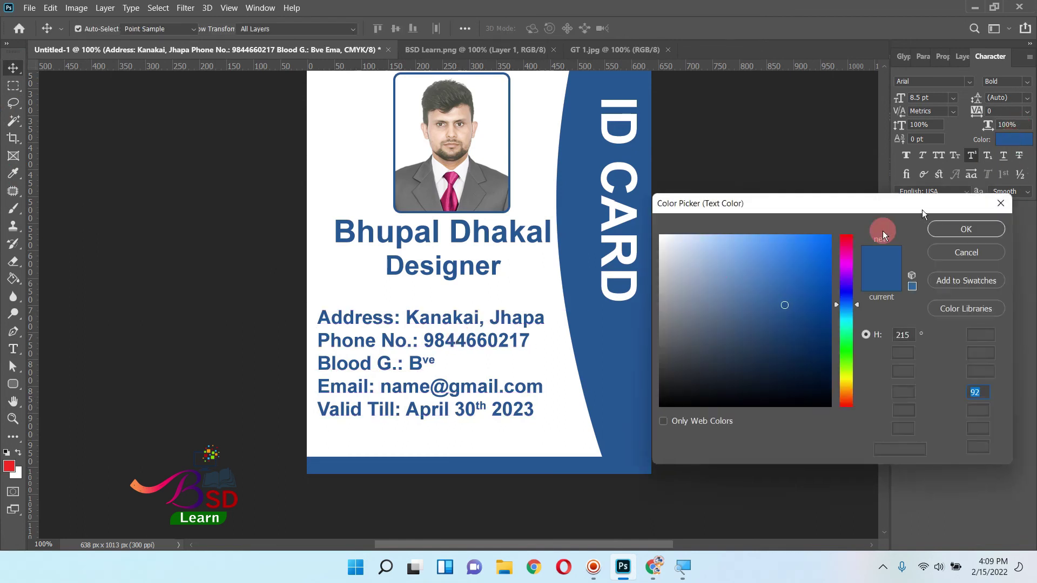
left_click(747, 406)
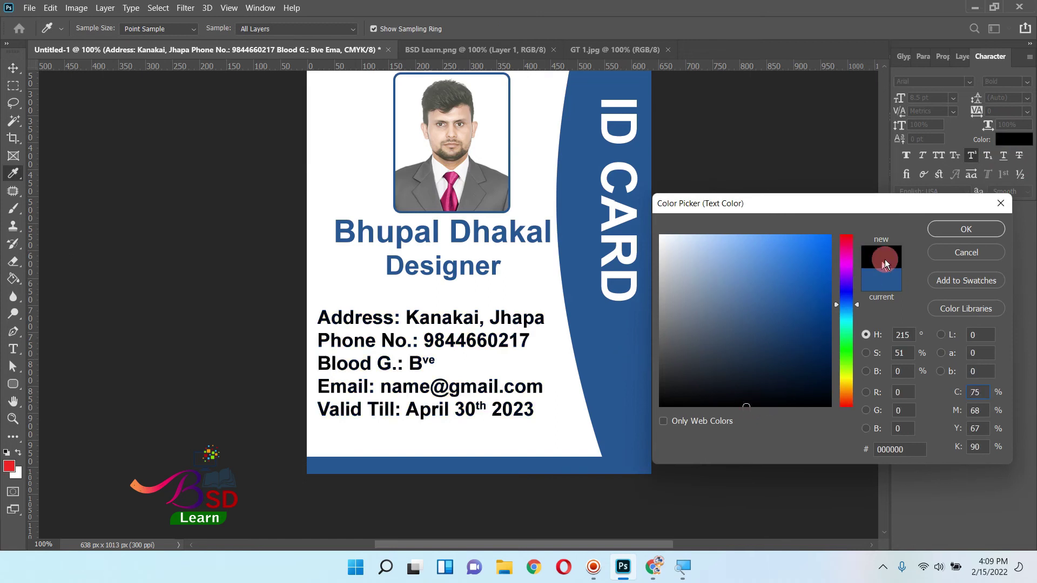
left_click(966, 229)
left_click_drag(519, 322, 521, 323)
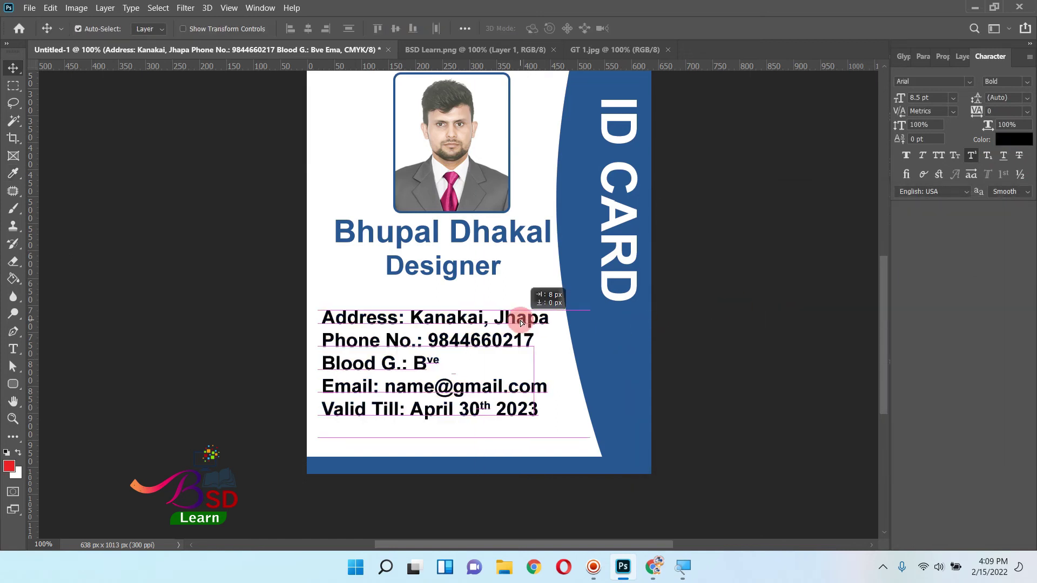
left_click(1026, 98)
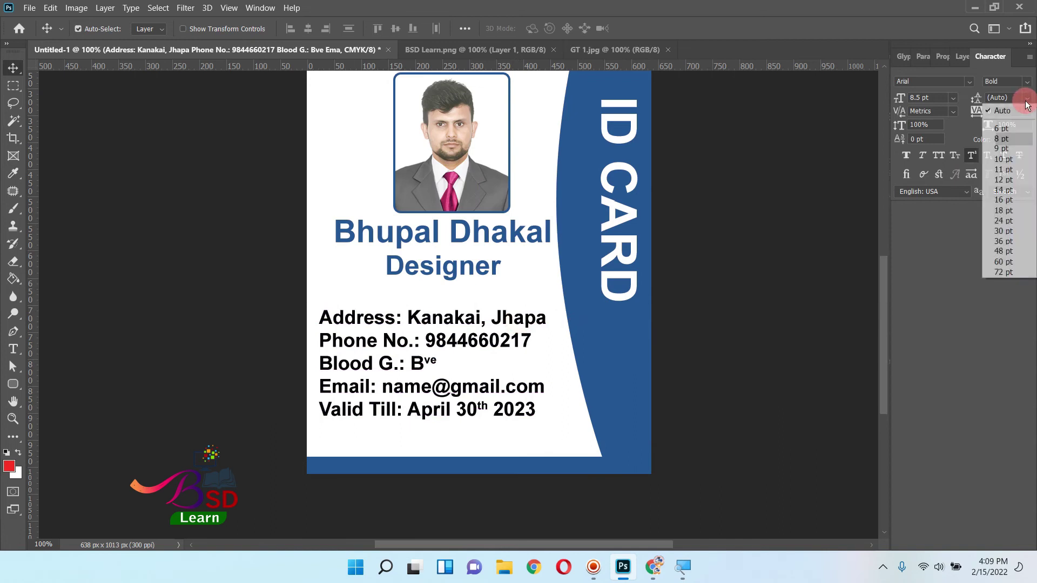
left_click(1003, 190)
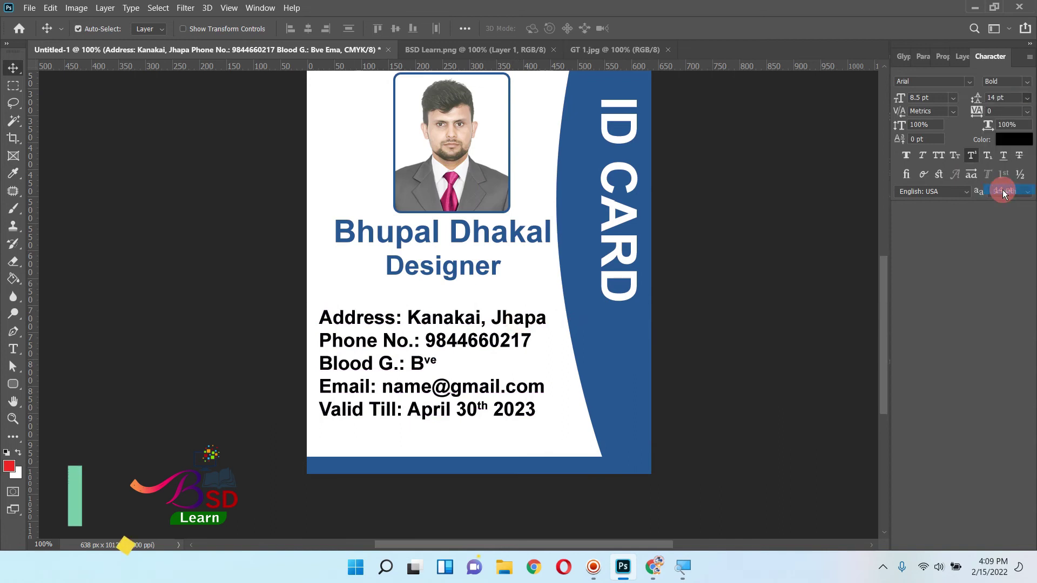
left_click_drag(443, 325, 442, 317)
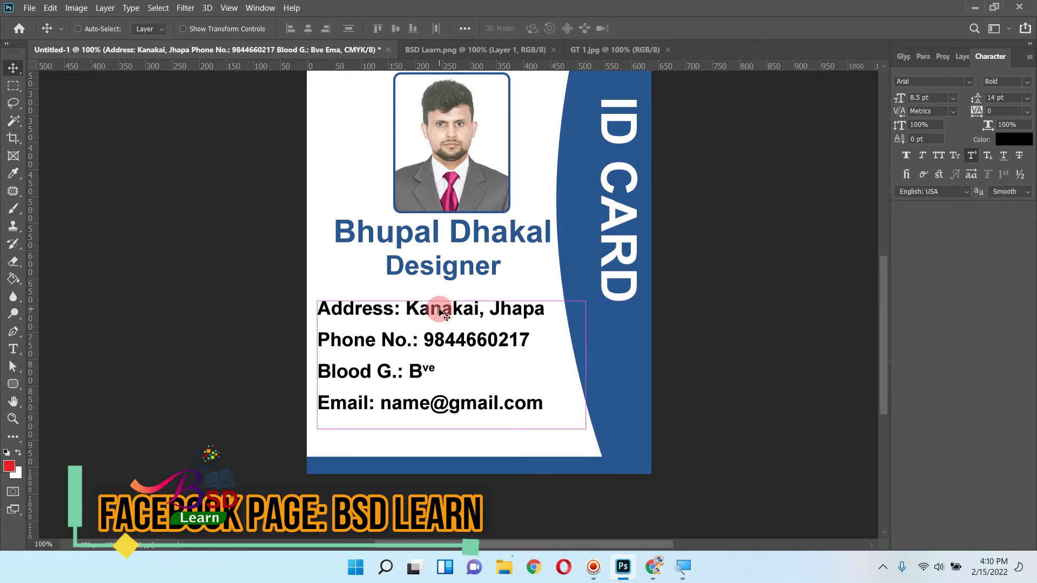
Extend the contact box to show Valid Till, move it up, and set line spacing to 13 pt.
left_click(13, 348)
left_click(420, 339)
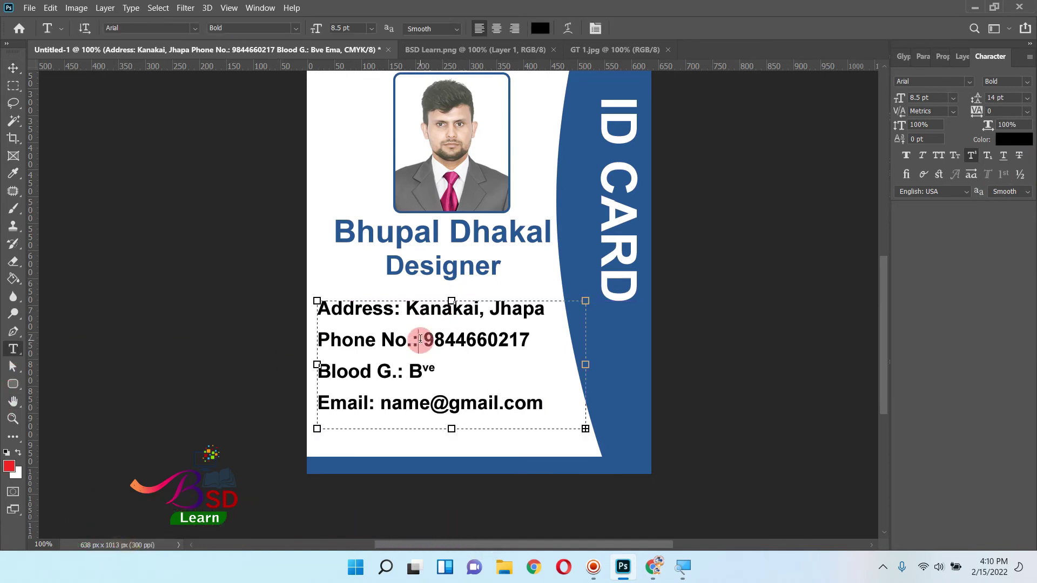
triple_click(420, 339)
key("ctrl+a")
left_click_drag(450, 429, 451, 444)
left_click(13, 68)
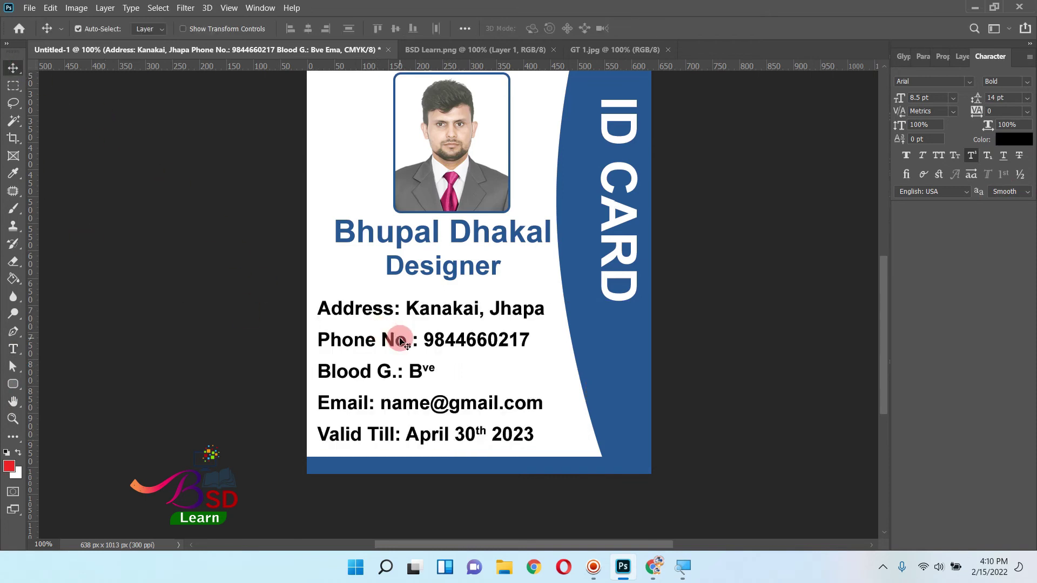
left_click_drag(397, 339, 400, 336)
left_click(1026, 98)
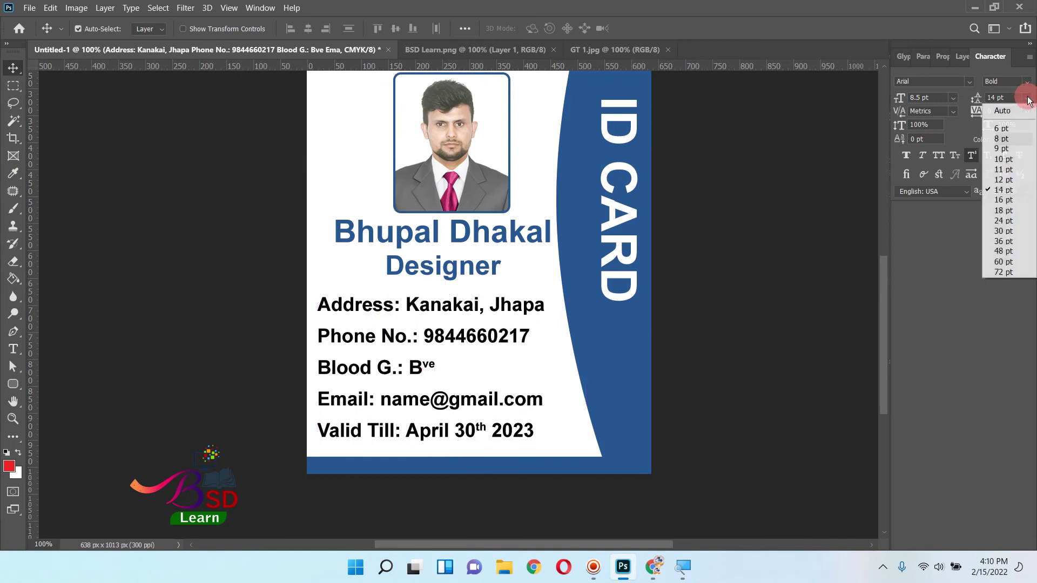
left_click(996, 97)
type("13")
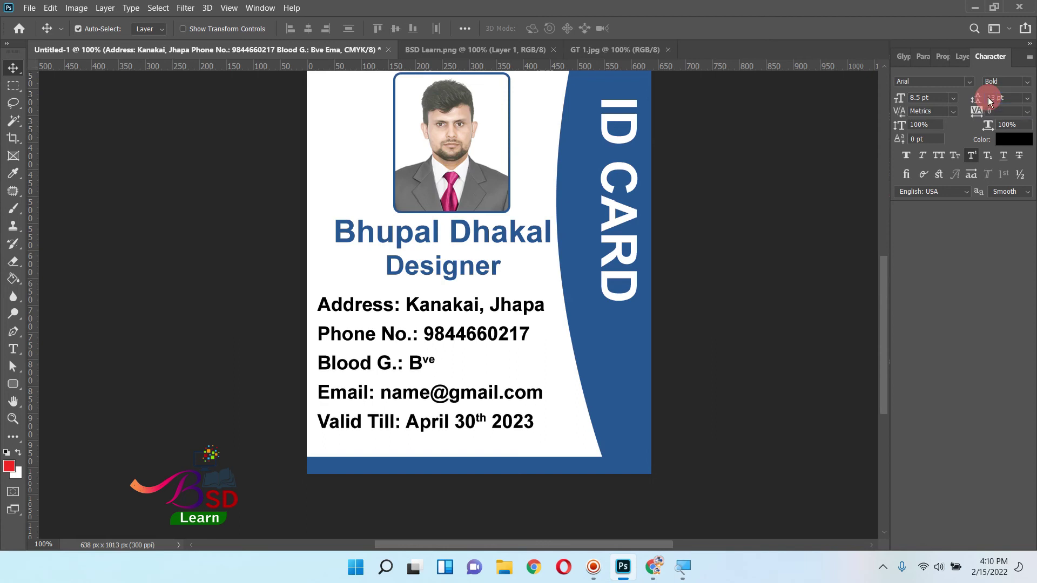
scroll(440, 307, "down", 3)
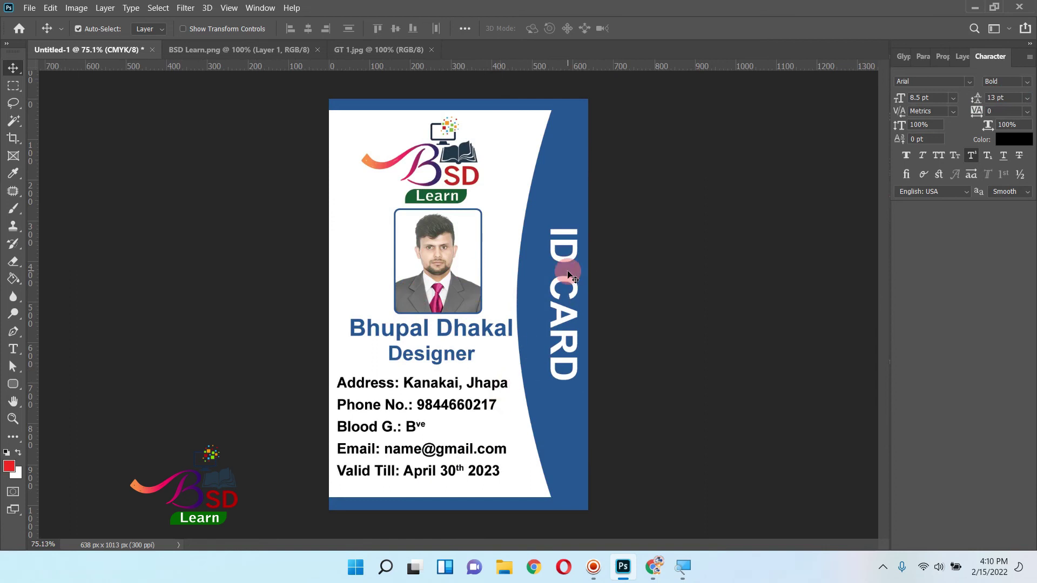
Add a new text layer reading 'ID No.: 02' on the blue band.
left_click(13, 349)
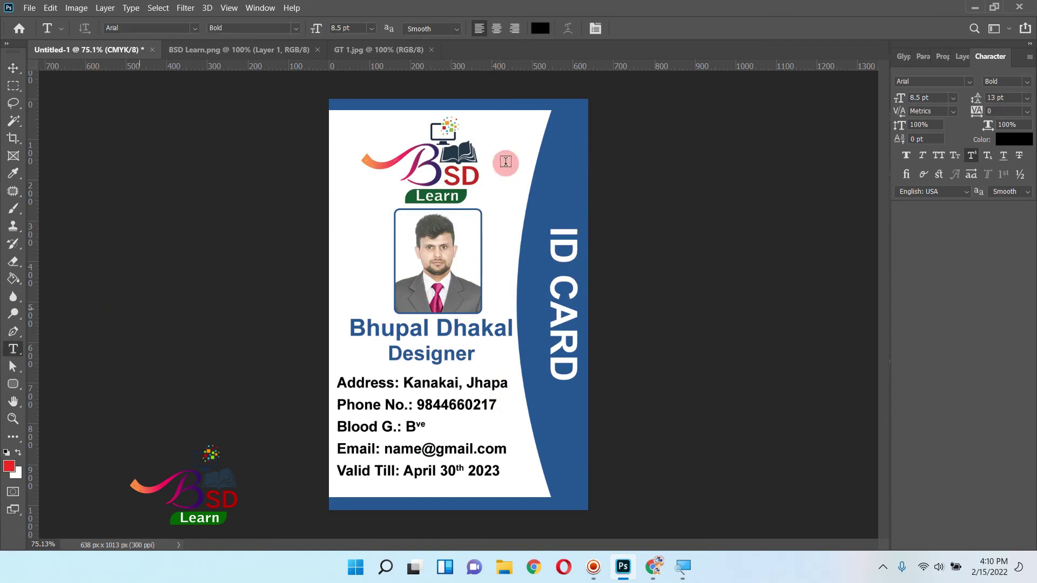
left_click(555, 168)
key("BackSpace")
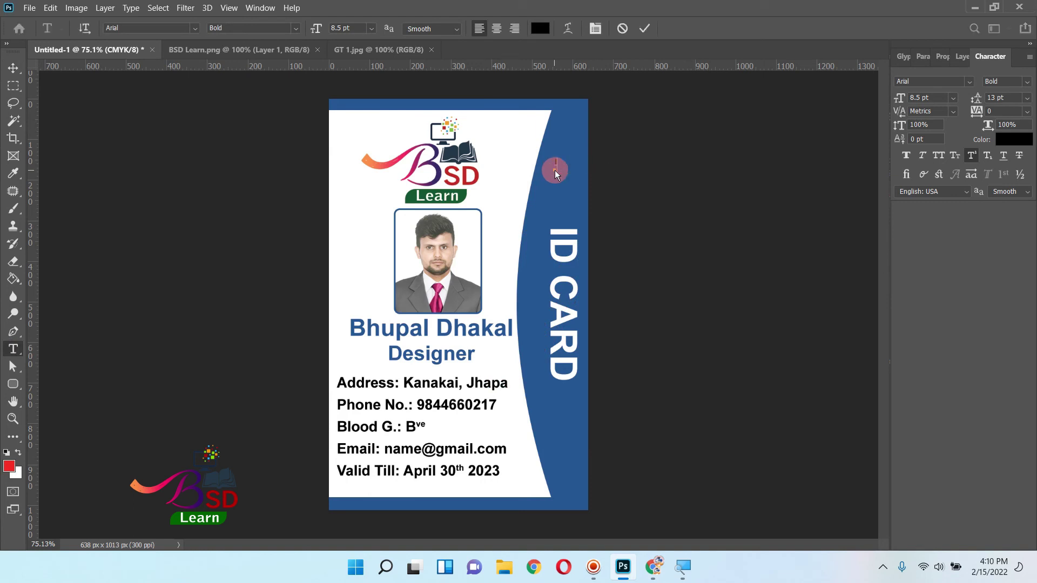
type("No.: 002")
left_click(13, 68)
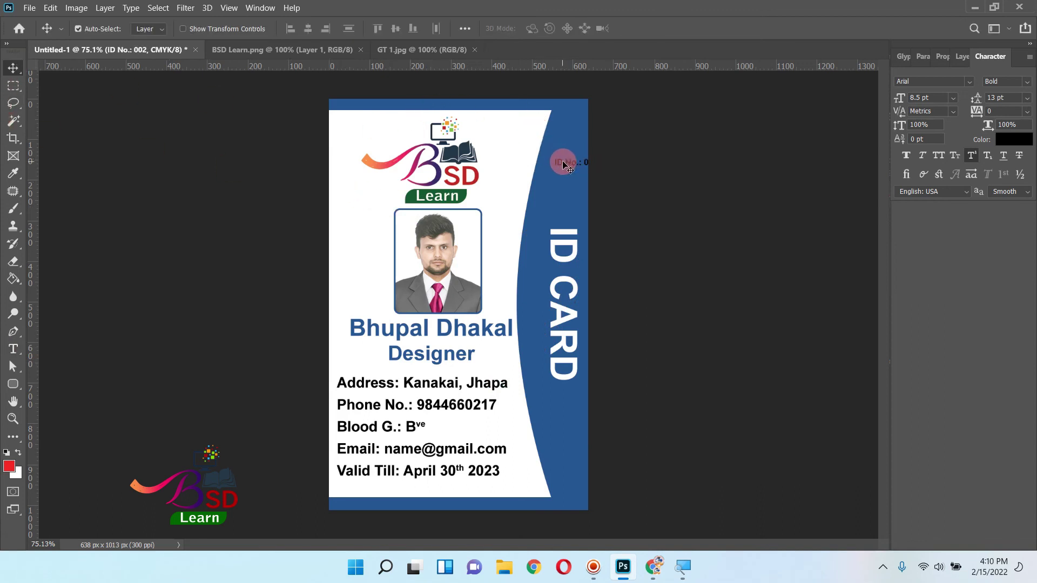
Make the ID number text white and move it onto the blue band.
left_click(1013, 139)
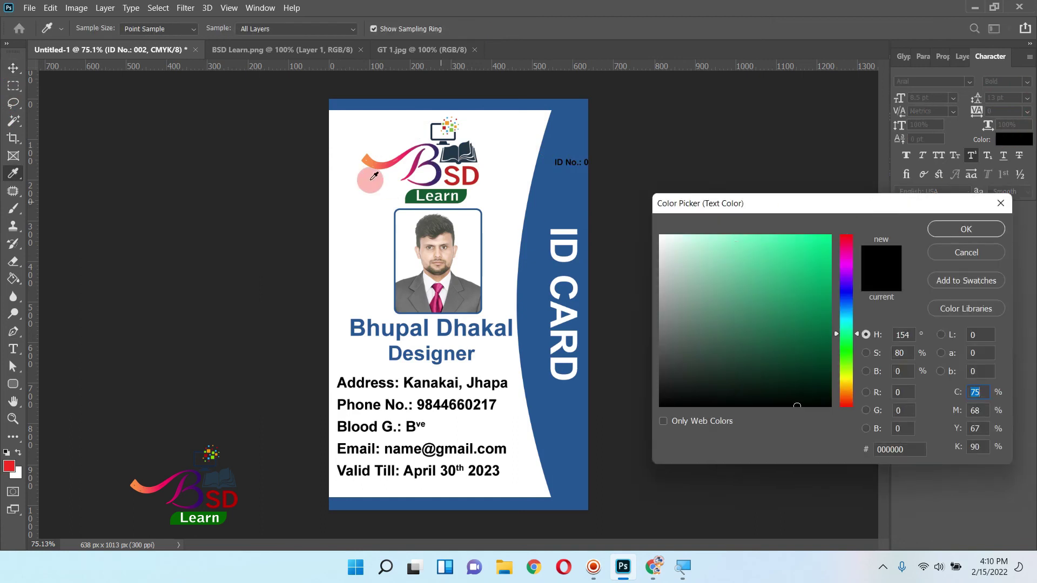
left_click(482, 230)
left_click(966, 229)
key("v")
scroll(565, 162, "down", 1)
left_click_drag(565, 162, 571, 236)
scroll(567, 231, "up", 1)
scroll(567, 231, "up", 1)
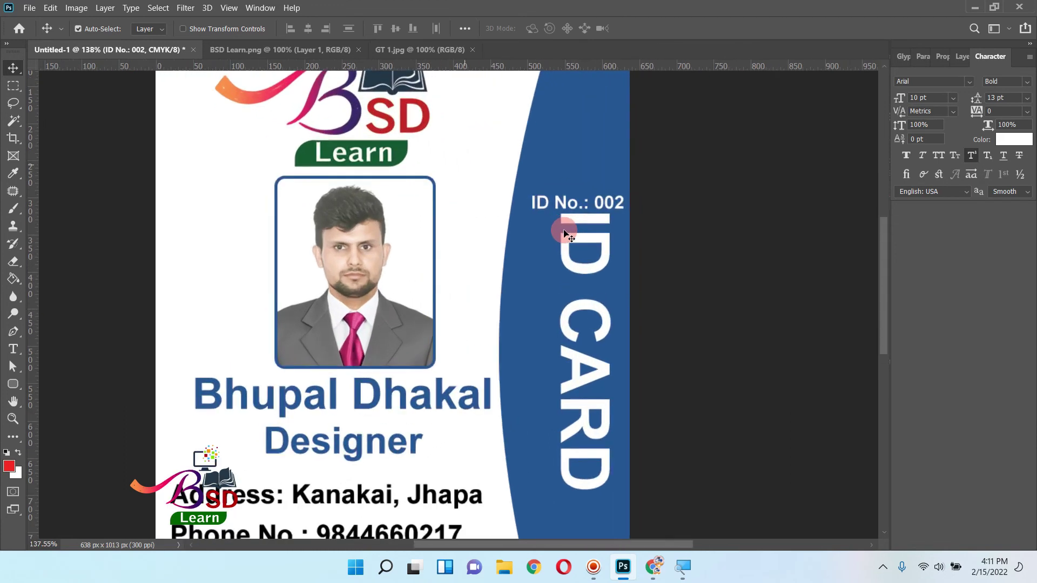
Position the ID number text just above ID CARD and apply Faux Bold.
left_click(898, 98)
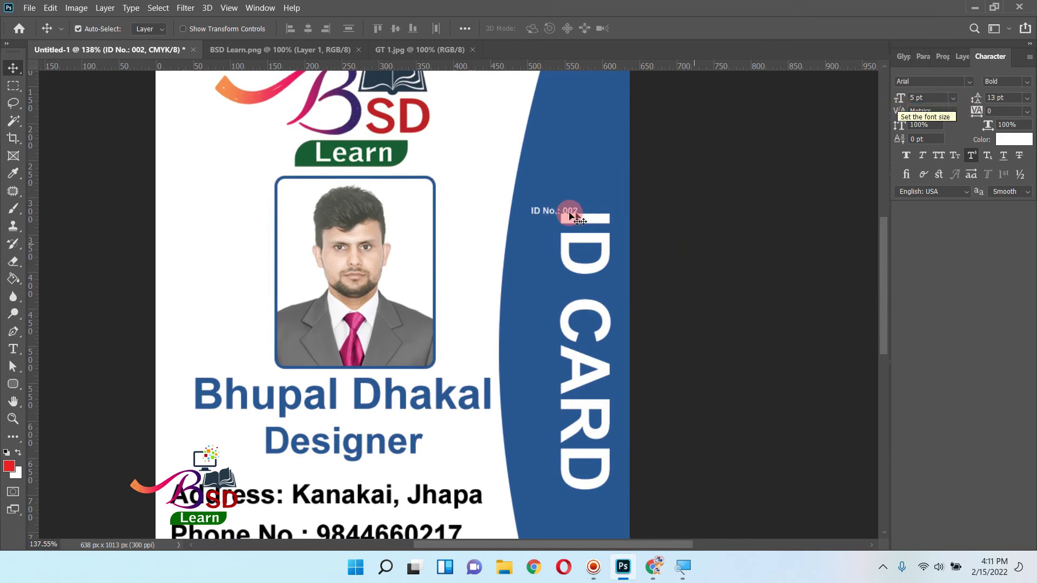
left_click_drag(549, 209, 577, 210)
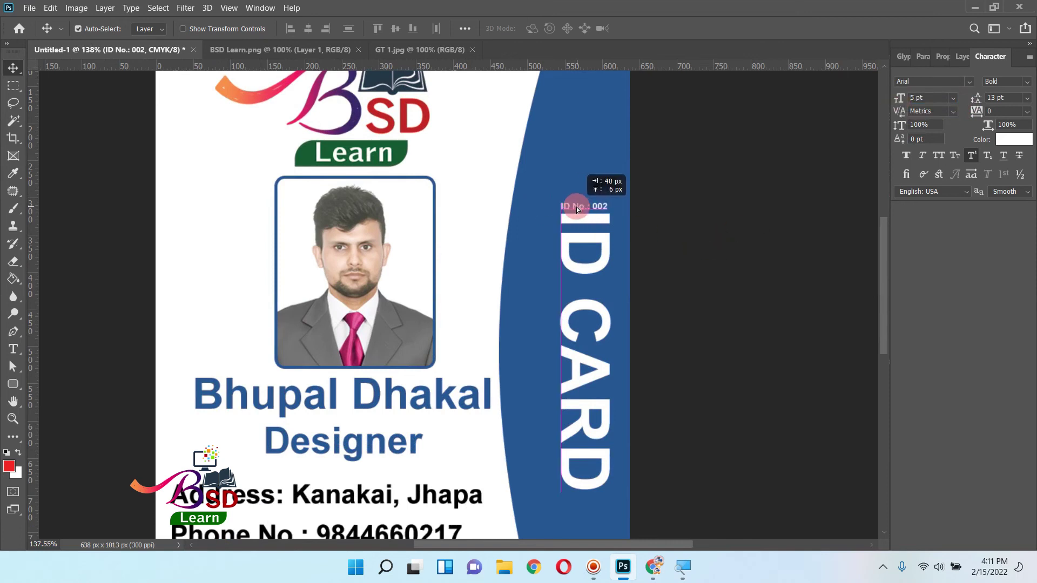
left_click(903, 100)
type("7")
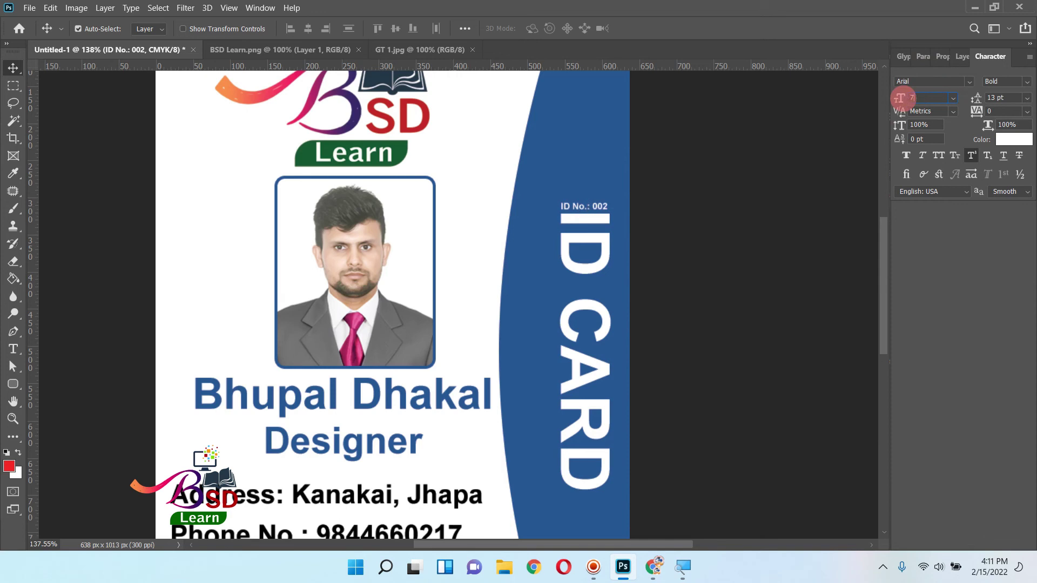
scroll(585, 224, "up", 2)
scroll(585, 225, "up", 2)
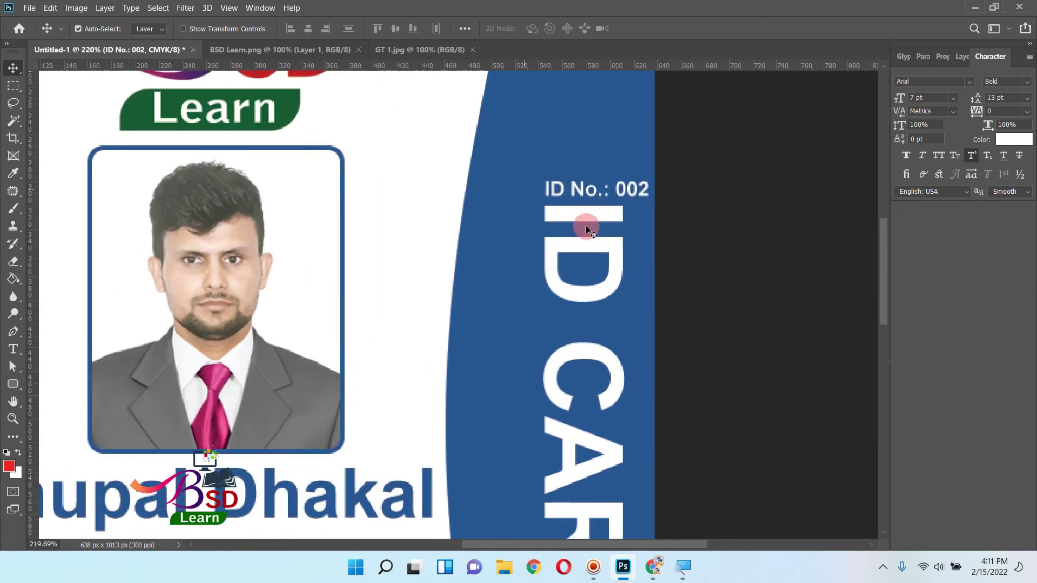
scroll(583, 189, "up", 2)
left_click_drag(582, 188, 567, 194)
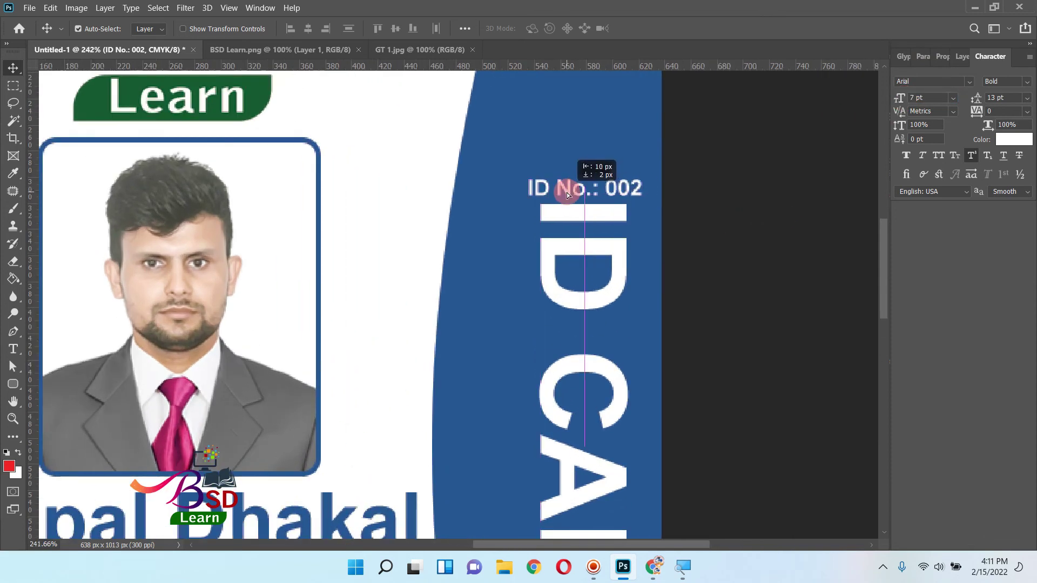
left_click(906, 155)
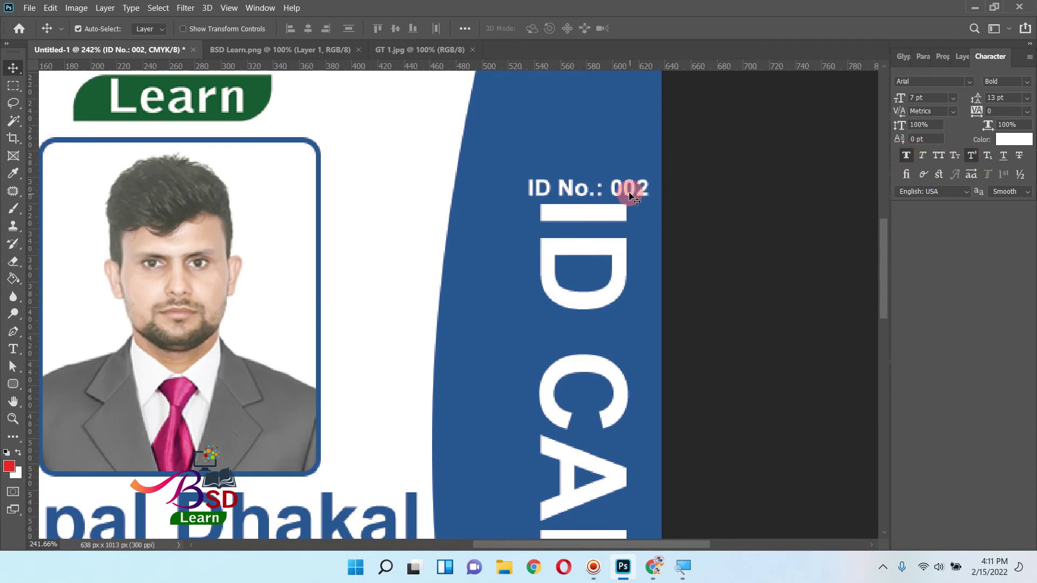
left_click_drag(630, 196, 629, 196)
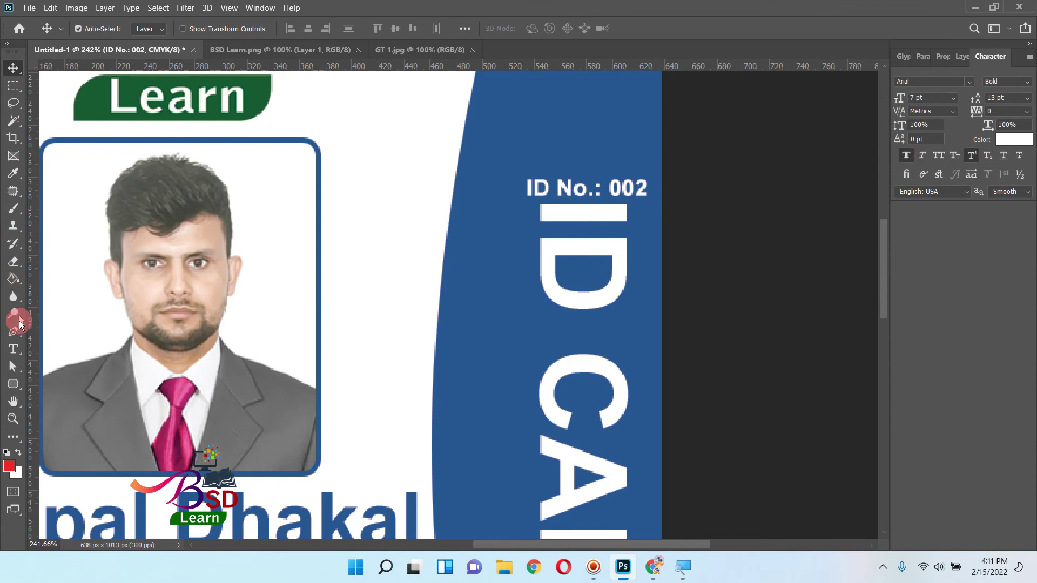
Enlarge the ID number text to 9 pt.
left_click(14, 348)
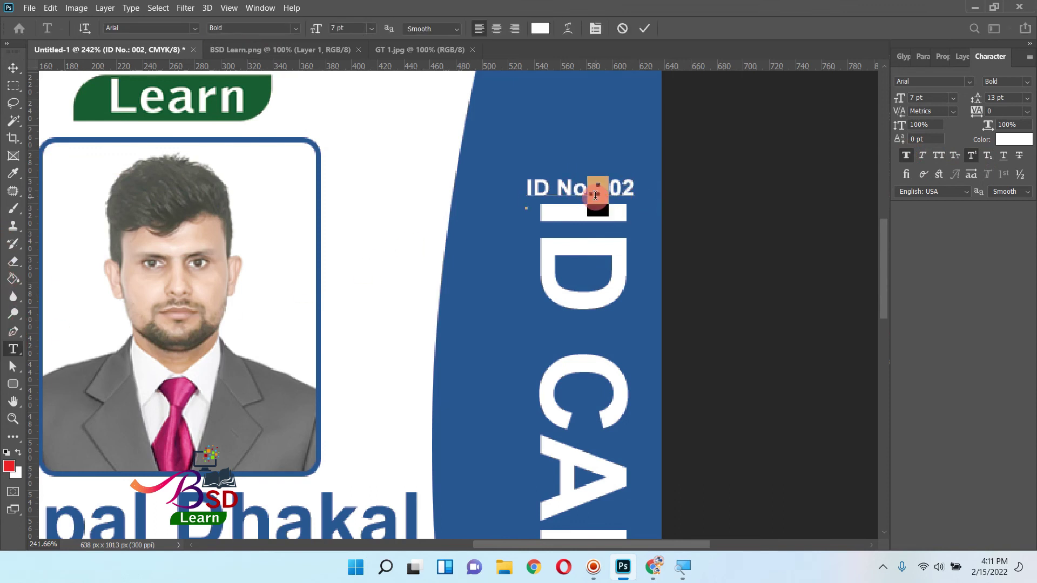
triple_click(597, 190)
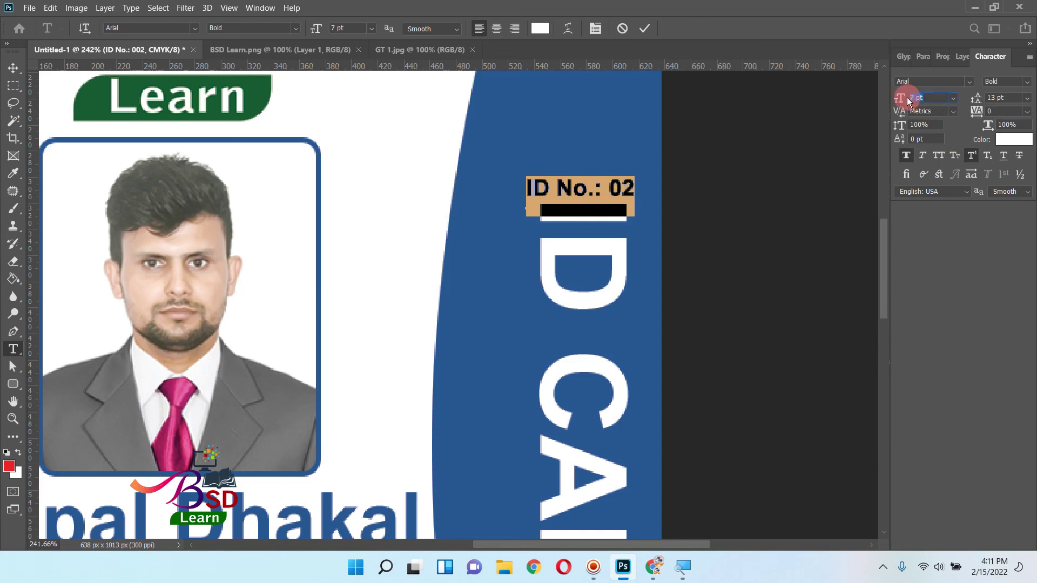
type("9")
key("Return")
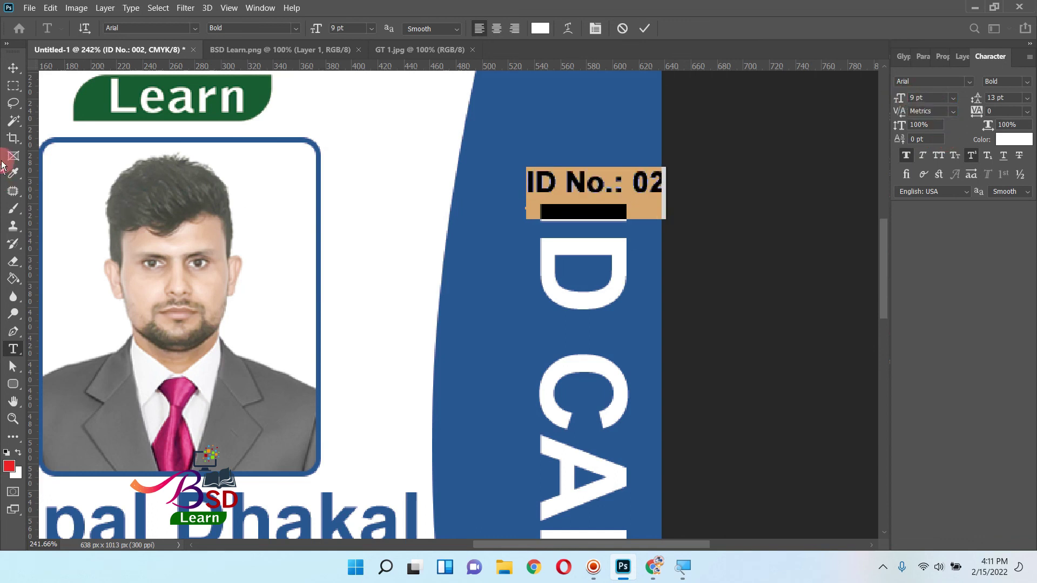
left_click(13, 68)
left_click(458, 172)
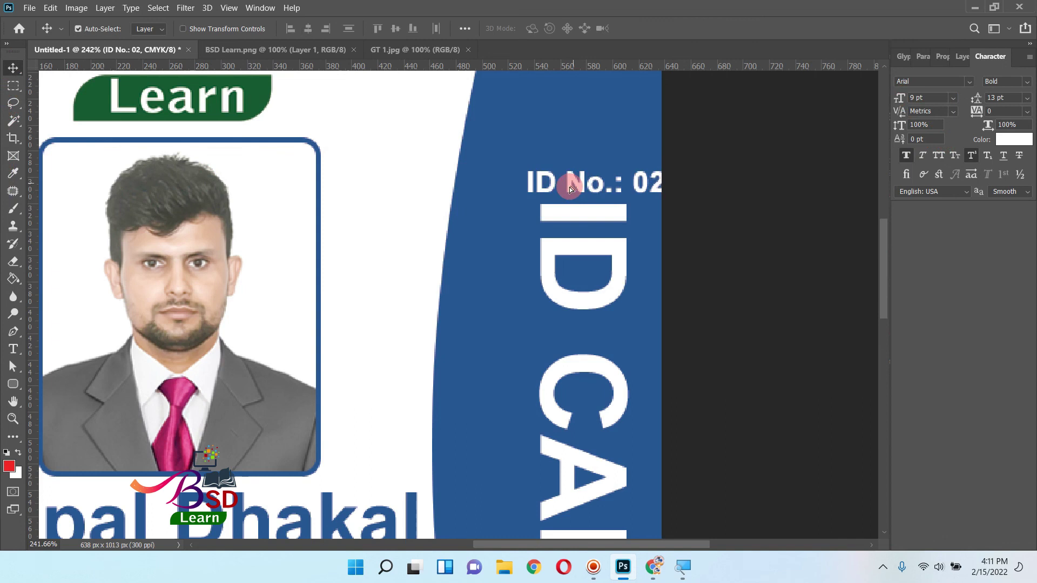
Select the top 'ID No.: 02' layer and merge all visible card layers into one Background layer.
scroll(573, 216, "down", 3)
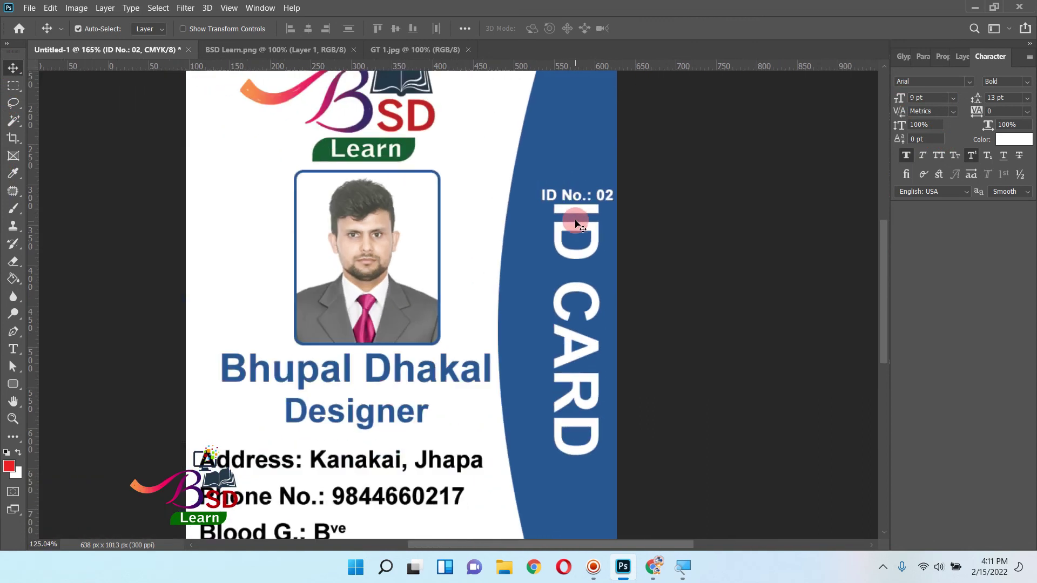
scroll(575, 223, "down", 2)
scroll(565, 245, "down", 1)
scroll(565, 244, "down", 1)
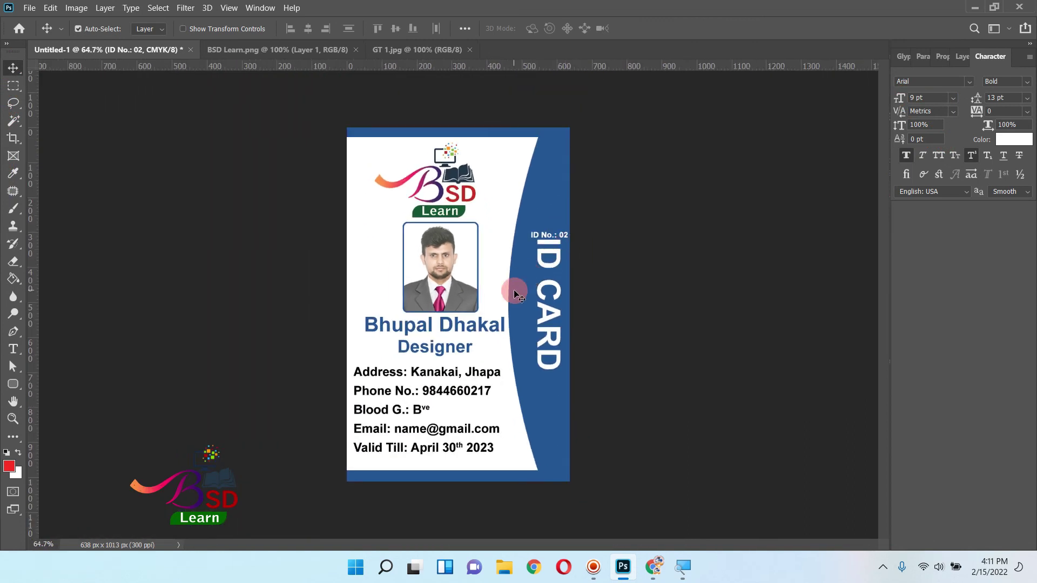
scroll(514, 291, "down", 1)
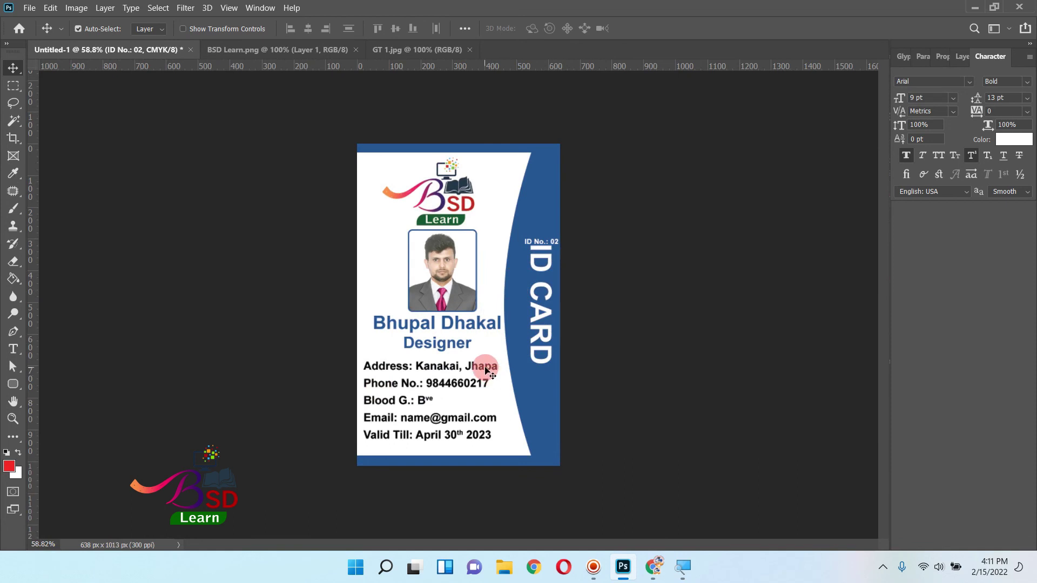
left_click(958, 57)
key("ctrl+shift+e")
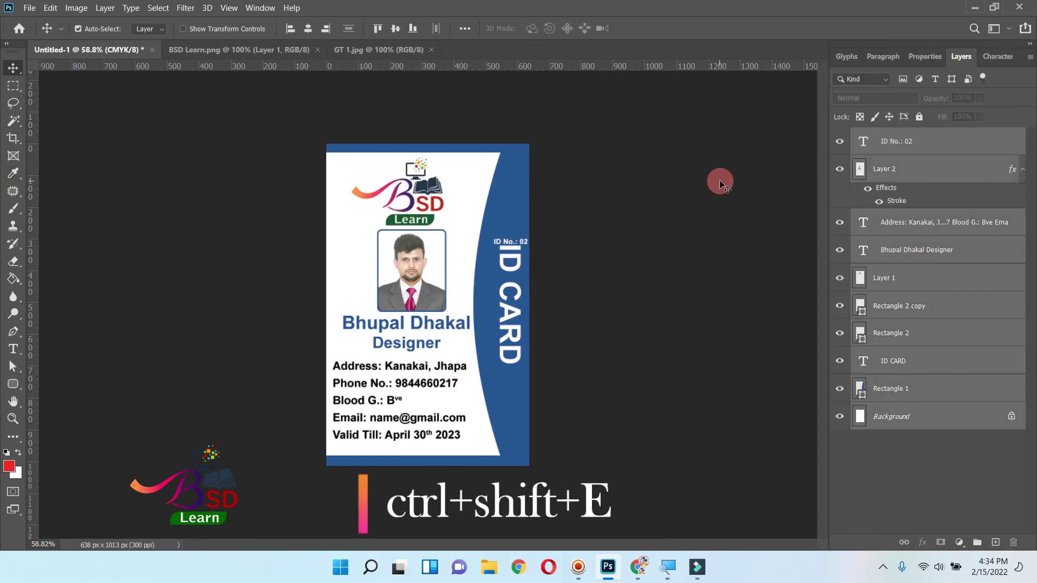
left_click(903, 458)
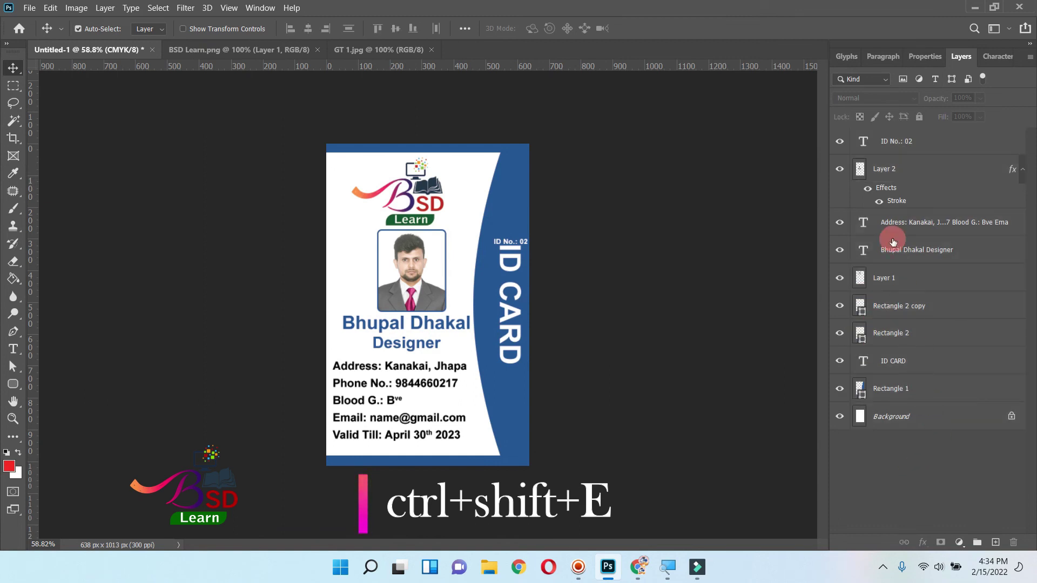
left_click(910, 150)
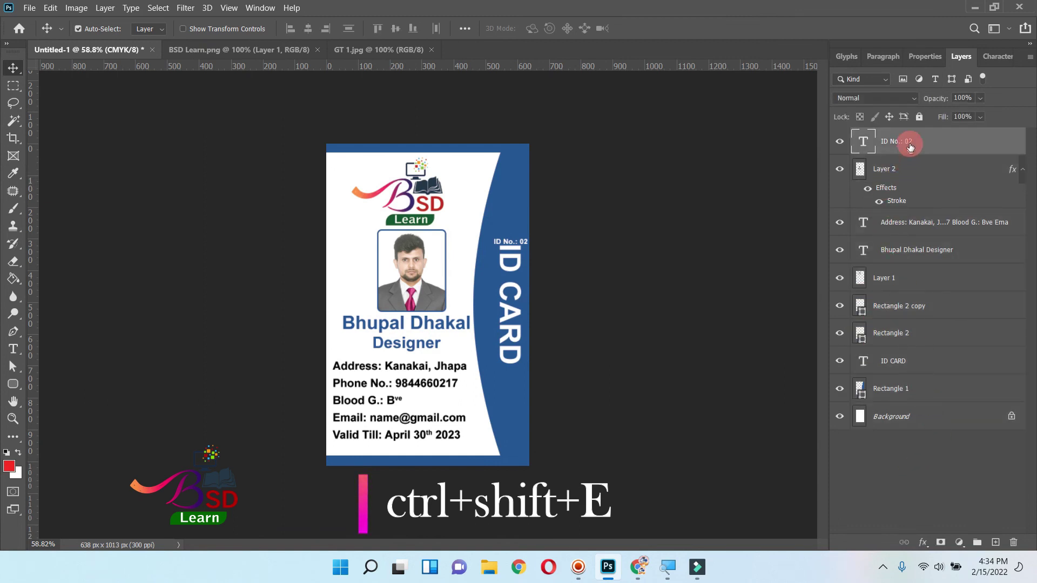
key("ctrl+shift+e")
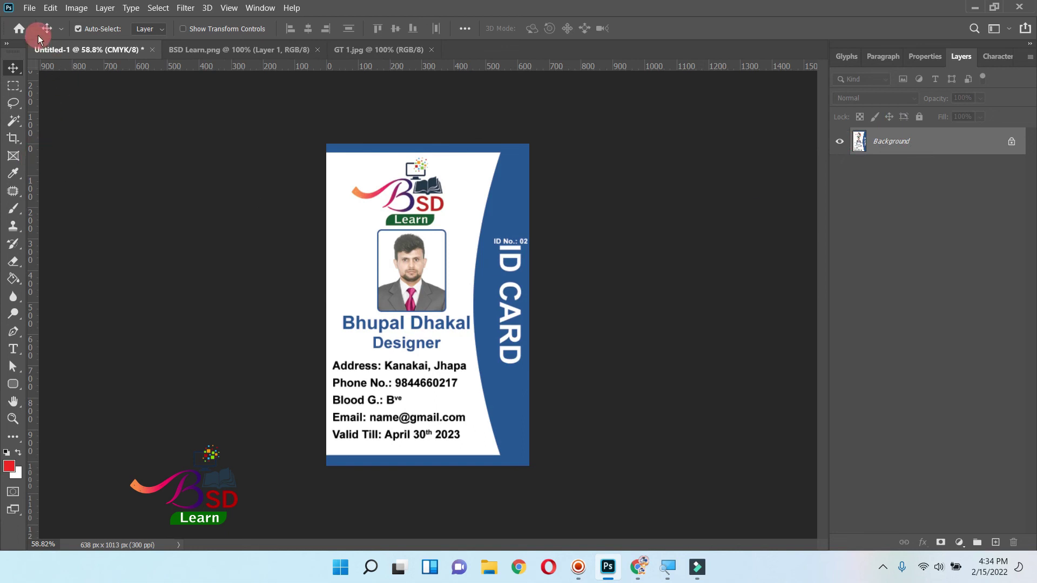
left_click(29, 7)
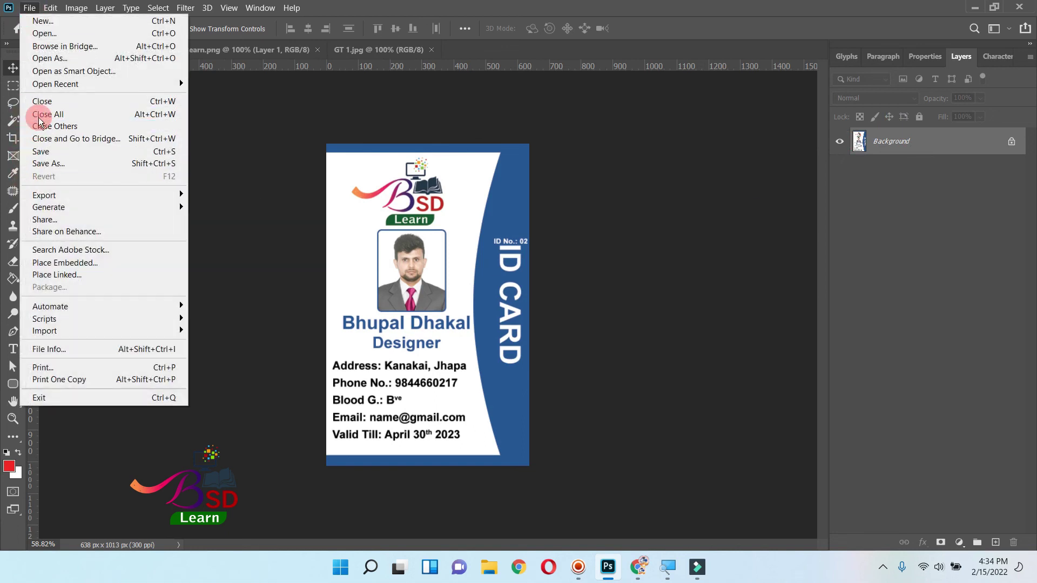
Save the flattened card to the Desktop as a JPEG named 'ID CARD'.
left_click(39, 153)
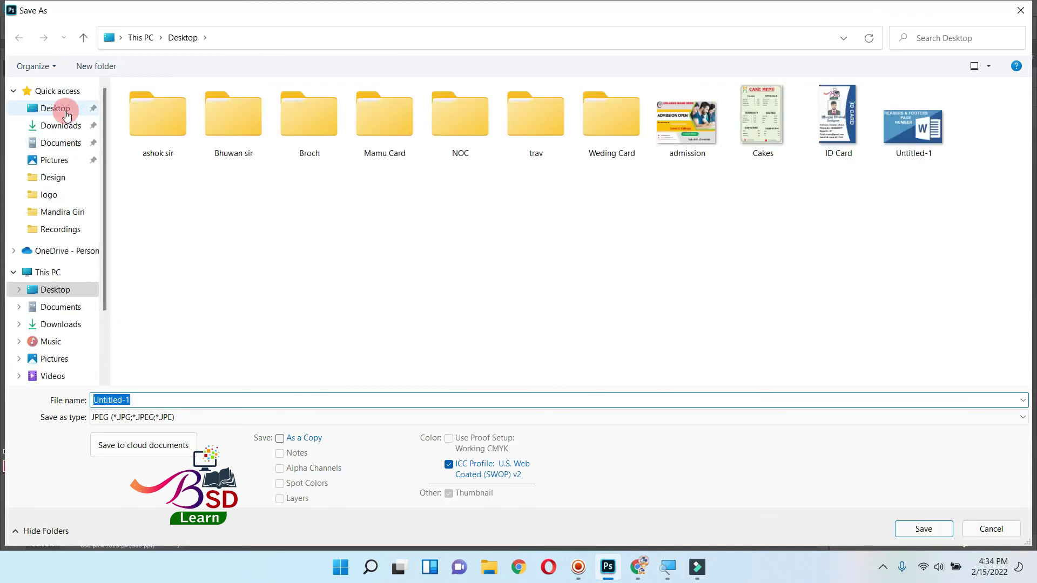
left_click(65, 111)
double_click(128, 400)
type("ID CARD")
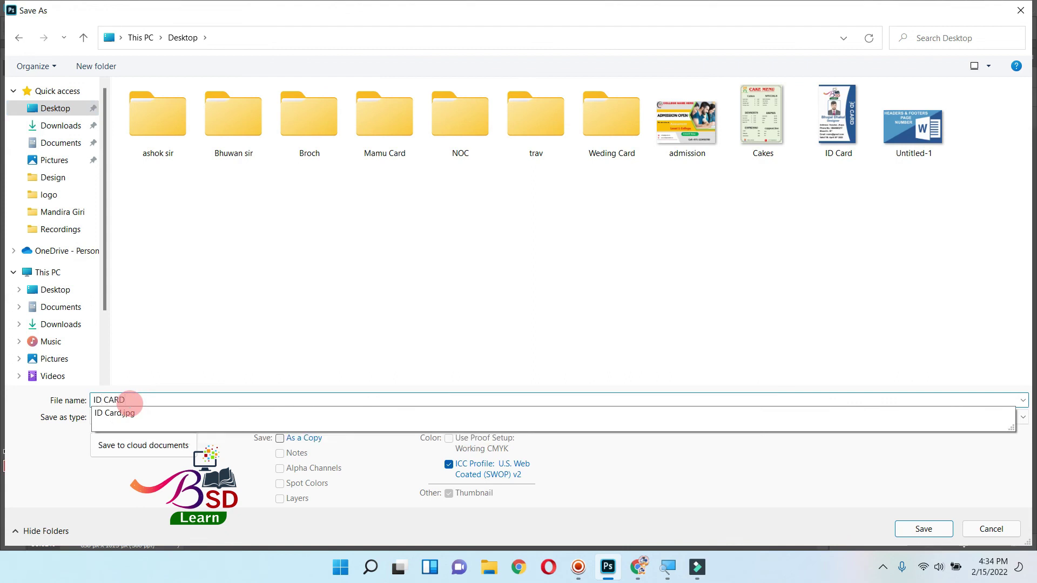
left_click(162, 365)
left_click(933, 530)
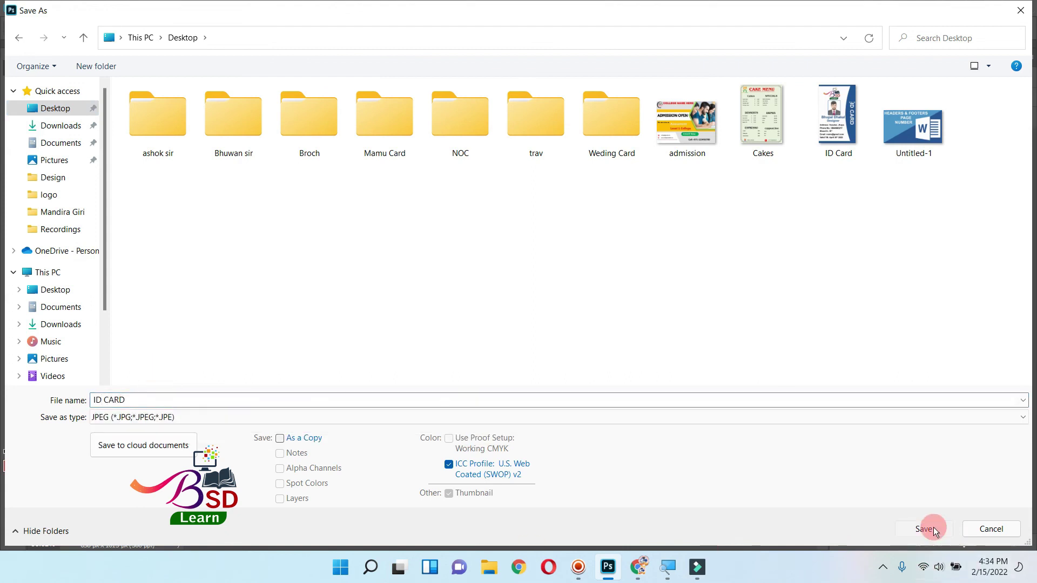
Confirm replacing the existing ID CARD file and accept the JPEG quality options.
left_click(556, 287)
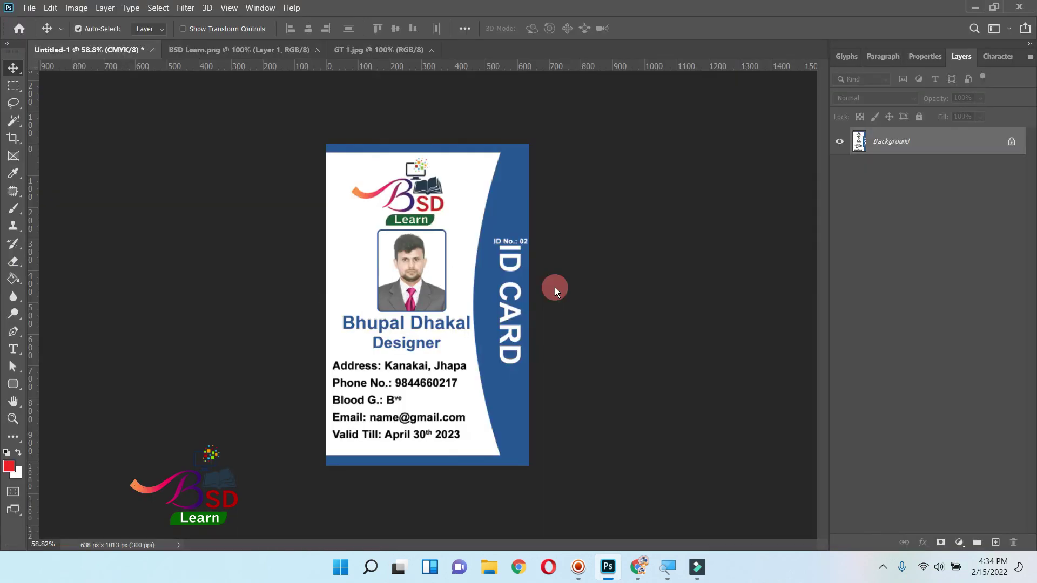
left_click(593, 130)
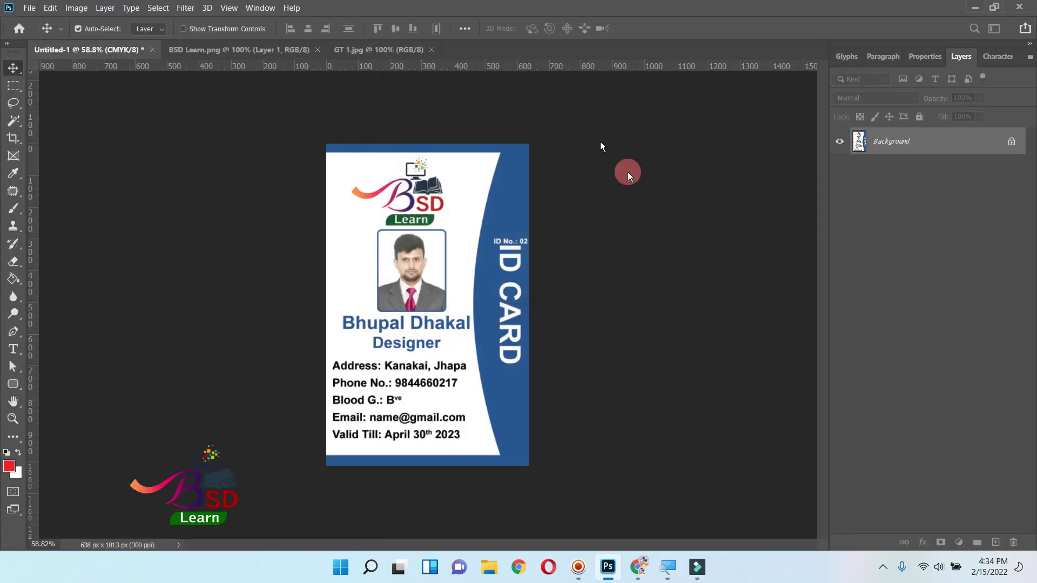